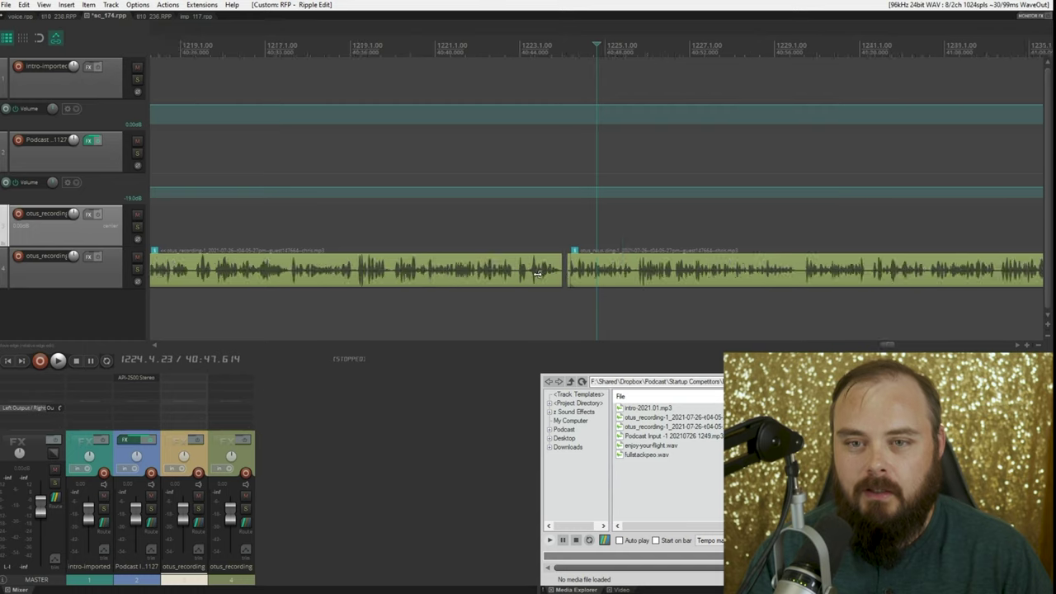
Step: Ripple-delete the pause between the end of the green recording and the first orange clip, and play back the edit
click(734, 165)
scroll(734, 165, up, 5)
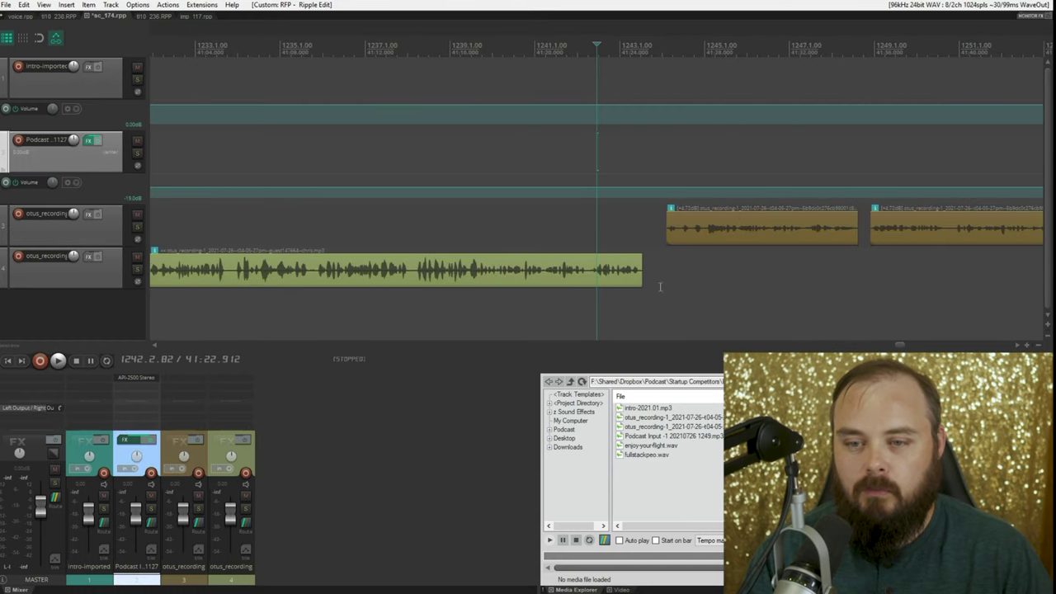
drag(625, 297, 694, 298)
key(Delete)
key(space)
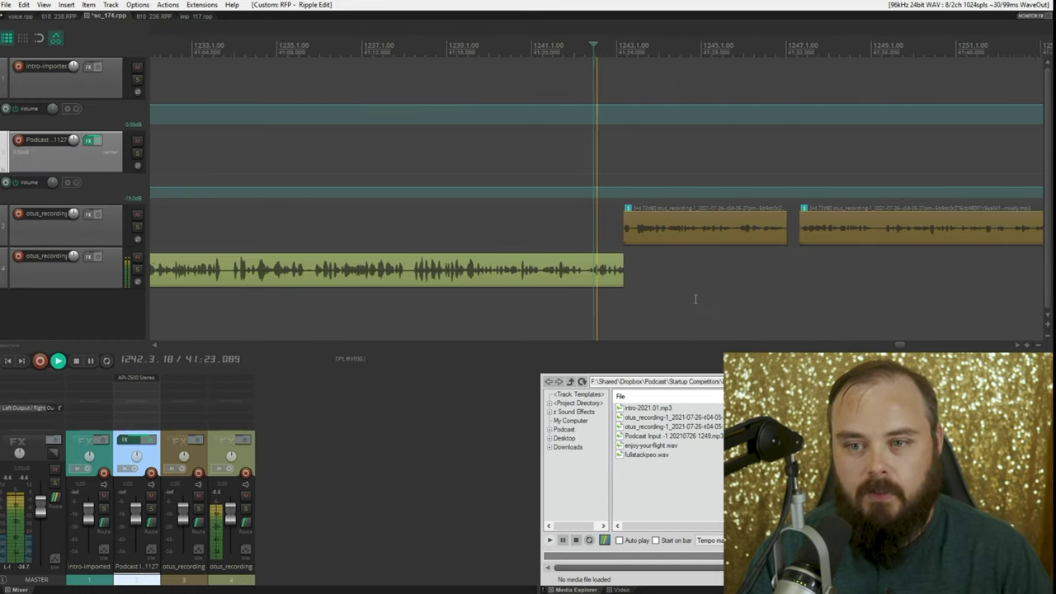
Step: Stop playback and ripple-delete the gap between the two orange clips
key(space)
drag(775, 259, 792, 259)
key(Delete)
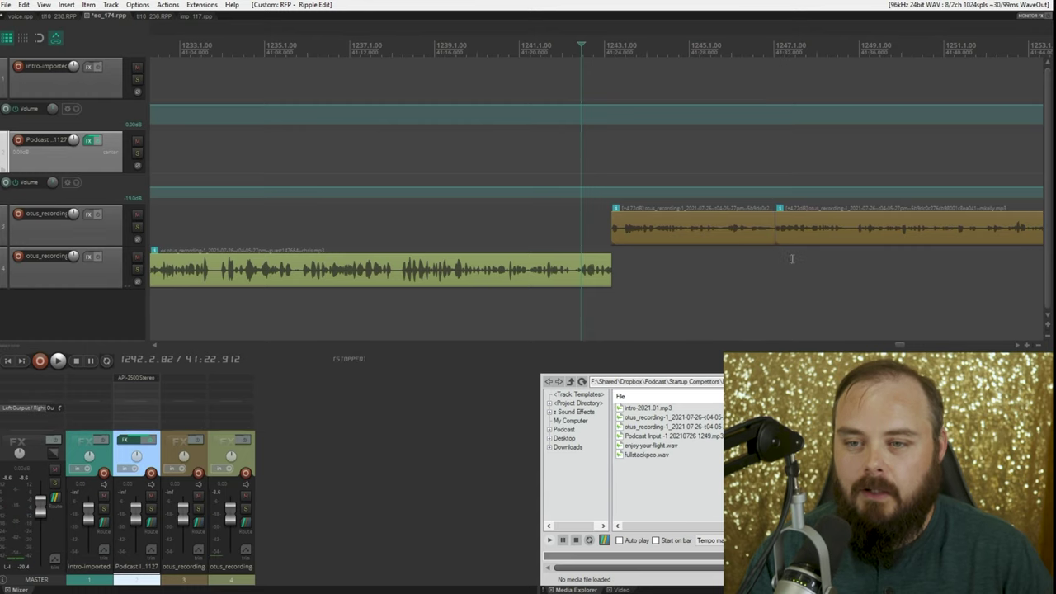
Step: Undo the ripple deletions so the gaps between the clips are restored
key(ctrl+z)
key(ctrl+z)
key(ctrl+z)
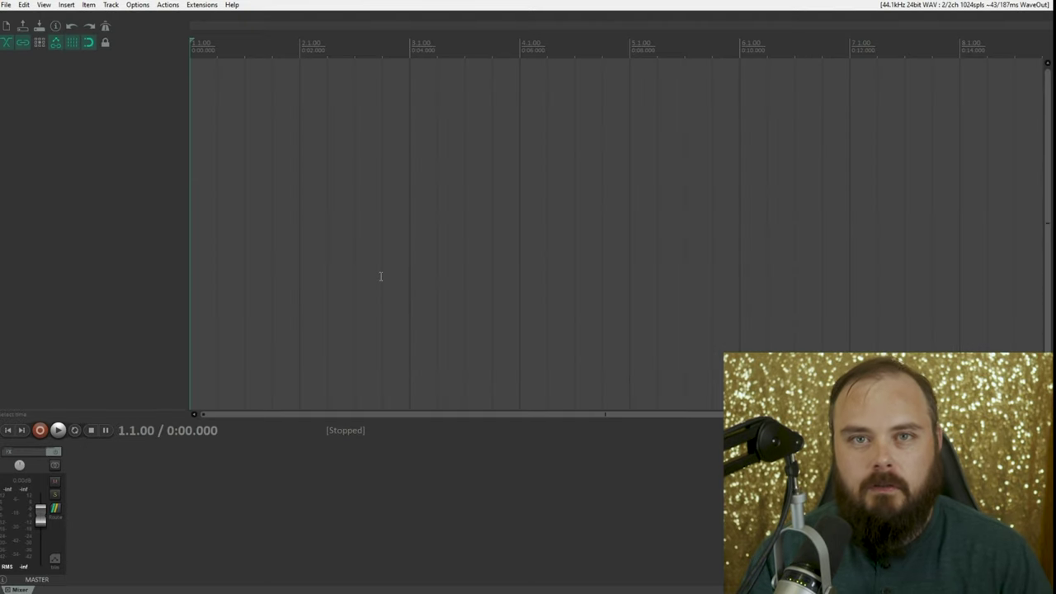
Step: Create a new custom action named "Ripple edit" from the action list
click(167, 4)
click(194, 18)
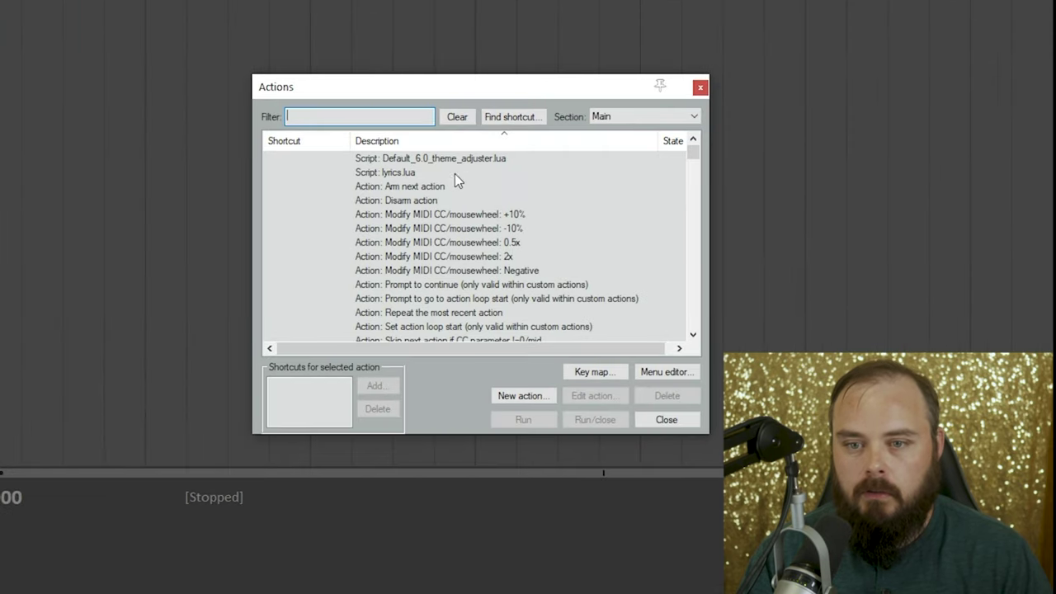
click(536, 396)
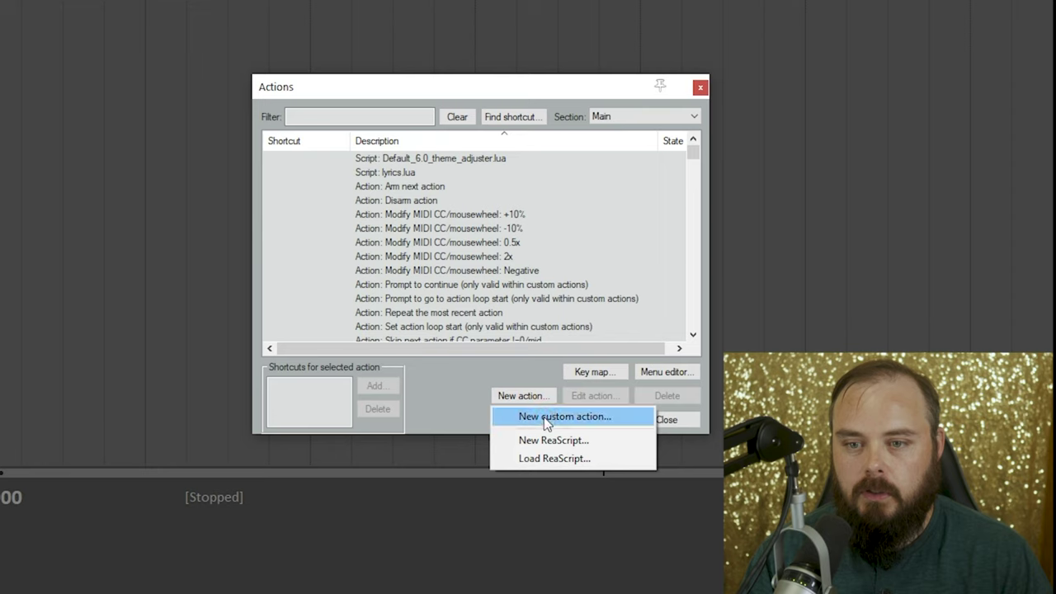
click(545, 417)
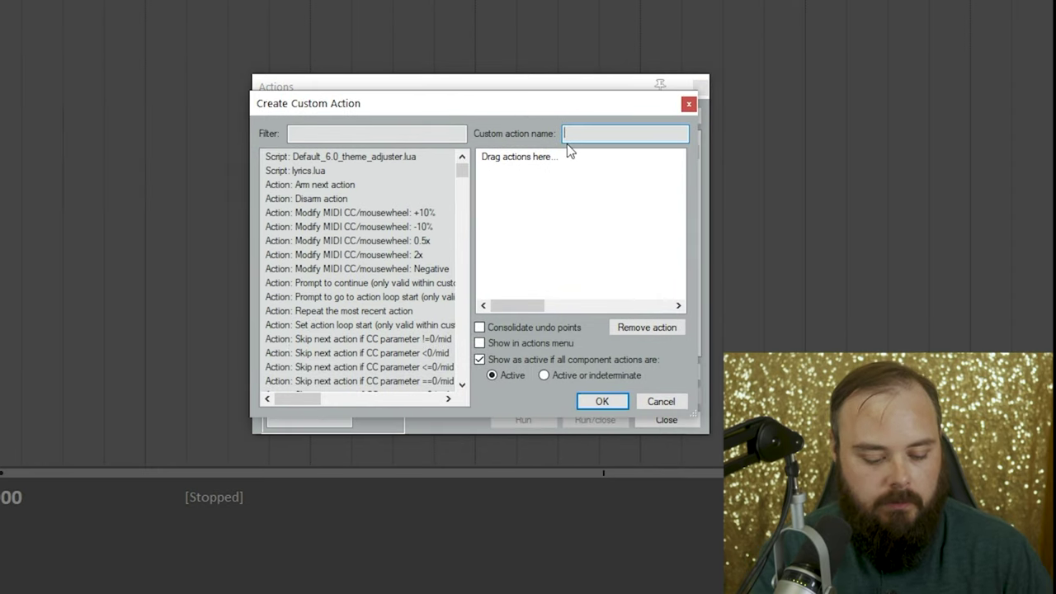
text(Ripple edi)
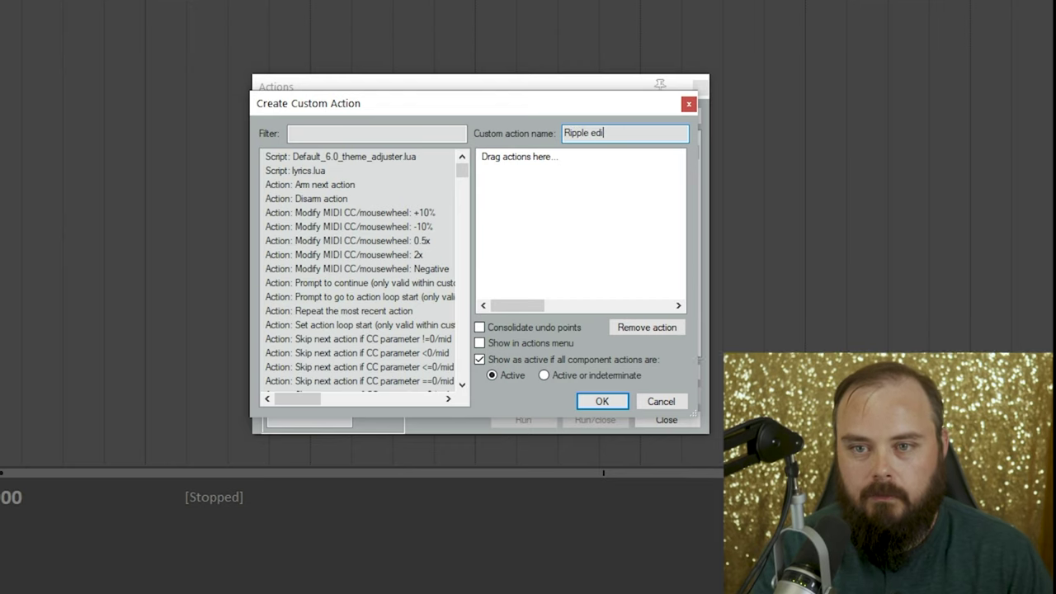
text(t)
Step: Find "Item: Select all items in current time selection" and add it as the custom action's first command
click(315, 133)
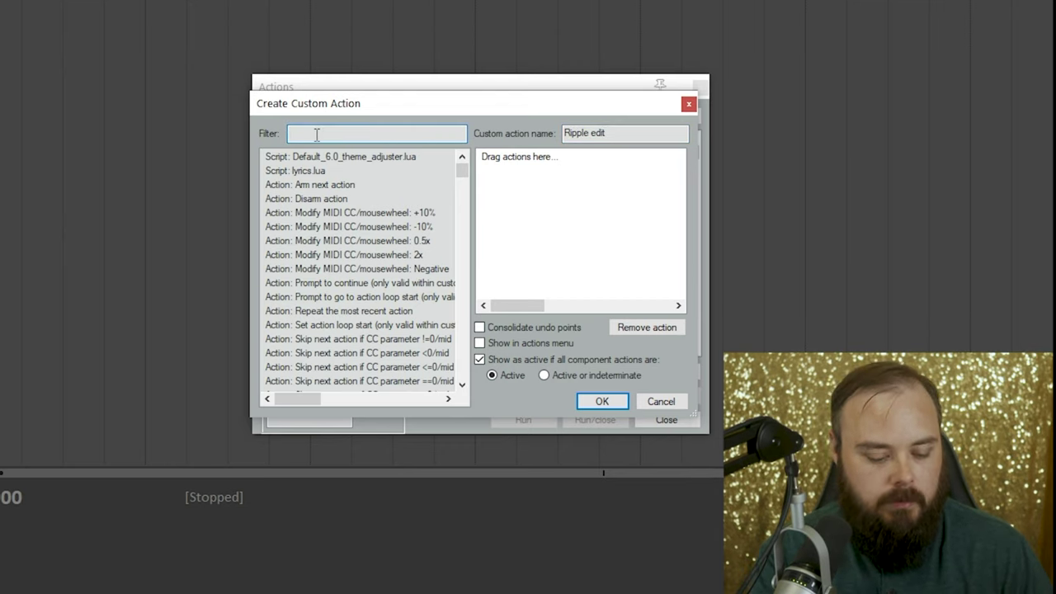
text(item: slec)
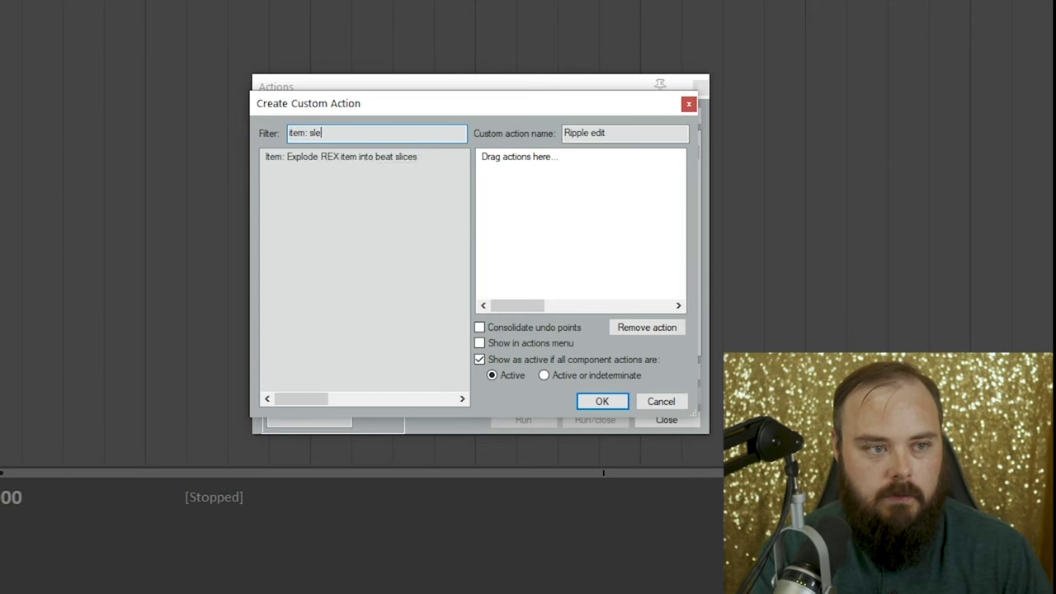
key(BackSpace)
key(BackSpace)
key(BackSpace)
text(el)
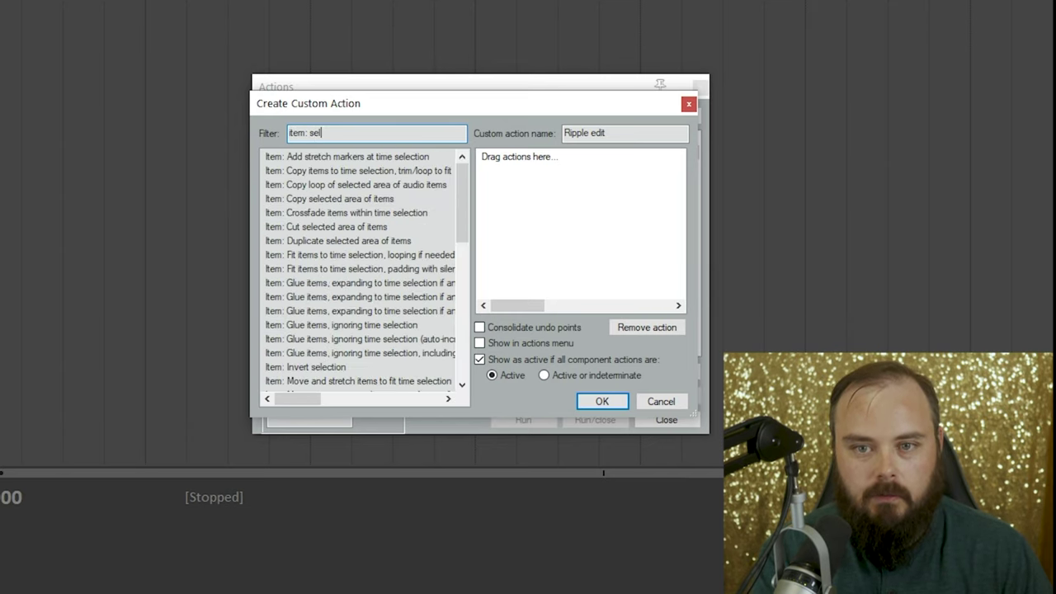
text(ect all)
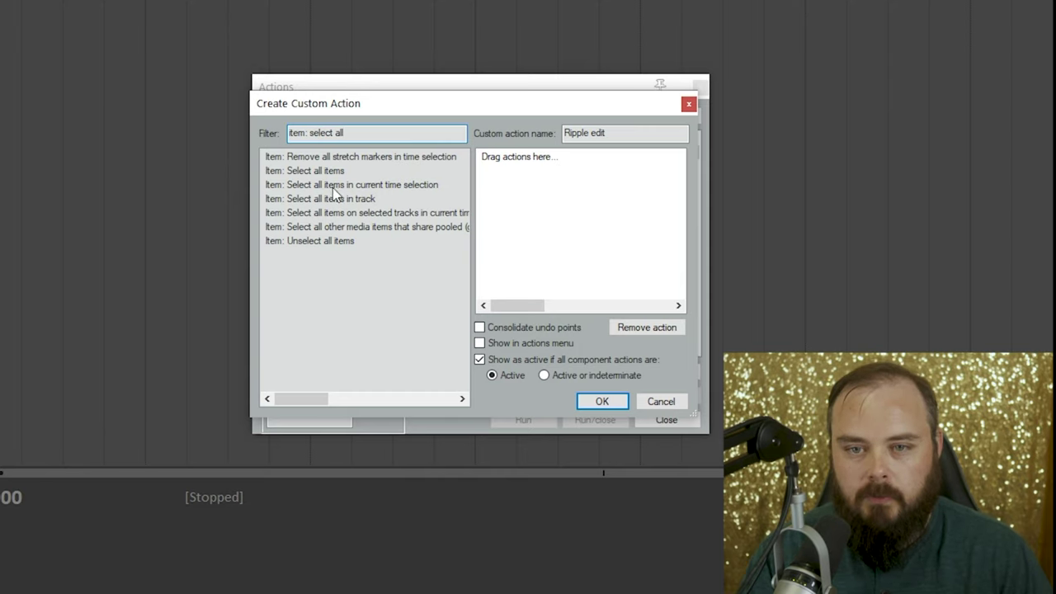
drag(331, 184, 544, 157)
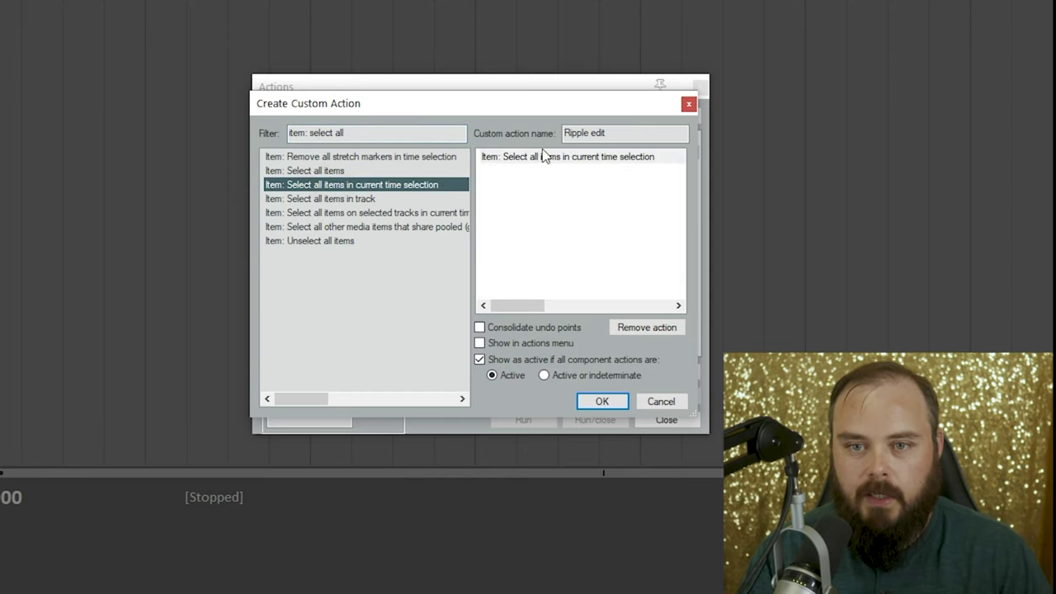
Step: Filter for "time selection: remove" and add "Time selection: Remove contents of time selection" as the second command
click(425, 134)
key(ctrl+a)
key(BackSpace)
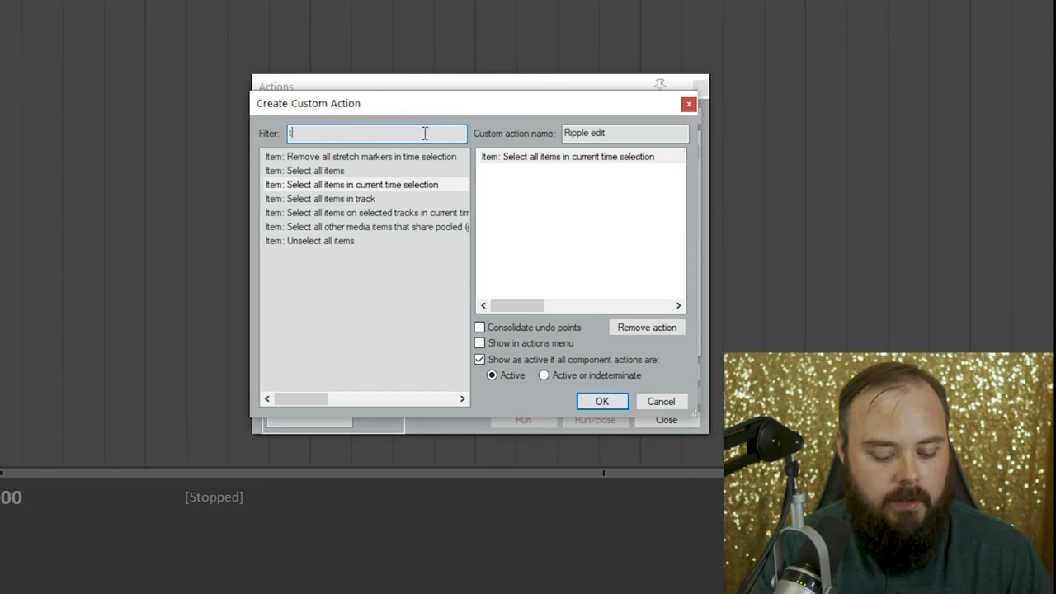
text(time selection: )
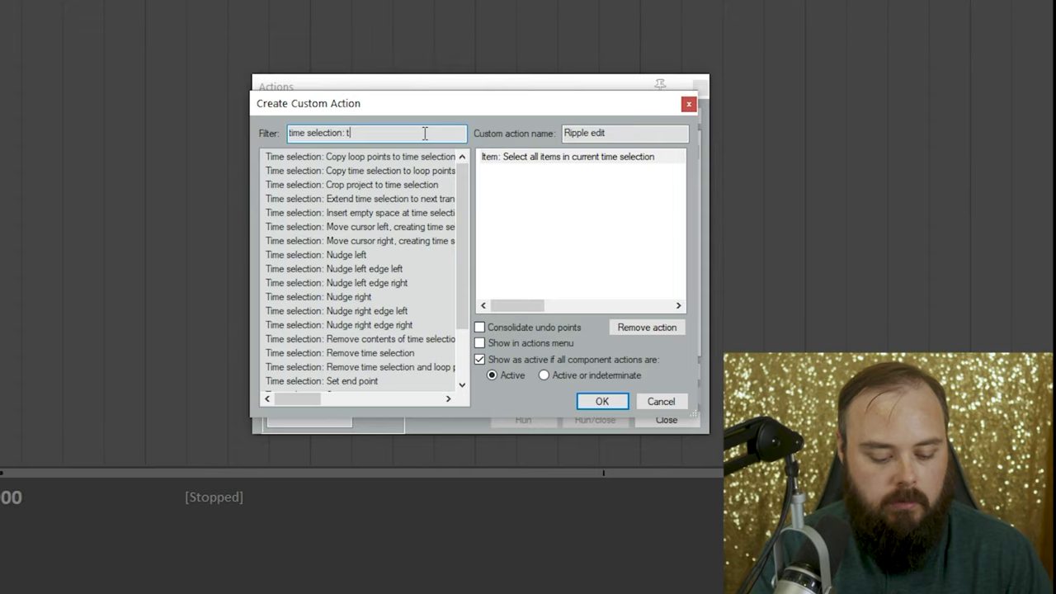
text(remove)
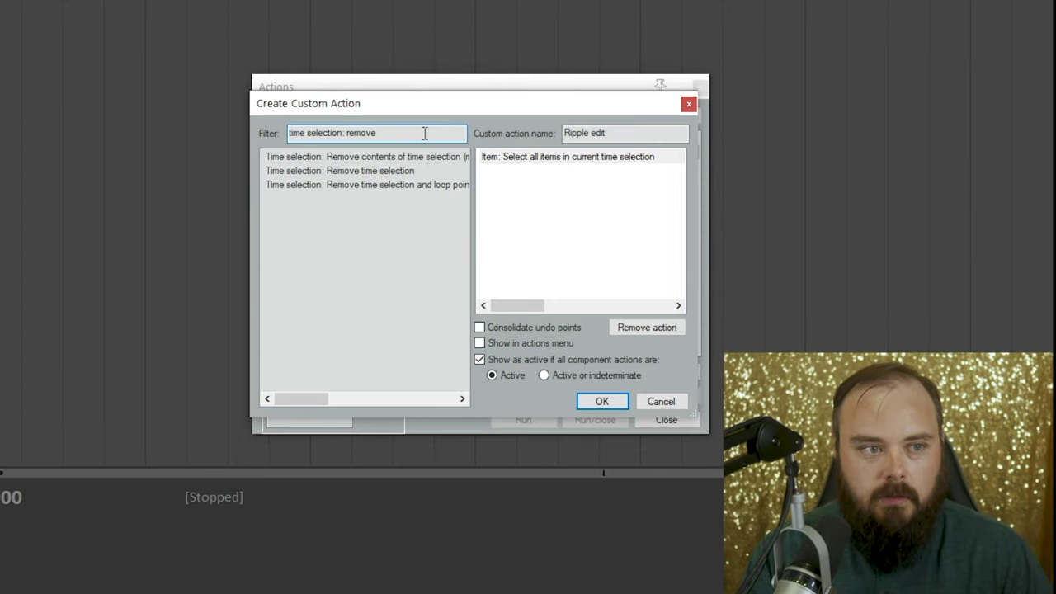
double_click(401, 157)
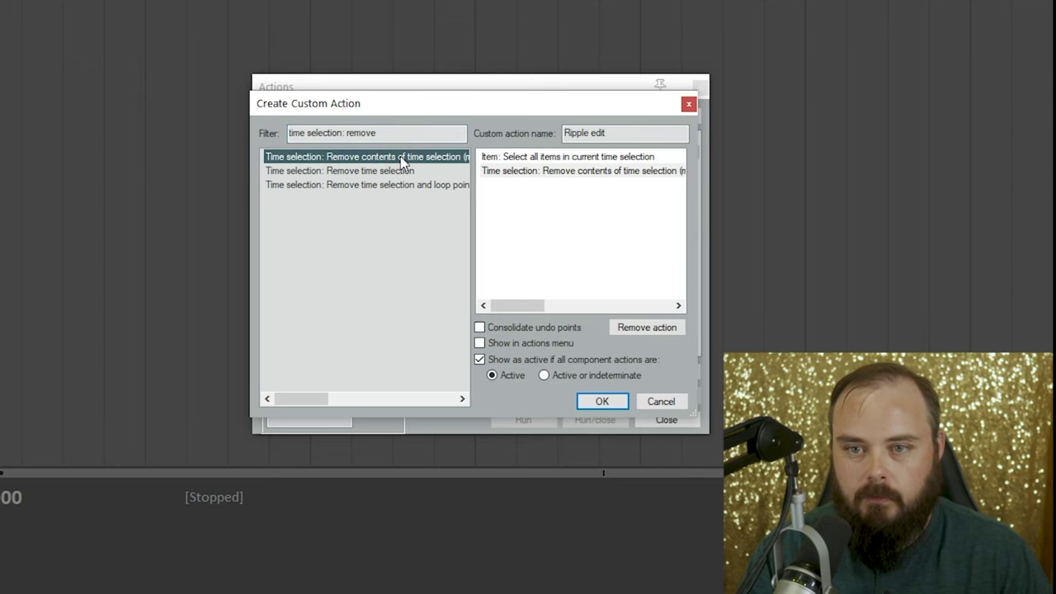
Step: Filter for "sws: cross" and add "SWS: Crossfade adjacent selected items" as the third command
click(375, 133)
key(ctrl+a)
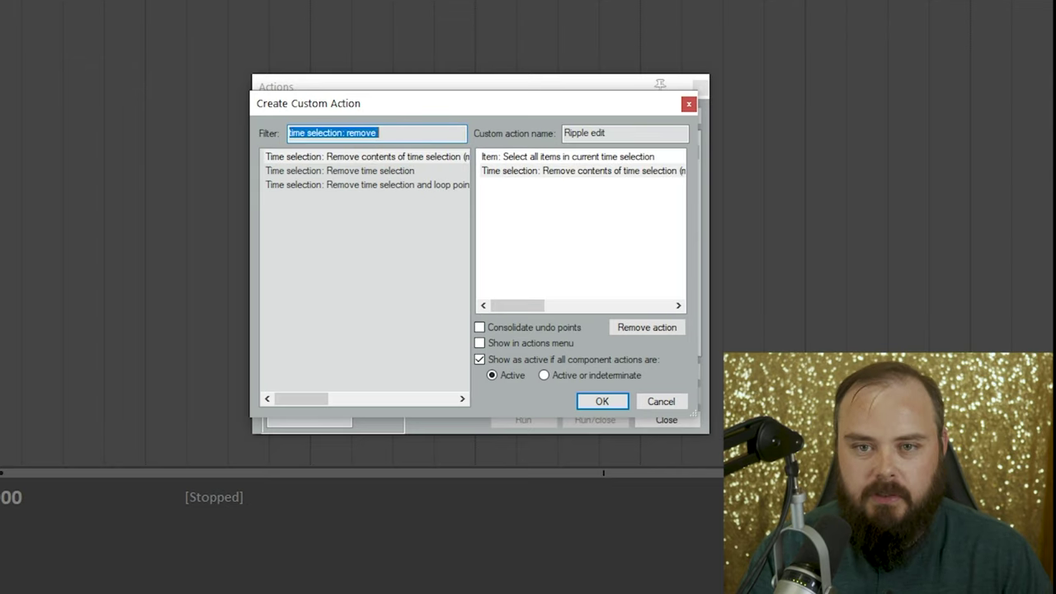
text(sws)
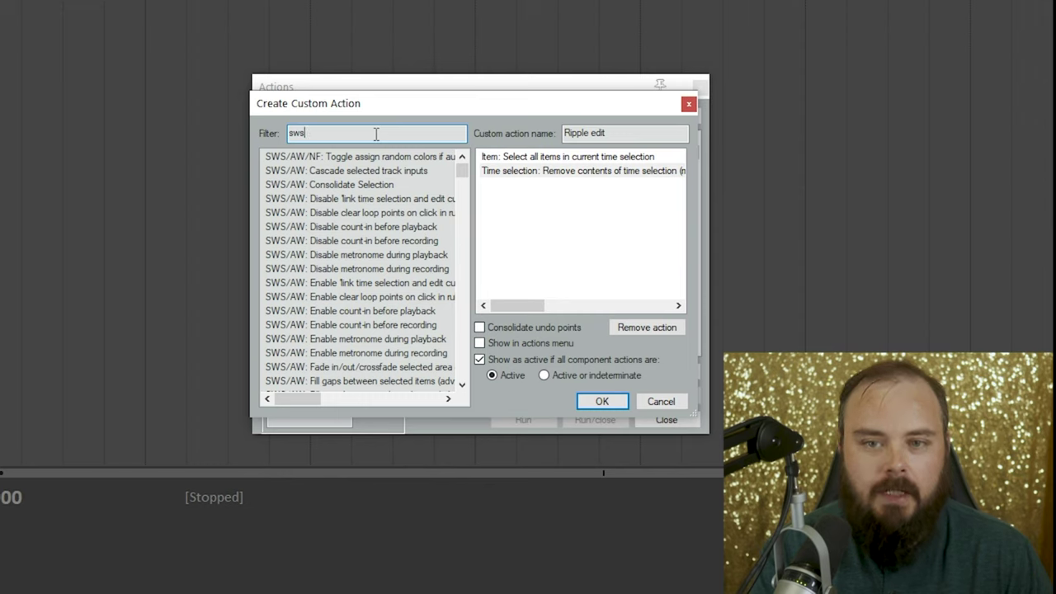
text(:)
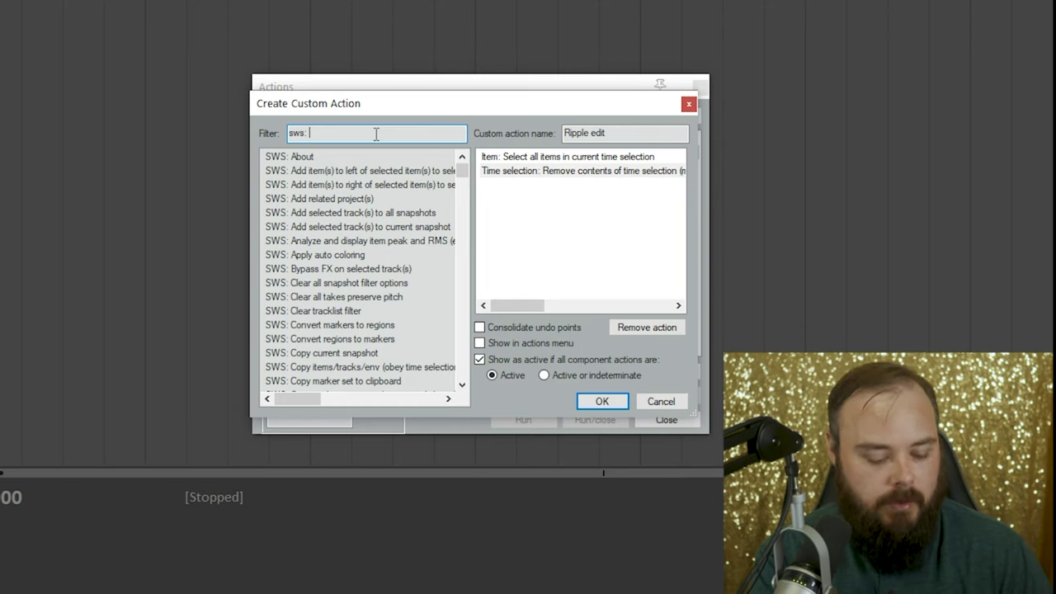
text(cross)
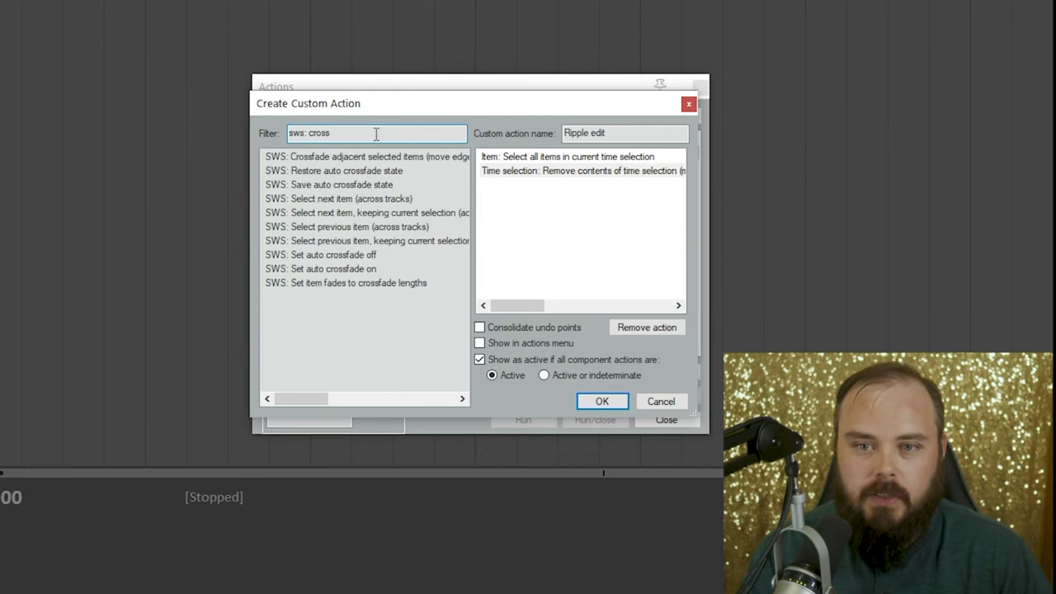
double_click(356, 157)
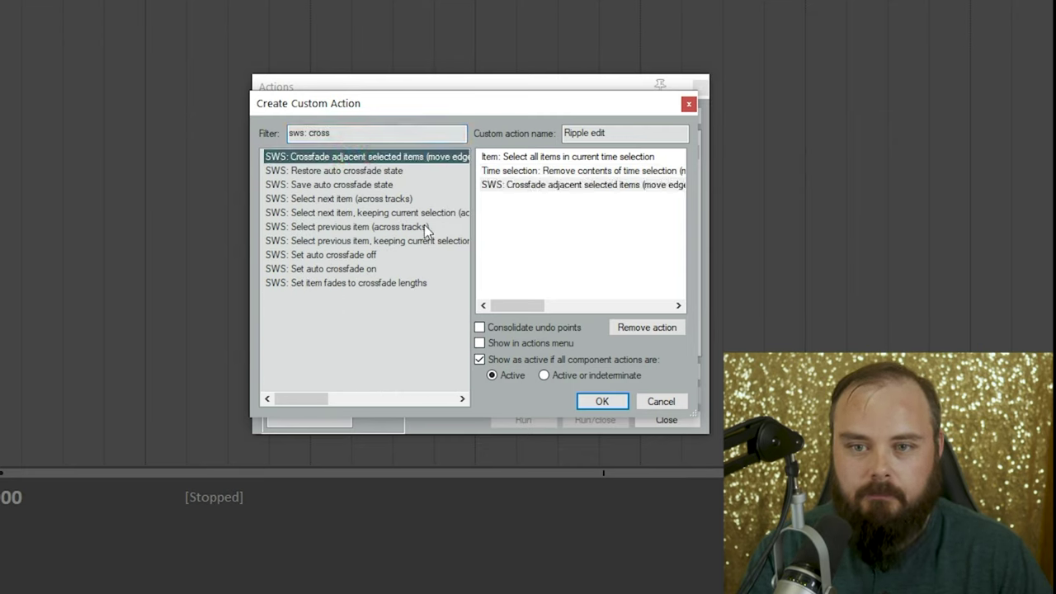
Step: Add "Item: Unselect all items" as the final command and save the custom action with Consolidate undo points enabled
click(349, 134)
key(ctrl+a)
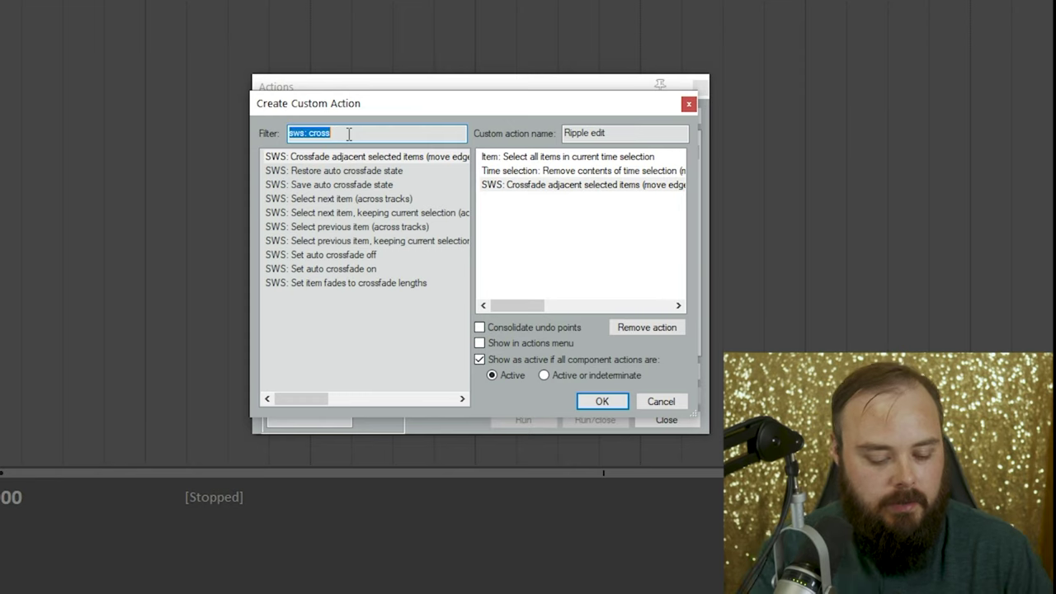
text(item: )
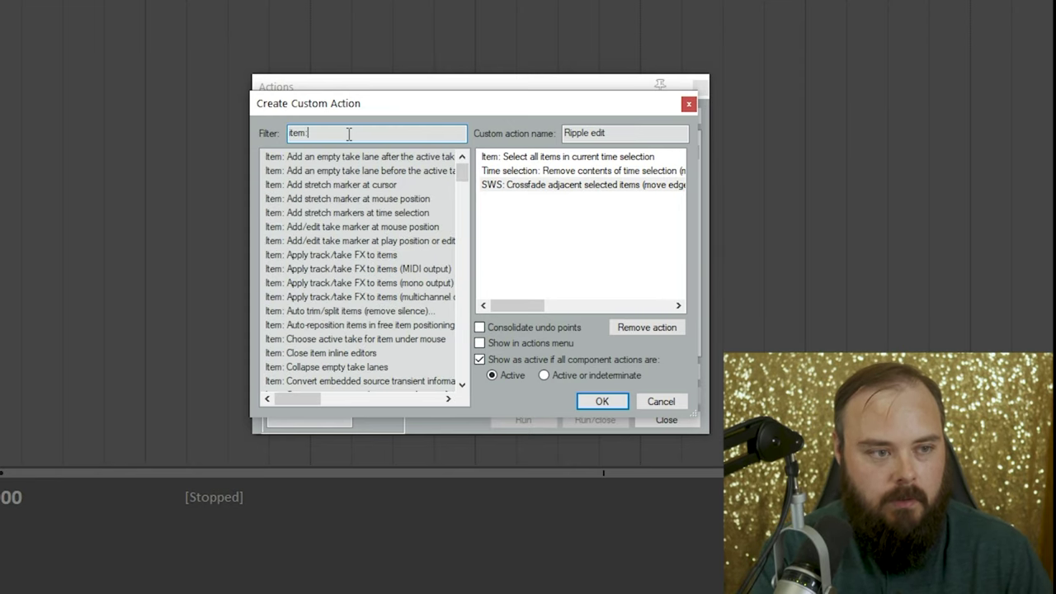
text(unsel)
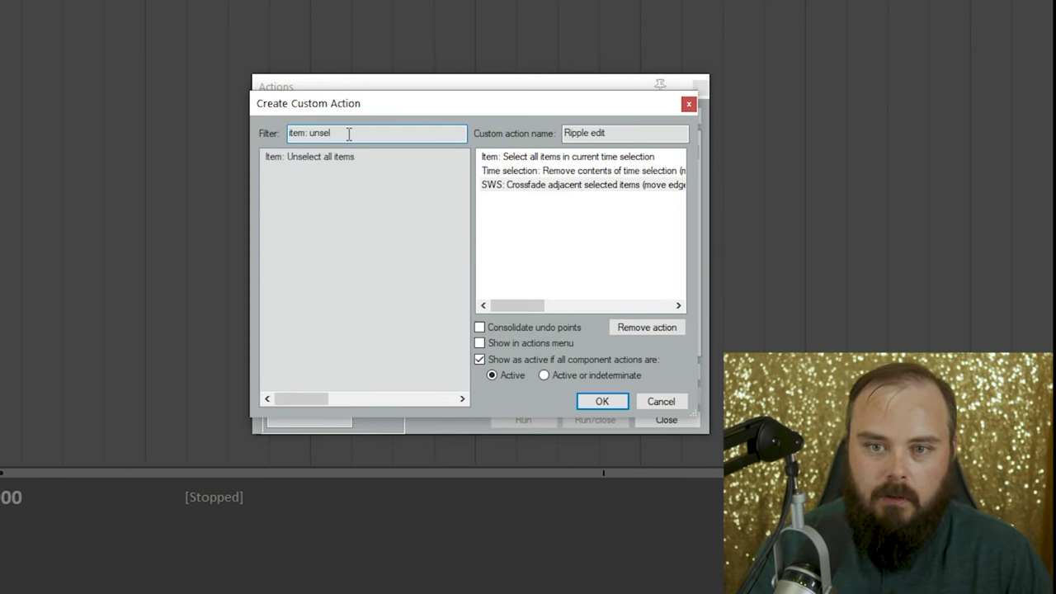
double_click(334, 157)
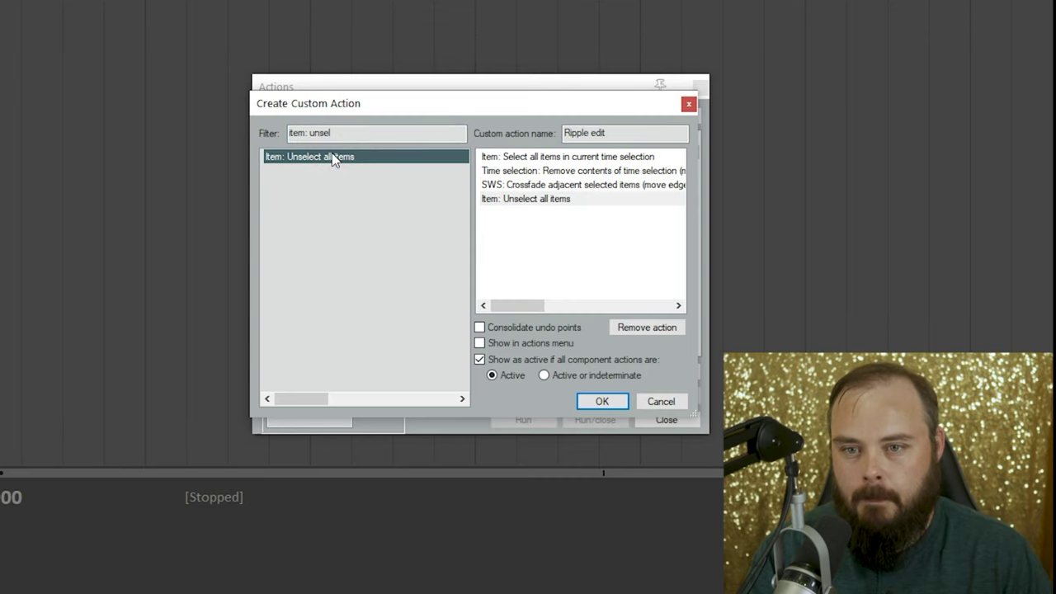
click(513, 326)
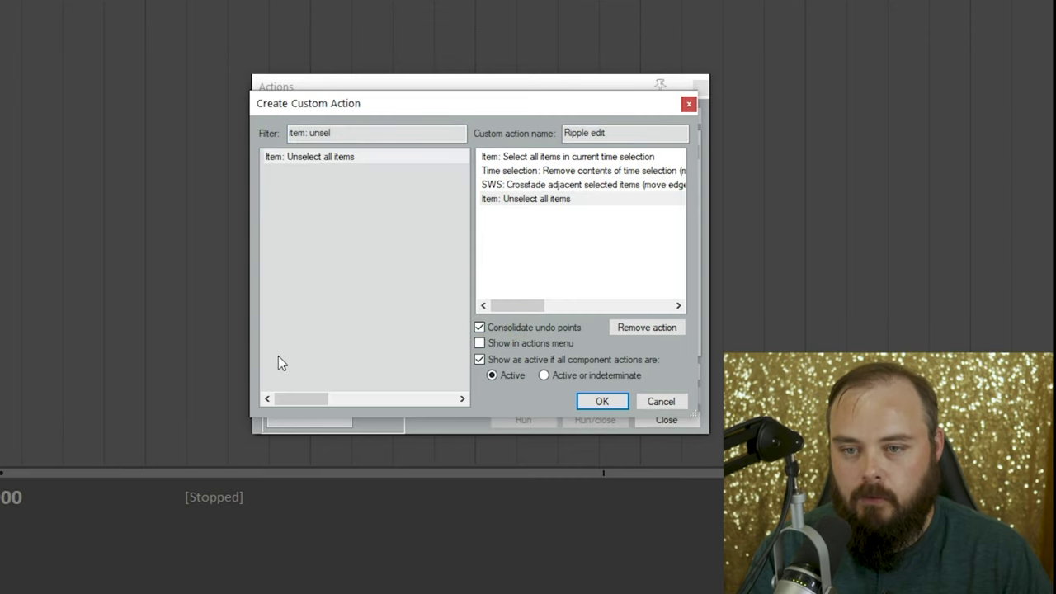
click(603, 402)
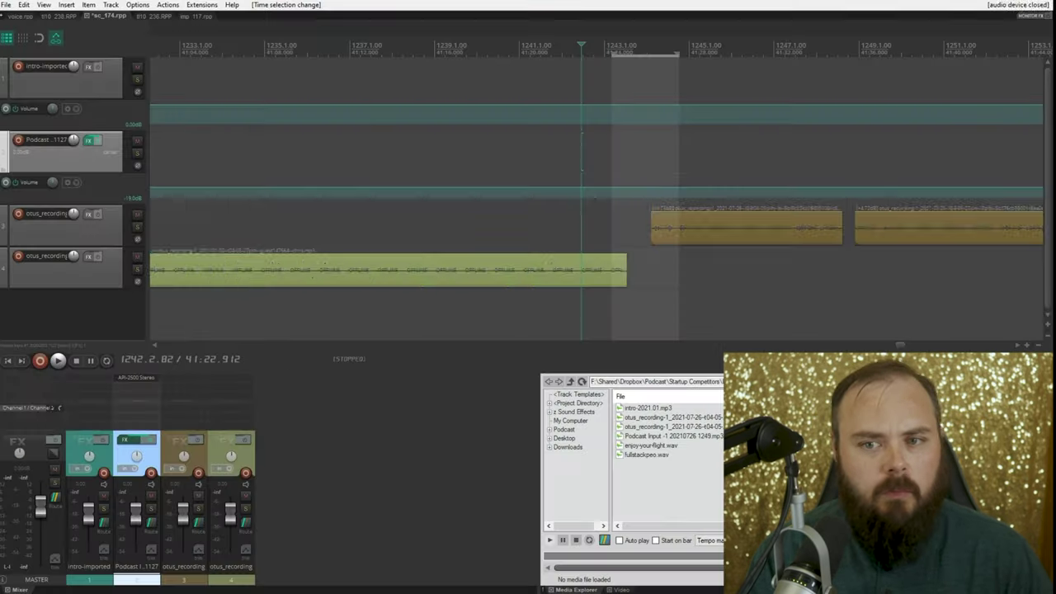
Step: Try the Ripple edit custom action on a short passage inside the orange clip near 41:28, inspect the crossfade, and undo the edit
click(700, 246)
scroll(695, 253, up, 8)
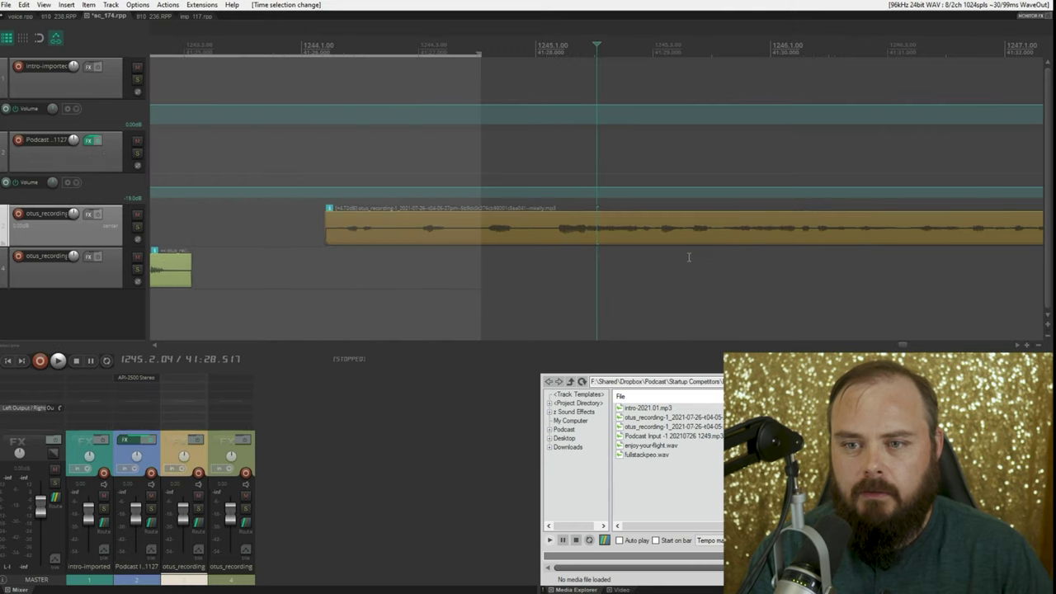
drag(500, 256, 679, 268)
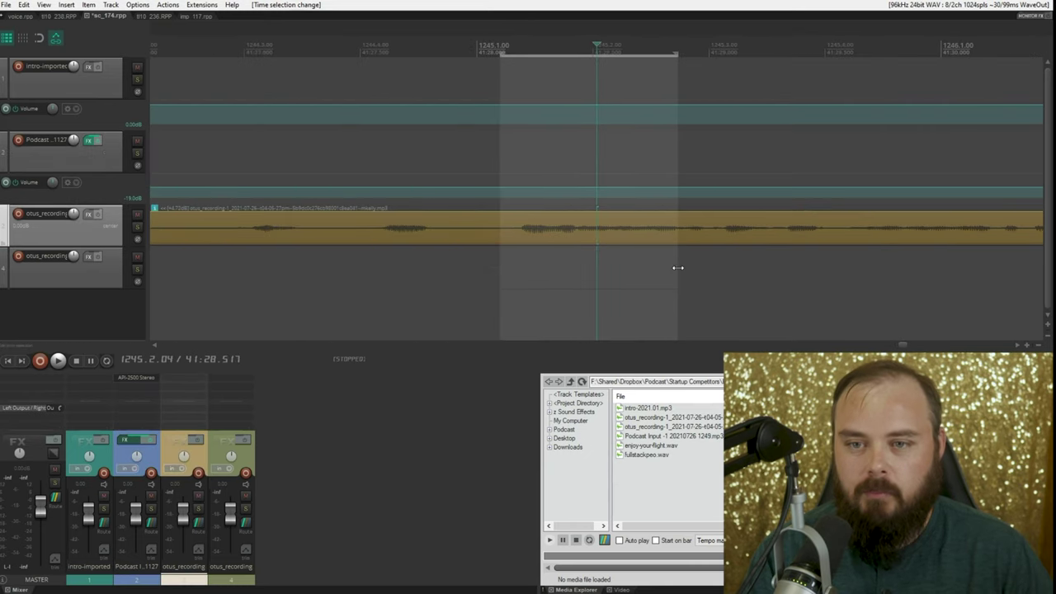
key(r)
click(493, 280)
scroll(525, 286, up, 8)
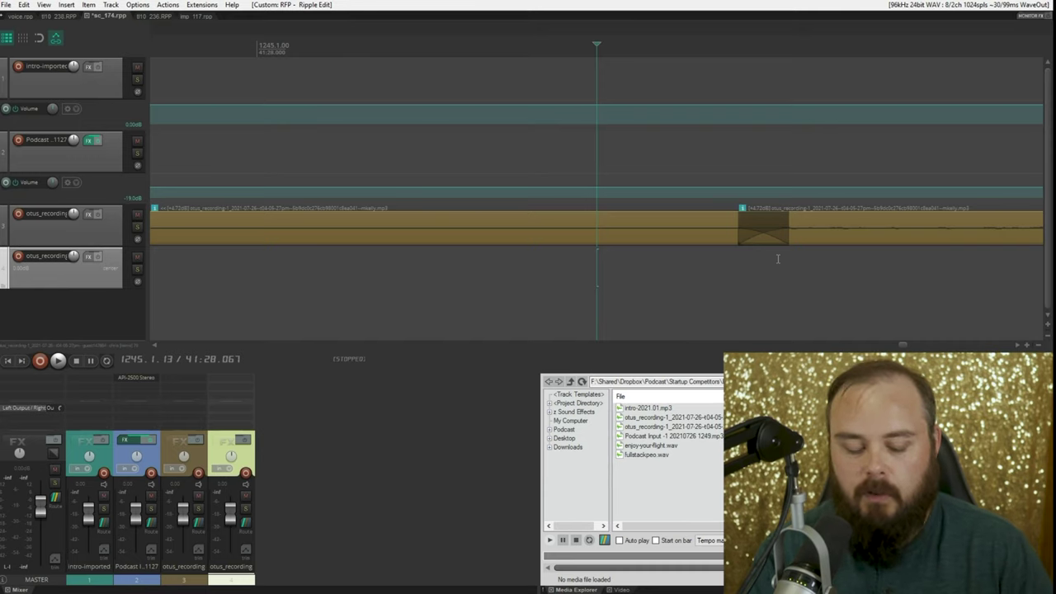
key(ctrl+z)
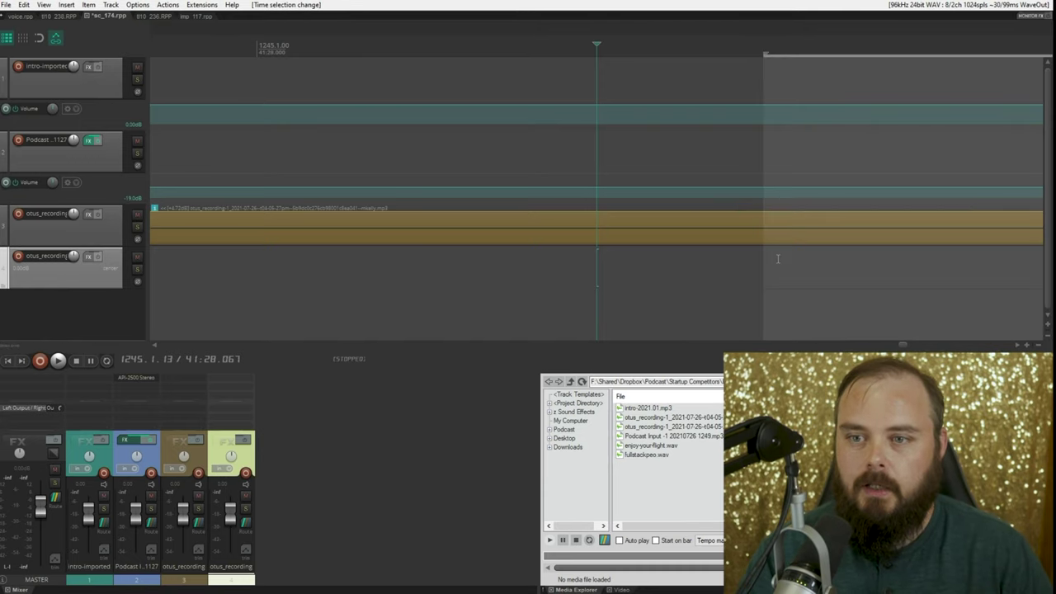
scroll(776, 261, down, 5)
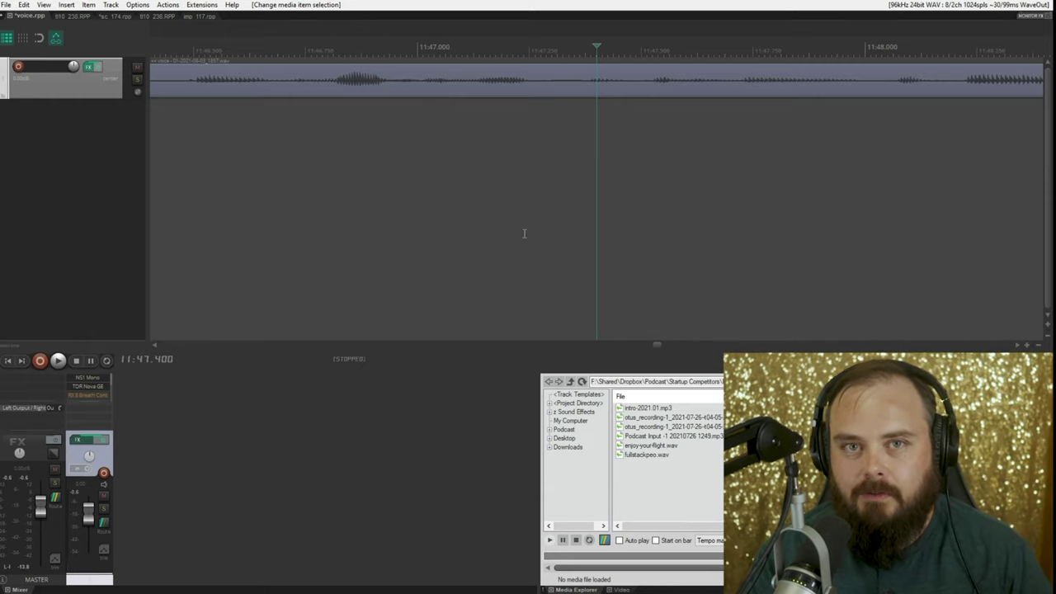
Step: Play a short stretch of the voice recording from 11:47.400 and stop playback
key(space)
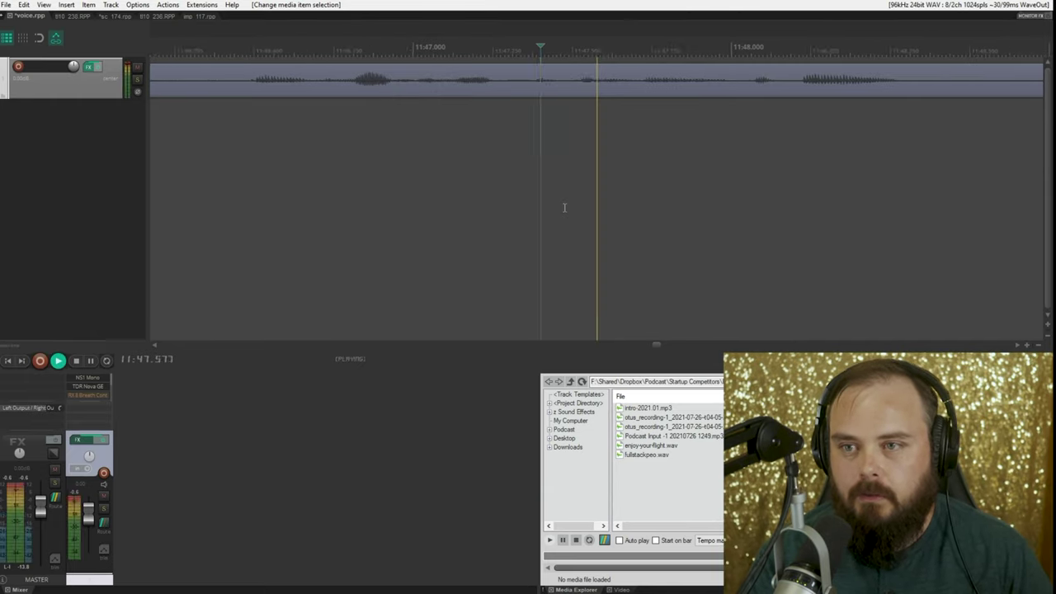
key(space)
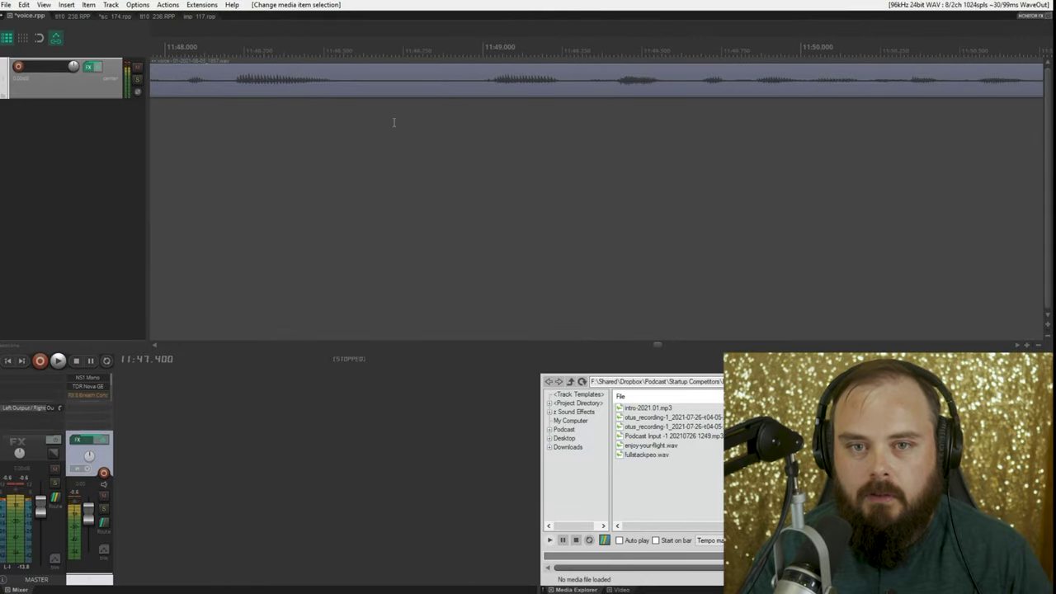
Step: Try the breath reduction action on the pause from about 11:48.56 to 11:48.99, play it back, and undo the edit
drag(345, 108, 481, 106)
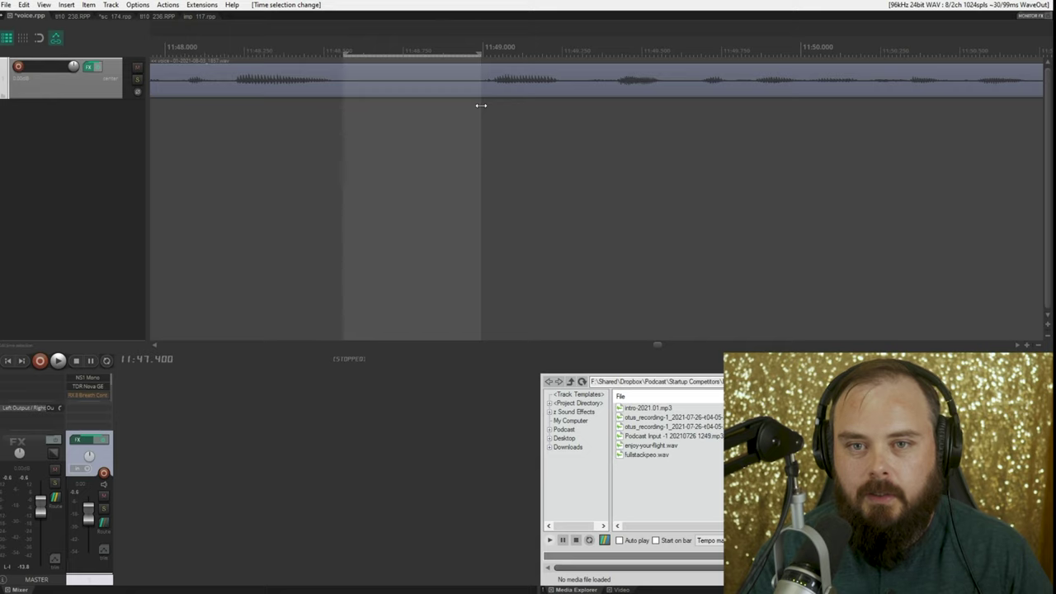
key(b)
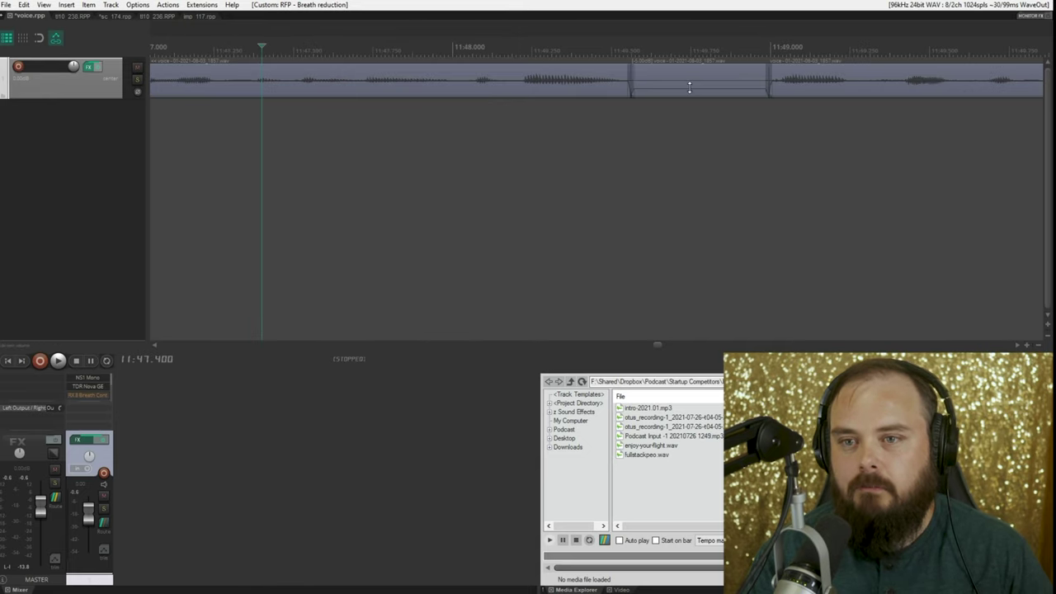
key(space)
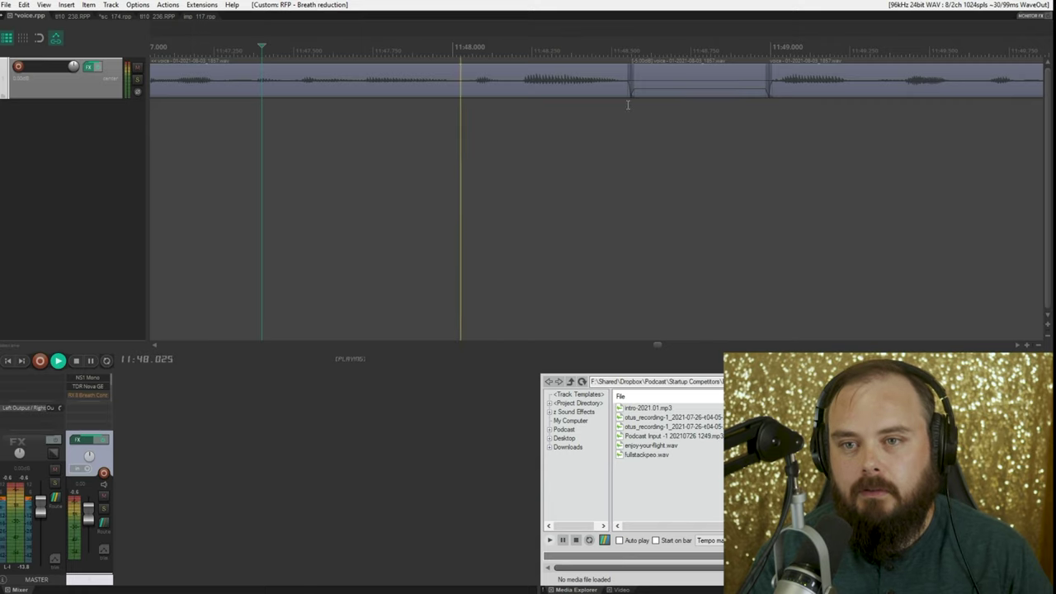
scroll(628, 105, down, 5)
key(space)
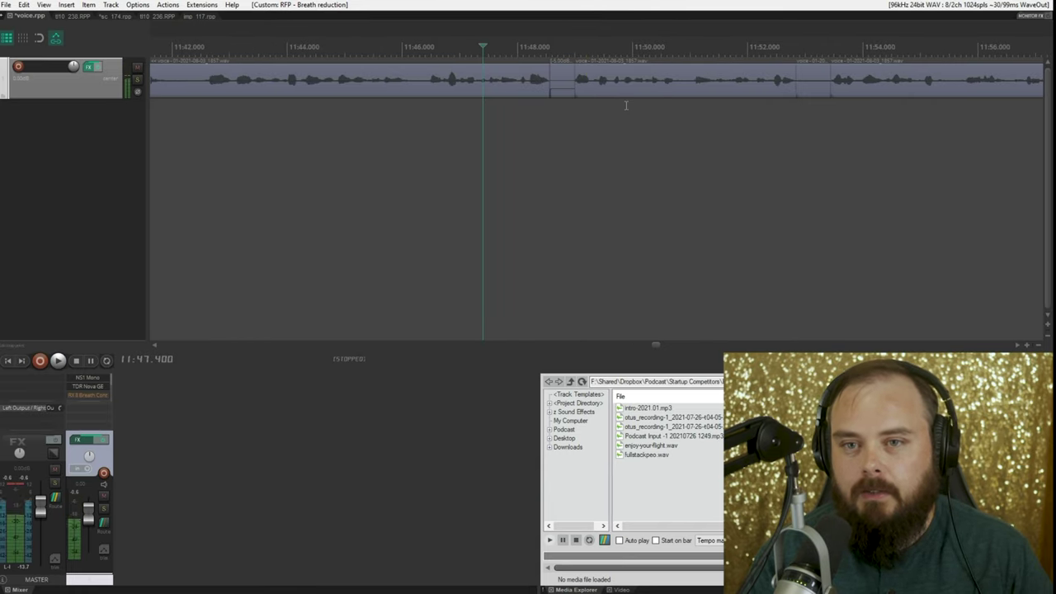
key(ctrl+z)
click(509, 125)
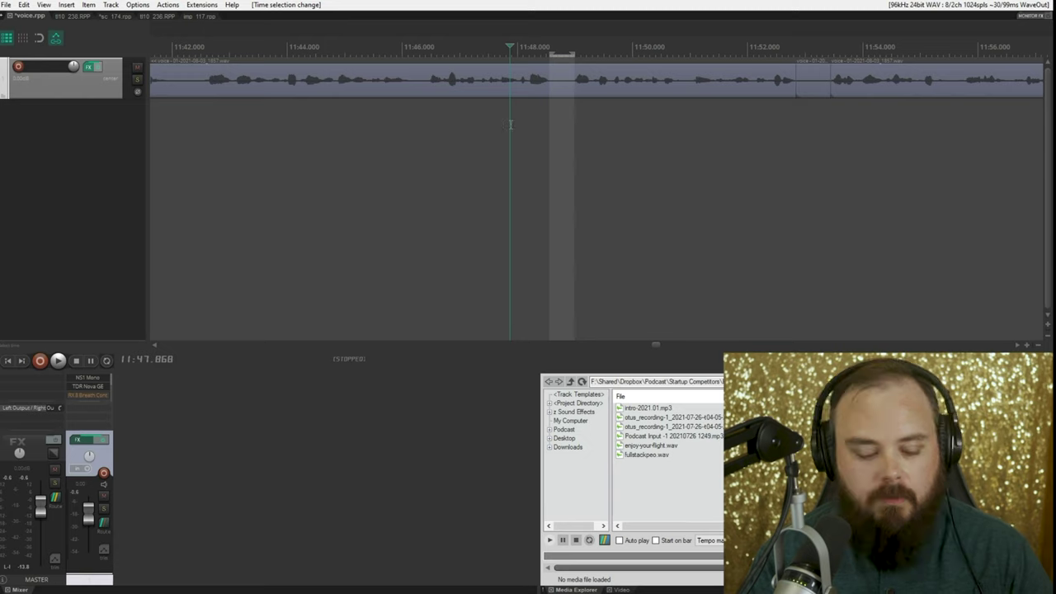
key(Escape)
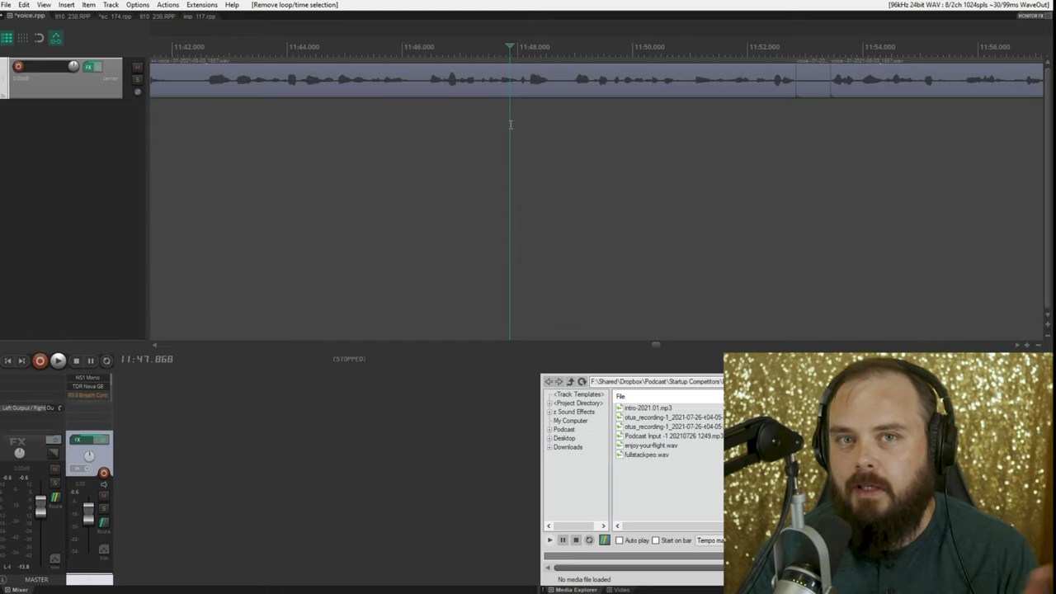
Step: Play the voice recording from about 11:47 and apply breath reduction to the pause before 11:49.000 during playback
click(459, 123)
key(space)
scroll(499, 83, up, 6)
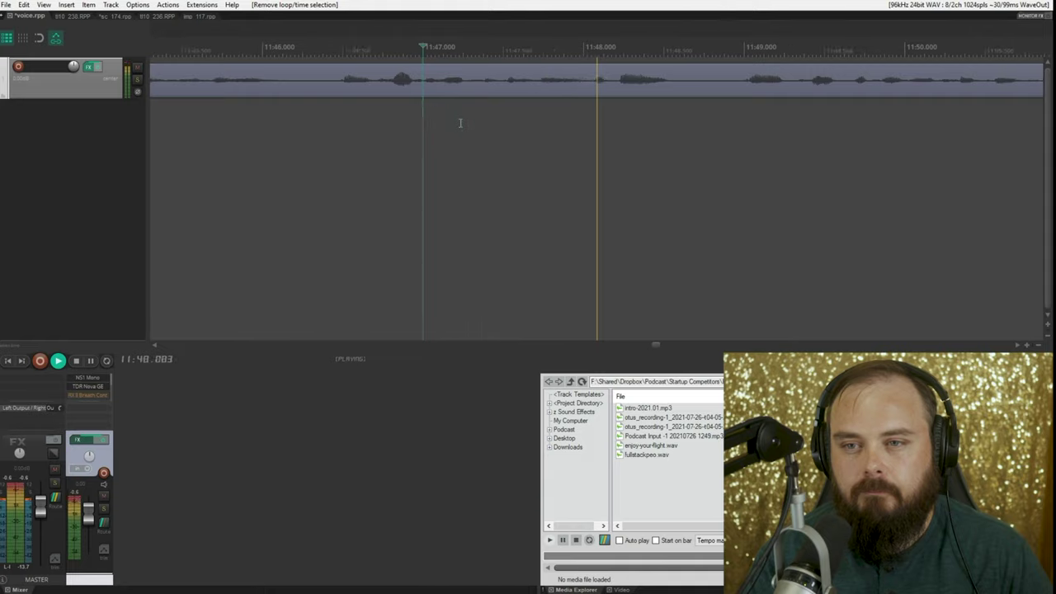
scroll(500, 83, up, 2)
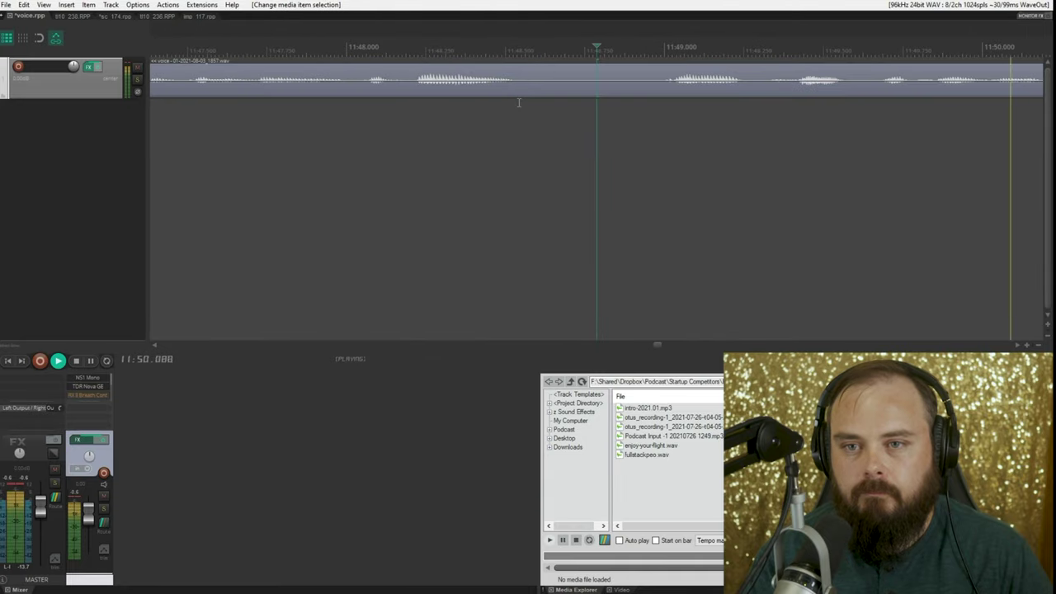
drag(518, 99, 649, 100)
key(b)
scroll(447, 131, down, 7)
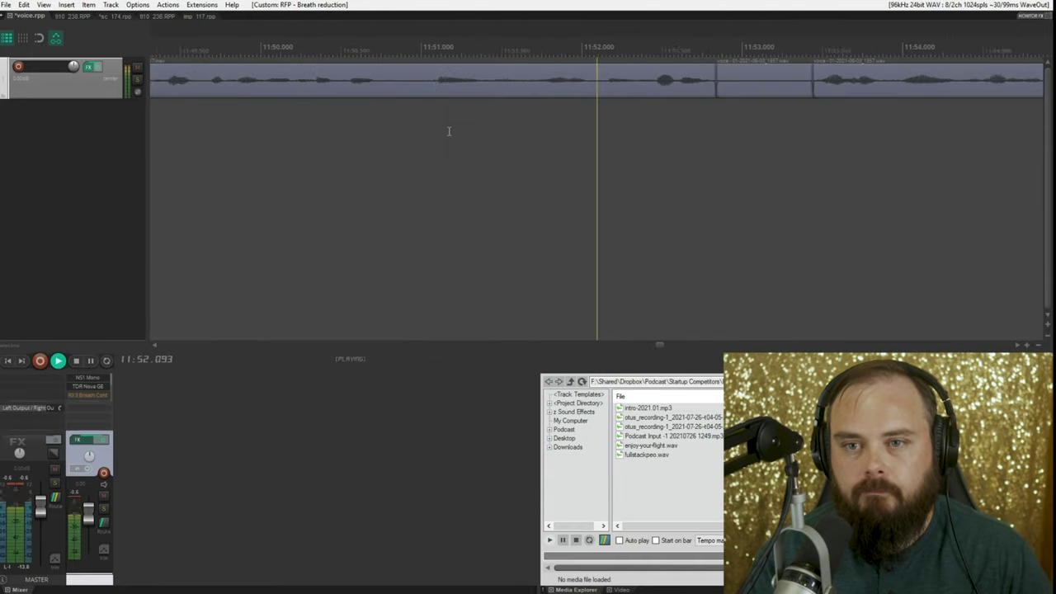
key(space)
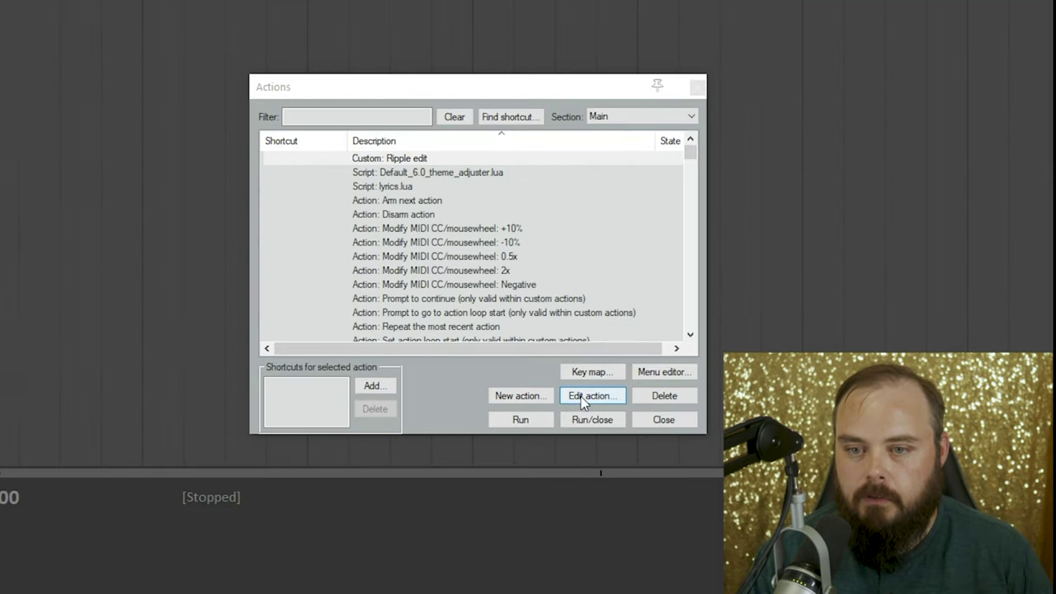
Step: Create a new custom action named "Breath reduction"
click(532, 397)
click(529, 416)
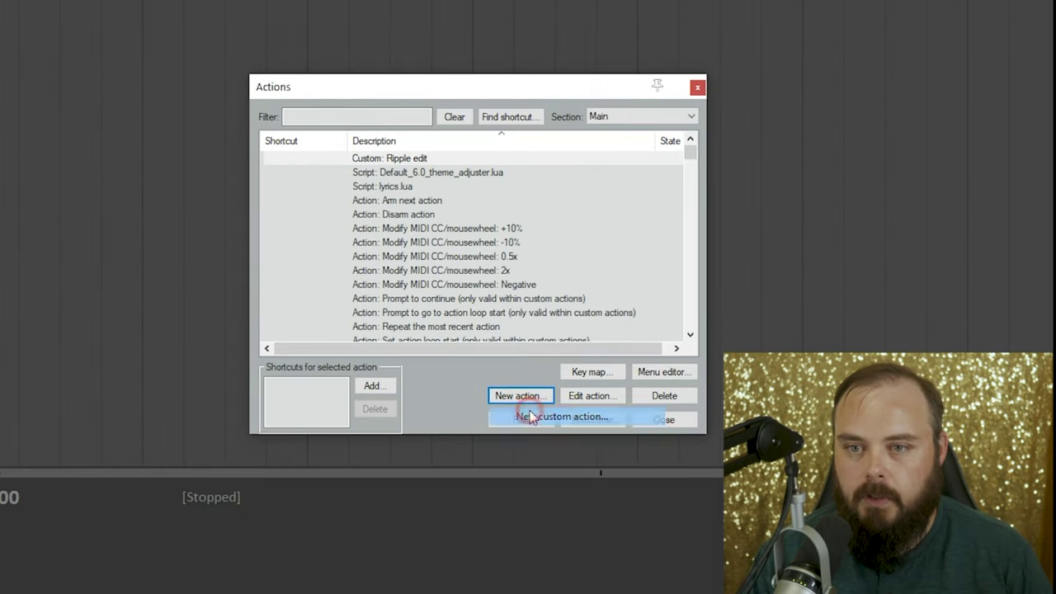
text(Br)
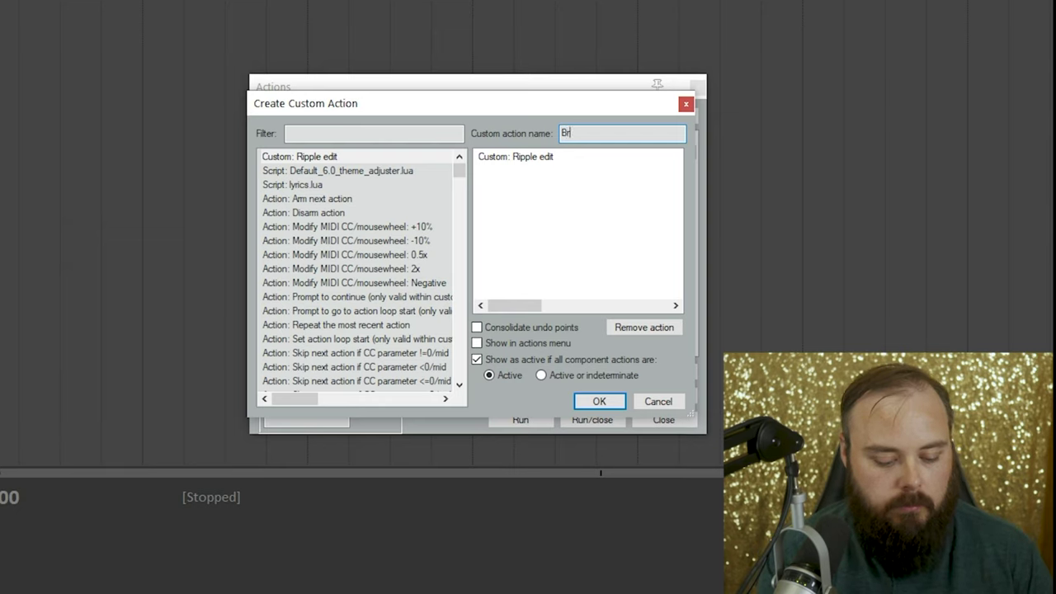
text(eath reduction)
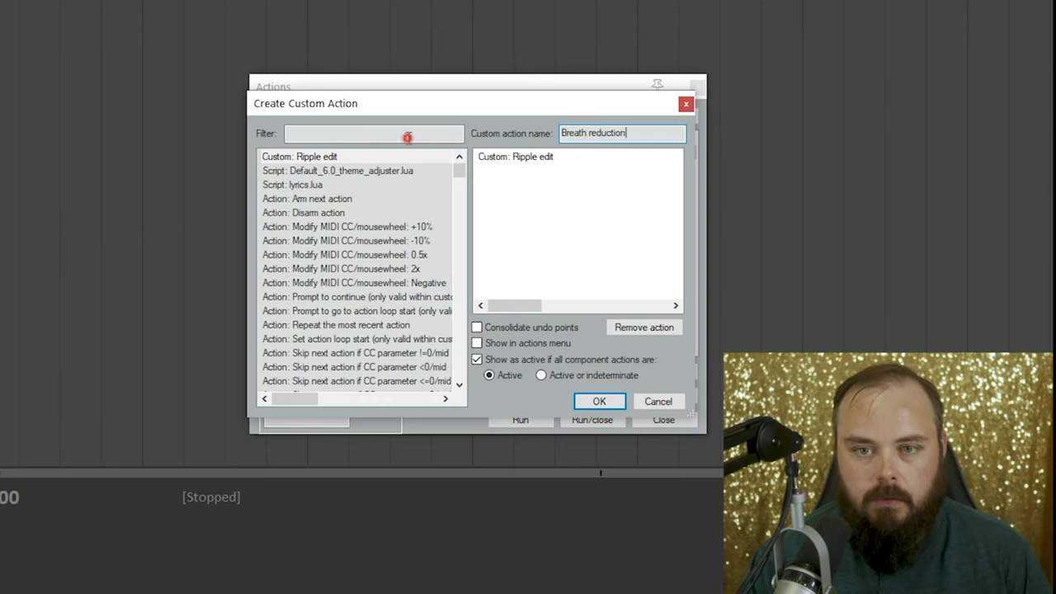
Step: Add "Item: Split items at time selection" to the custom action and remove the preloaded "Custom: Ripple edit" command
click(408, 137)
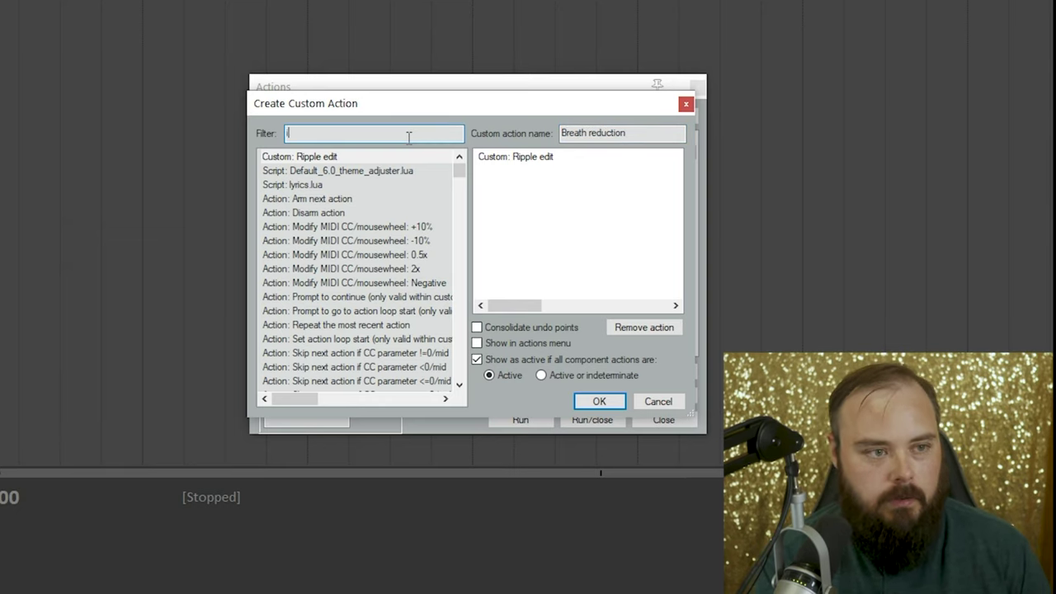
text(itemL)
key(BackSpace)
text(: split)
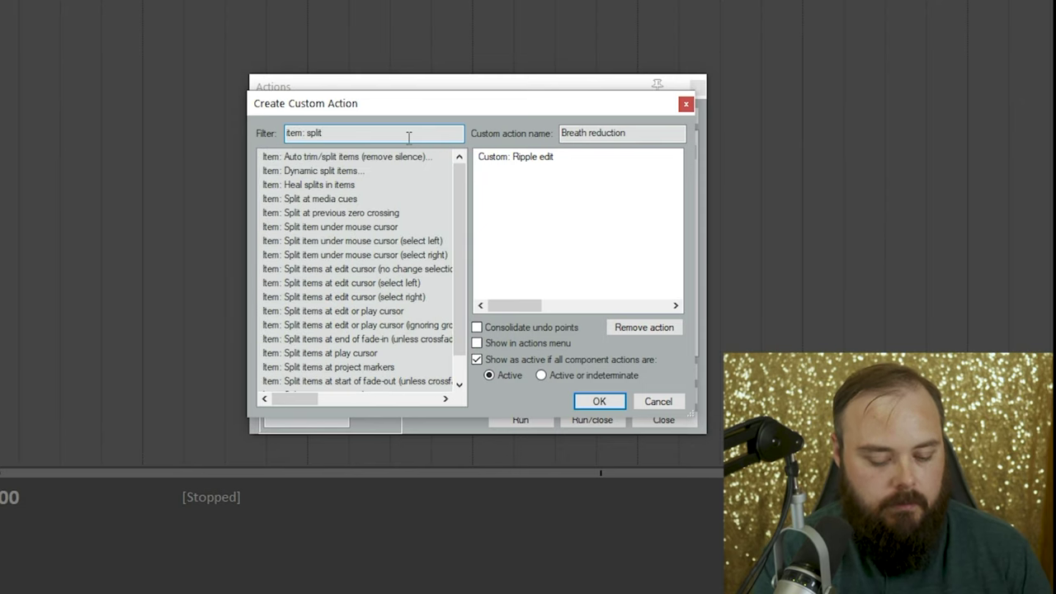
text( items at t)
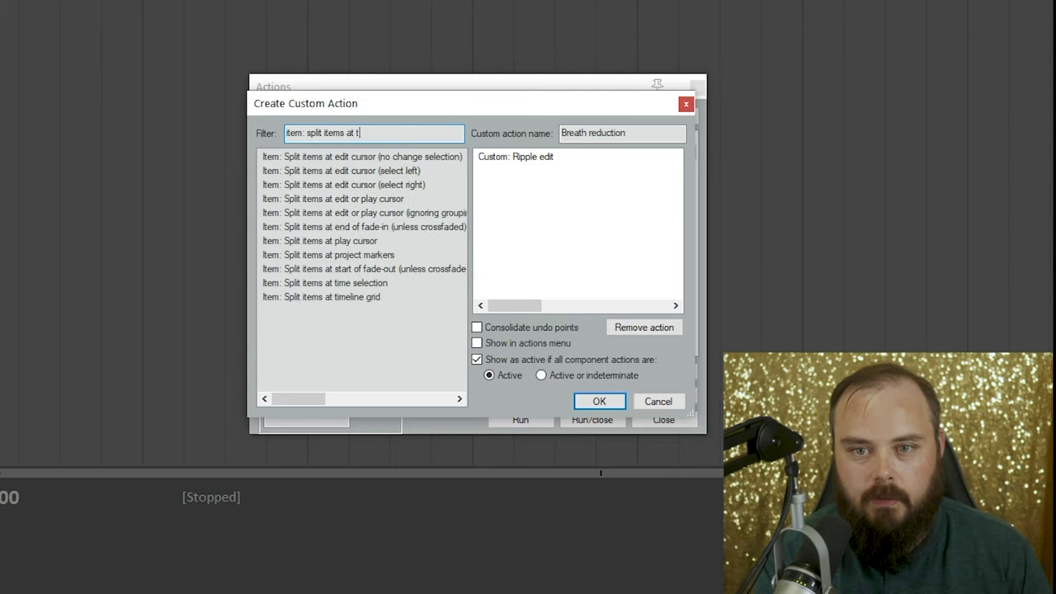
text(ime)
double_click(336, 162)
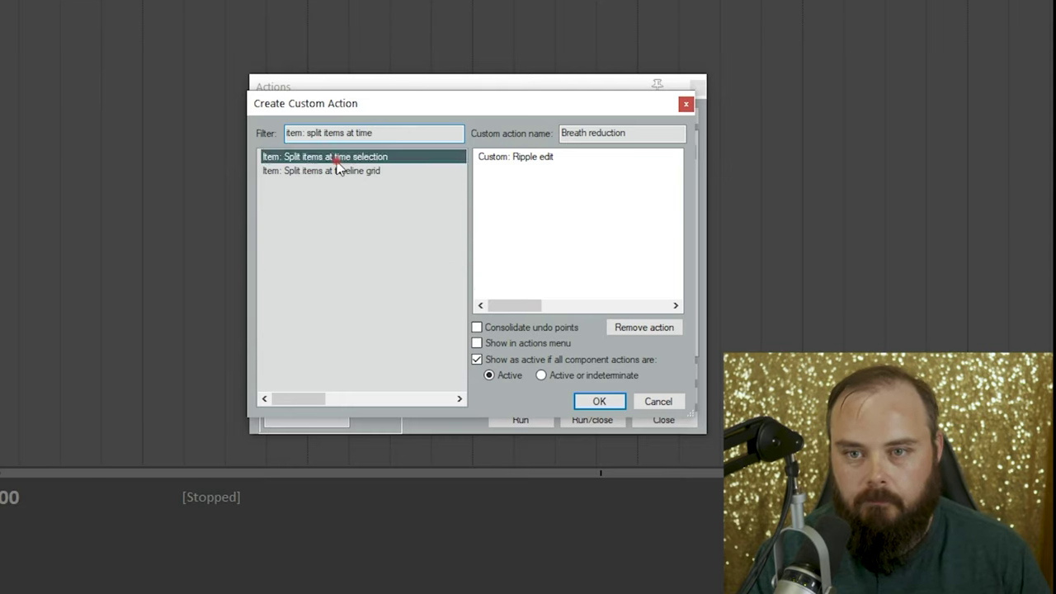
click(500, 156)
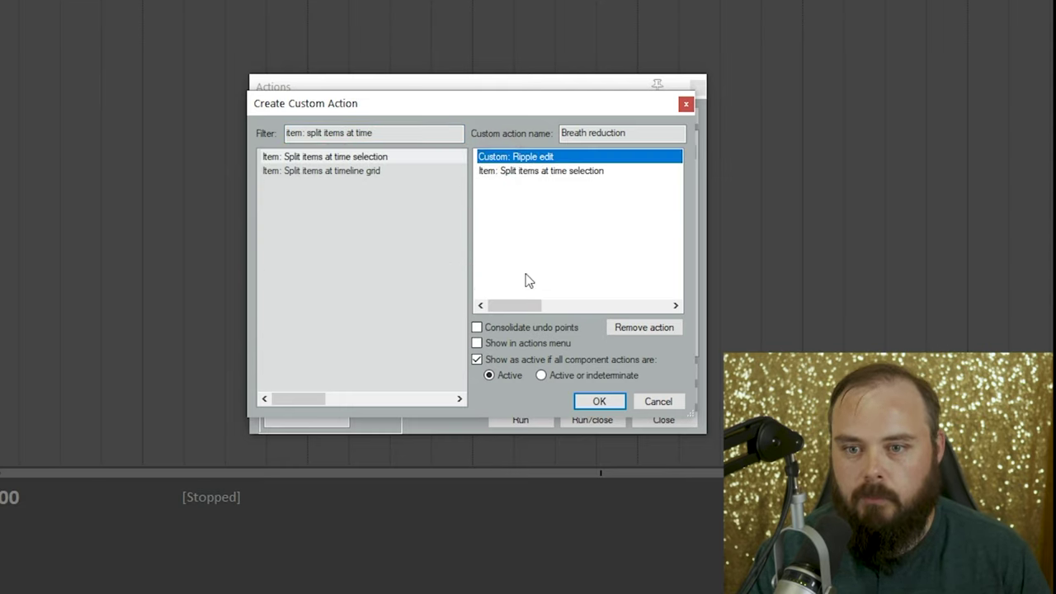
click(622, 331)
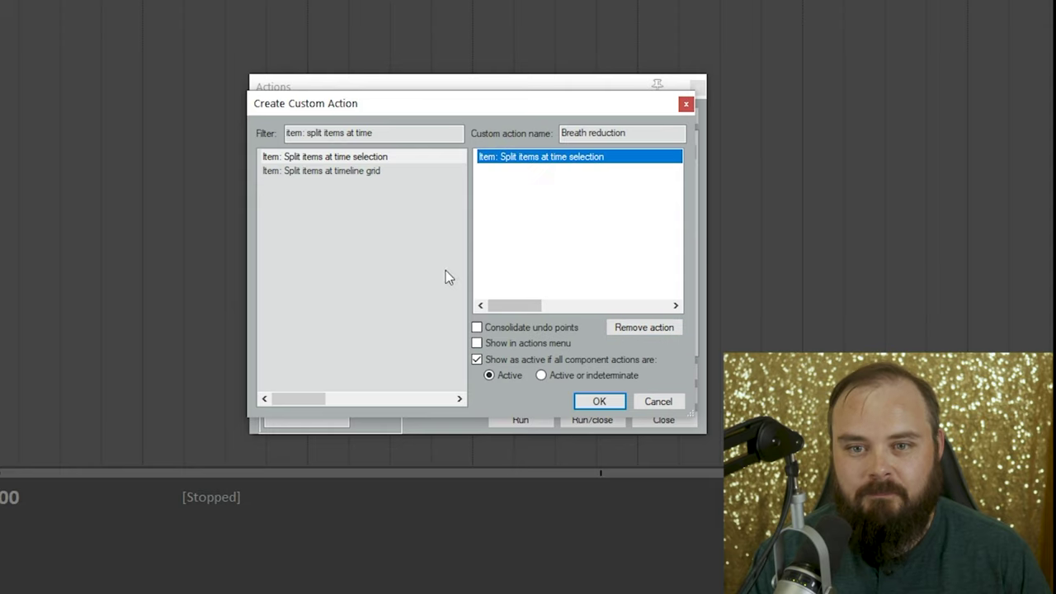
Step: Filter for "item: nudge" and add "Item: Nudge items volume -1dB" five times
click(310, 136)
key(ctrl+a)
key(BackSpace)
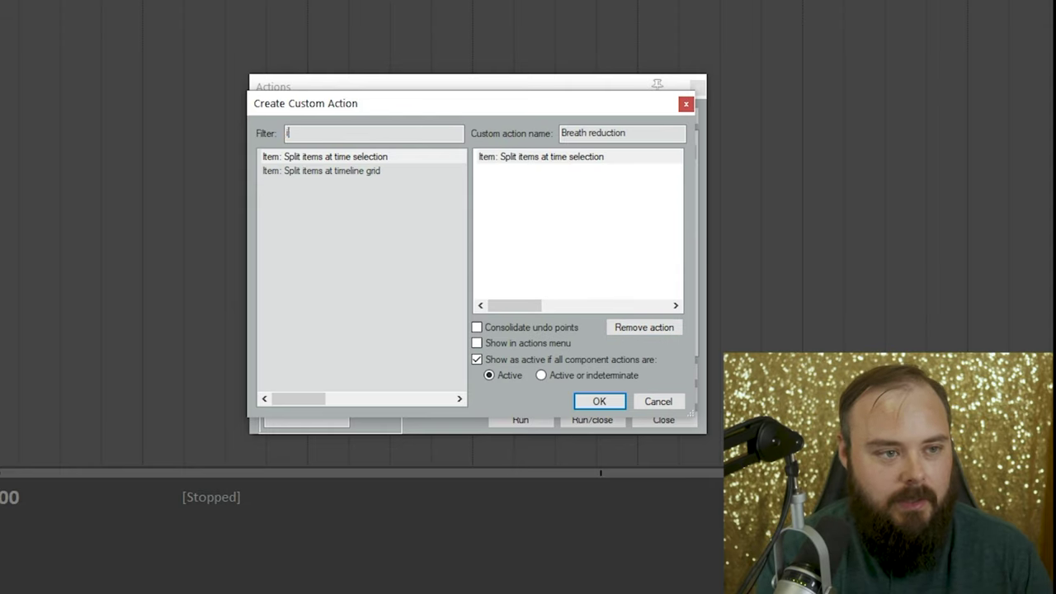
text(item: nudge)
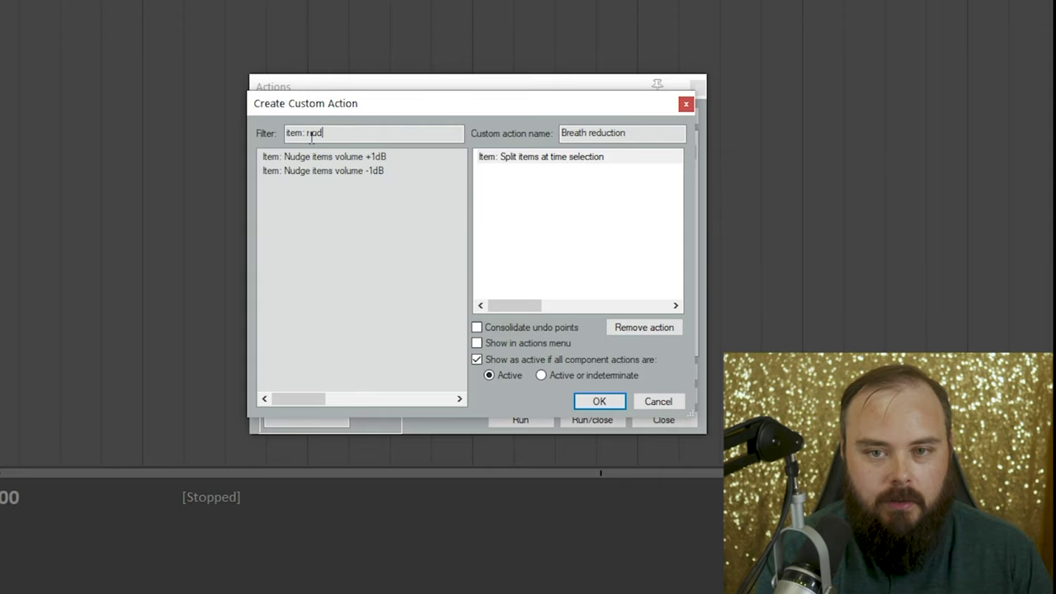
double_click(315, 171)
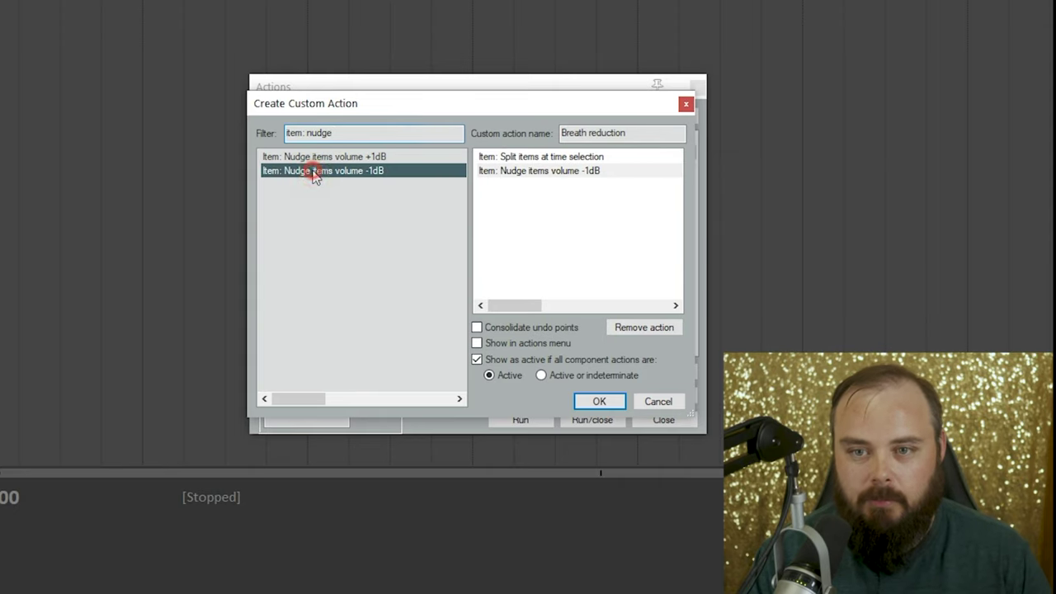
double_click(314, 172)
double_click(314, 173)
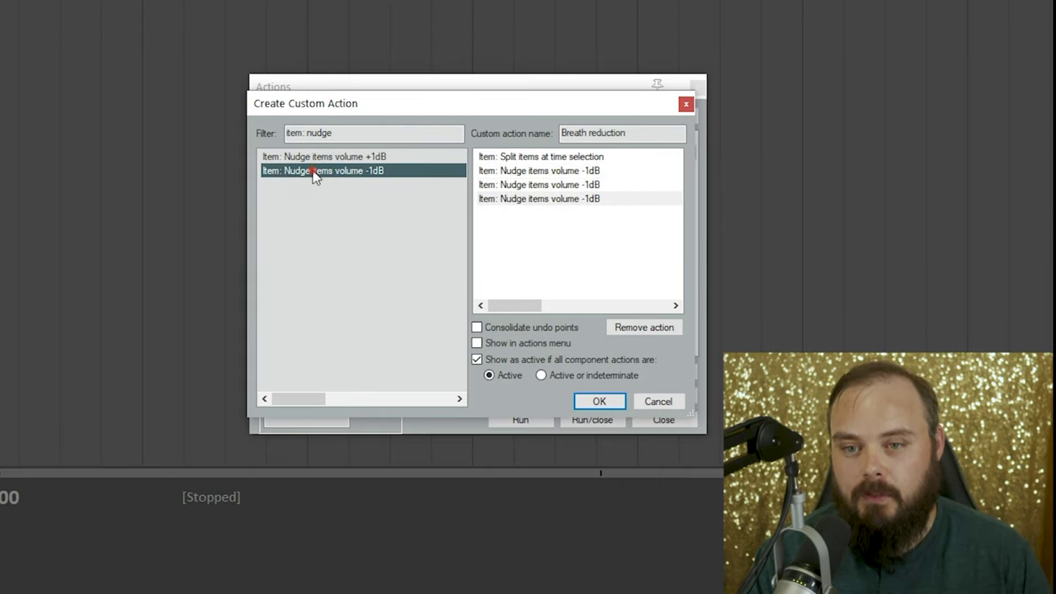
double_click(314, 173)
double_click(314, 174)
Step: Filter for "view: go to pl" and add "View: Go to play cursor/position" as the next command
click(331, 129)
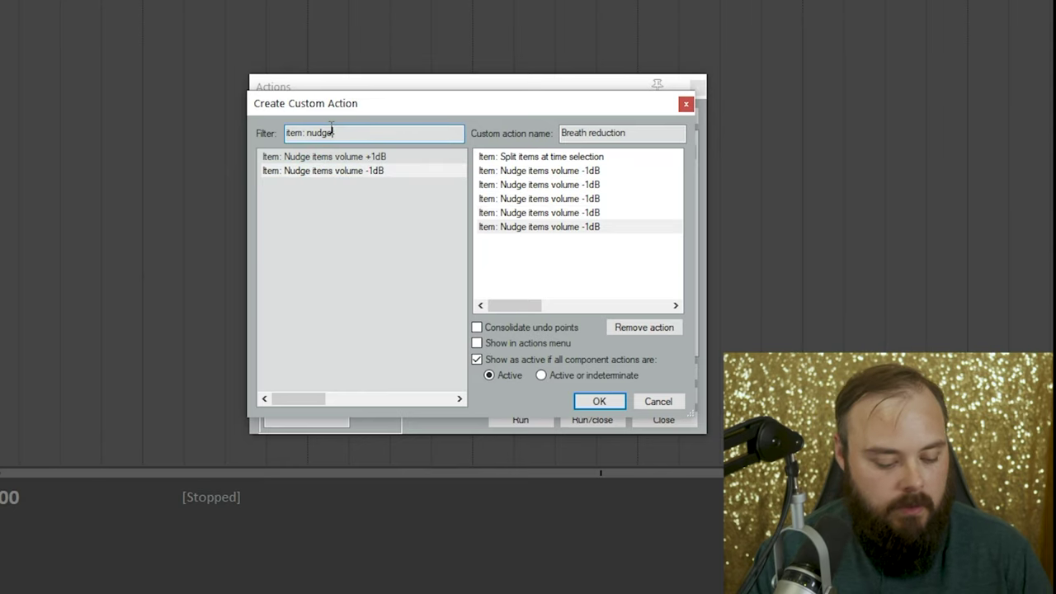
key(ctrl+a)
text(vi)
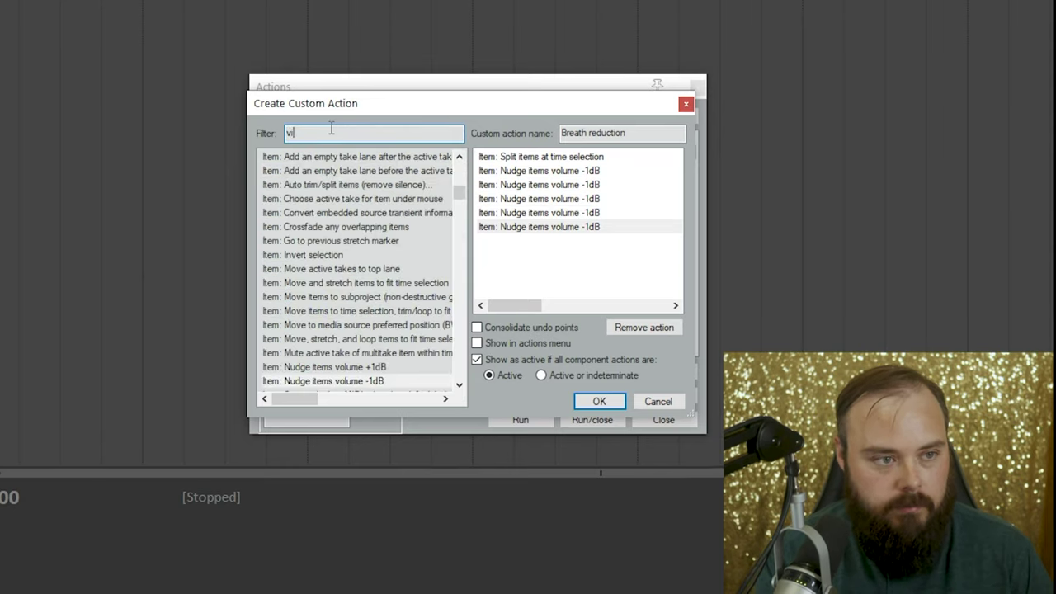
text(ew: go to pl)
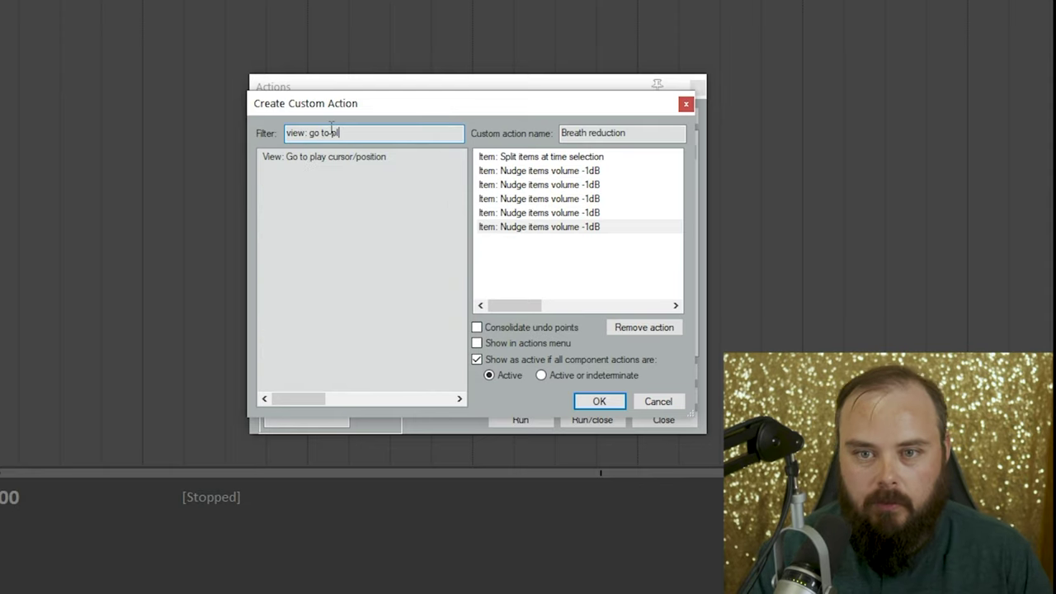
double_click(328, 158)
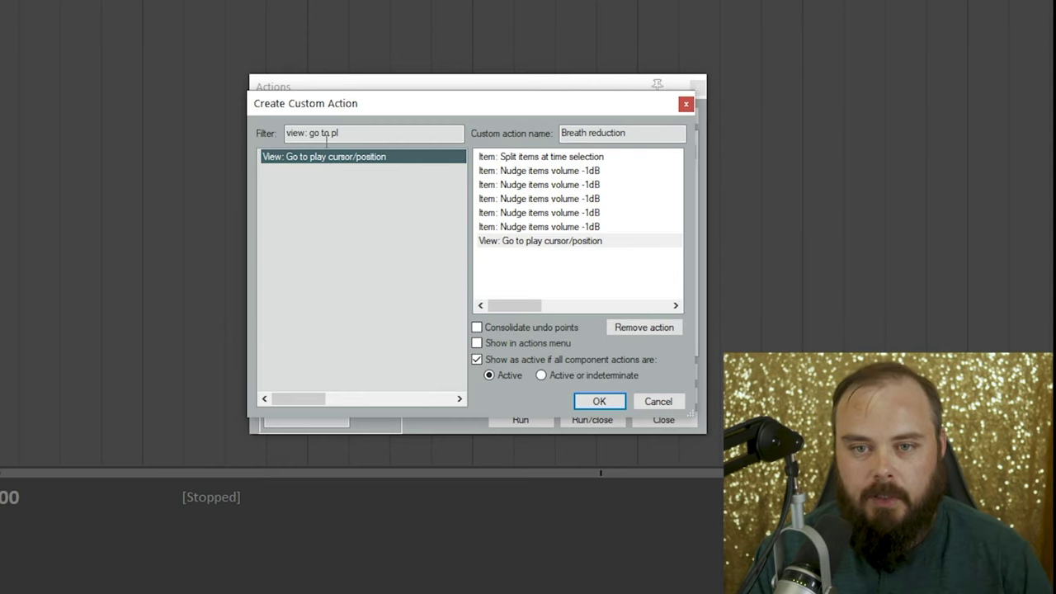
Step: Filter for "item unsel" and add "Item: Unselect all items" to the custom action
click(347, 137)
text(item unsel)
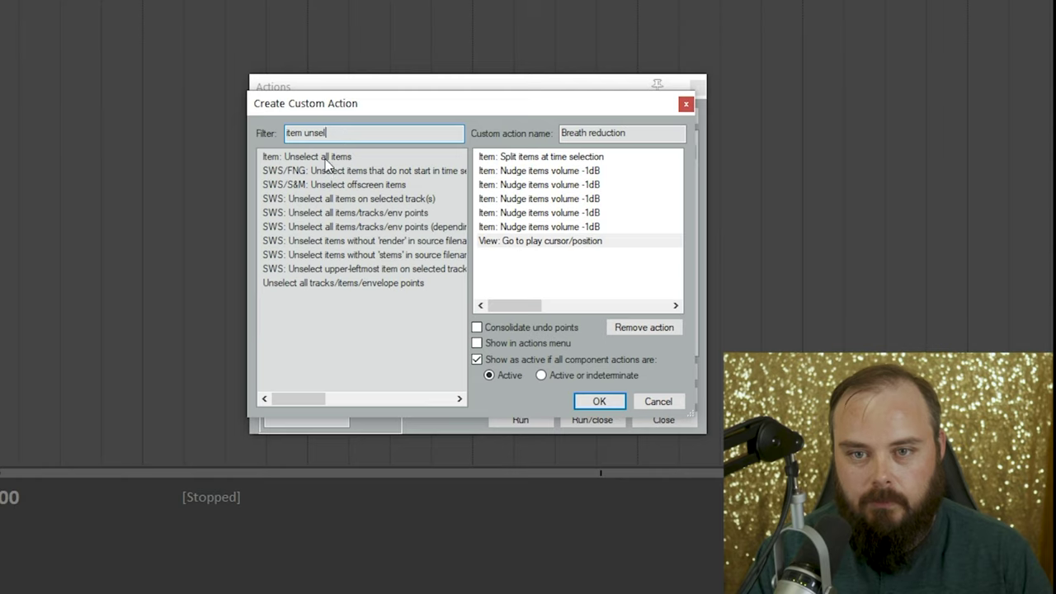
double_click(326, 158)
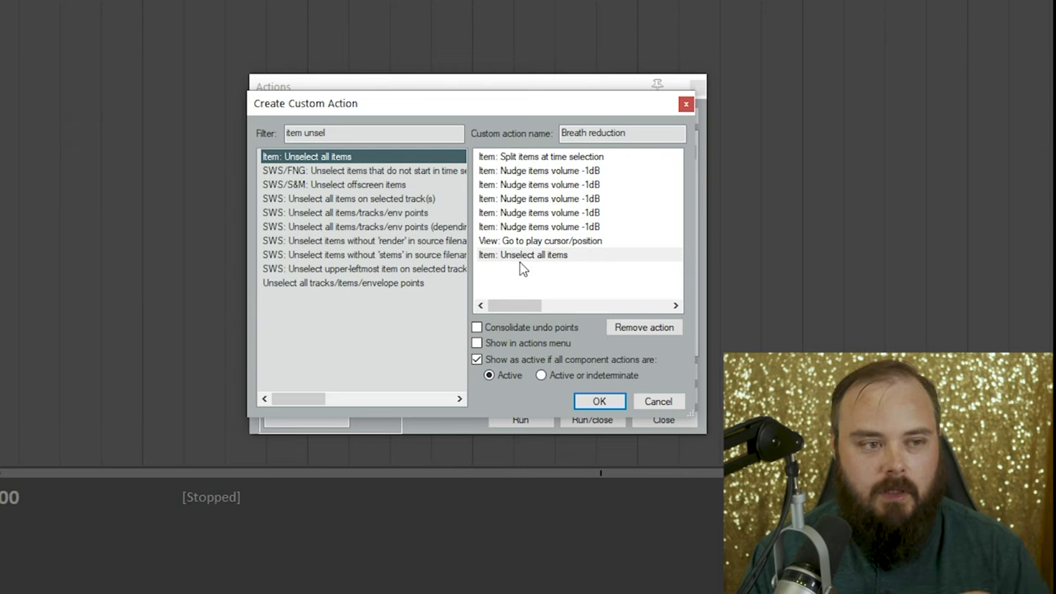
Step: Filter for "time selection: rem" and add "Time selection: Remove time selection" as the final command
click(375, 133)
key(ctrl+a)
text(time selection: rem)
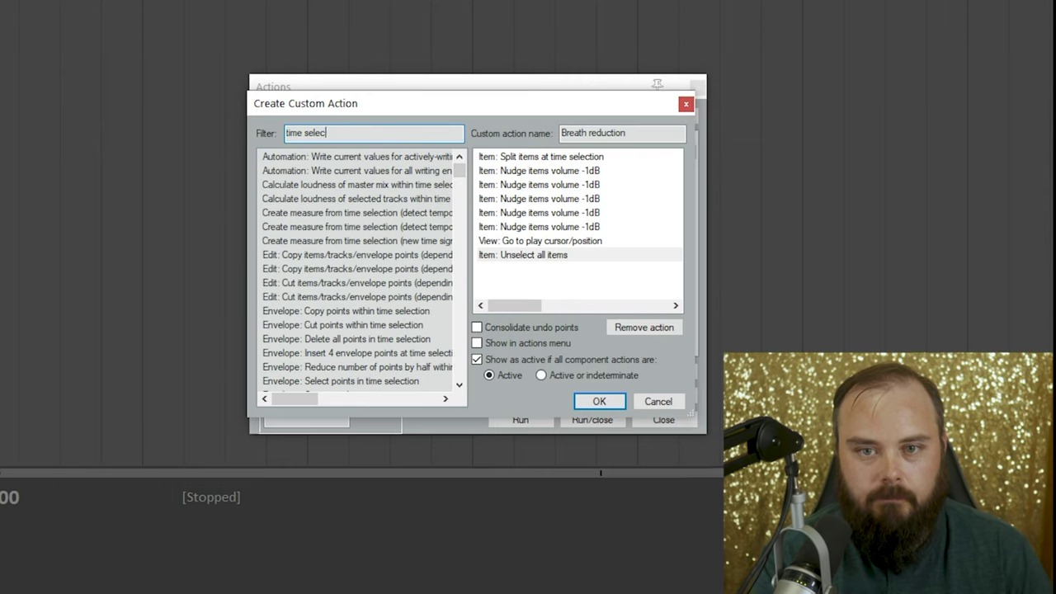
double_click(370, 170)
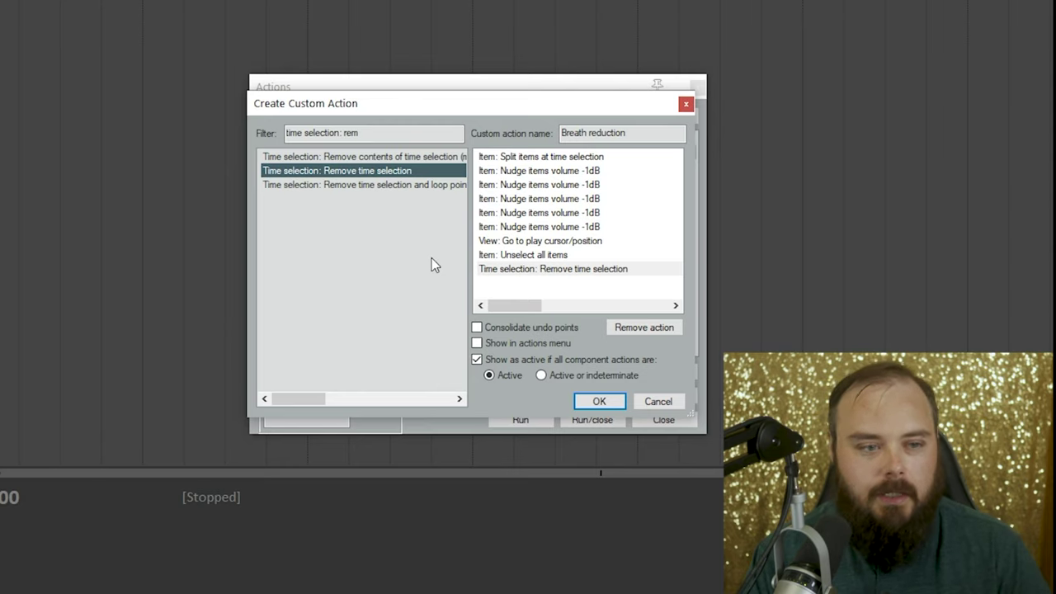
Step: Save the Breath reduction action with Consolidate undo points enabled and select it in the action list
click(478, 327)
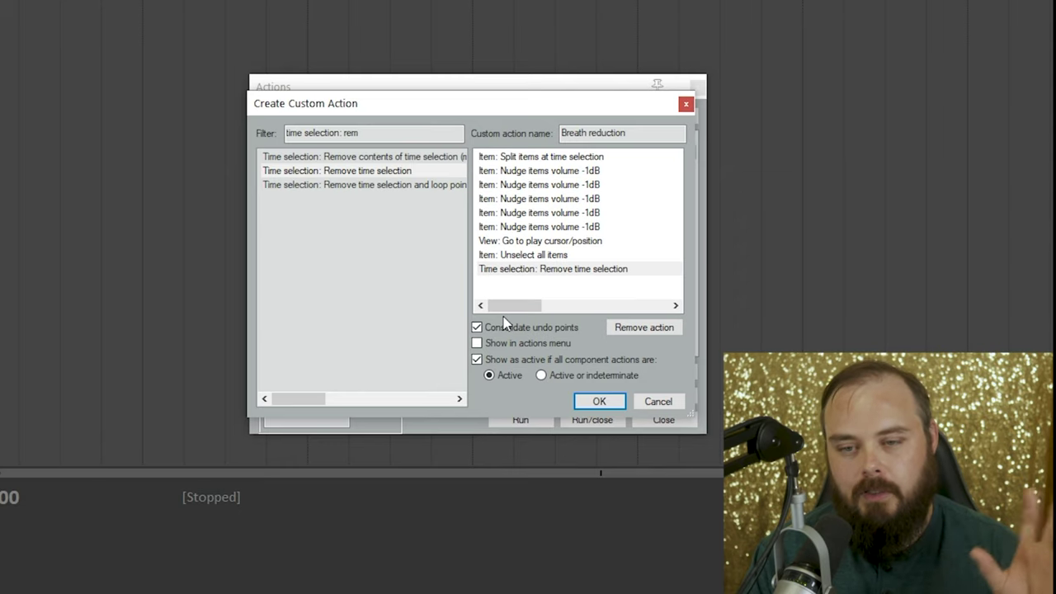
click(597, 401)
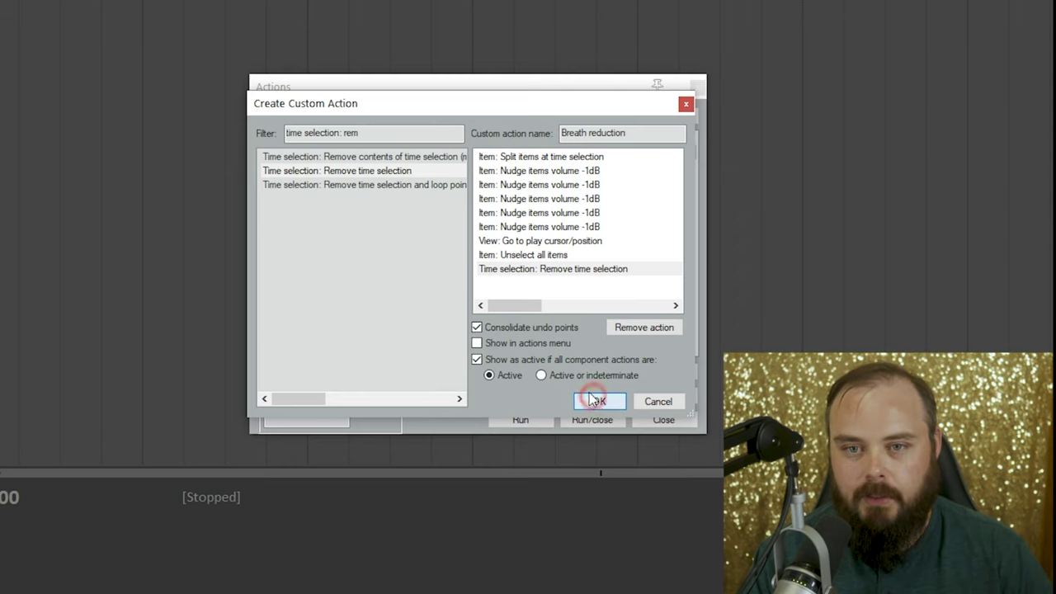
click(415, 159)
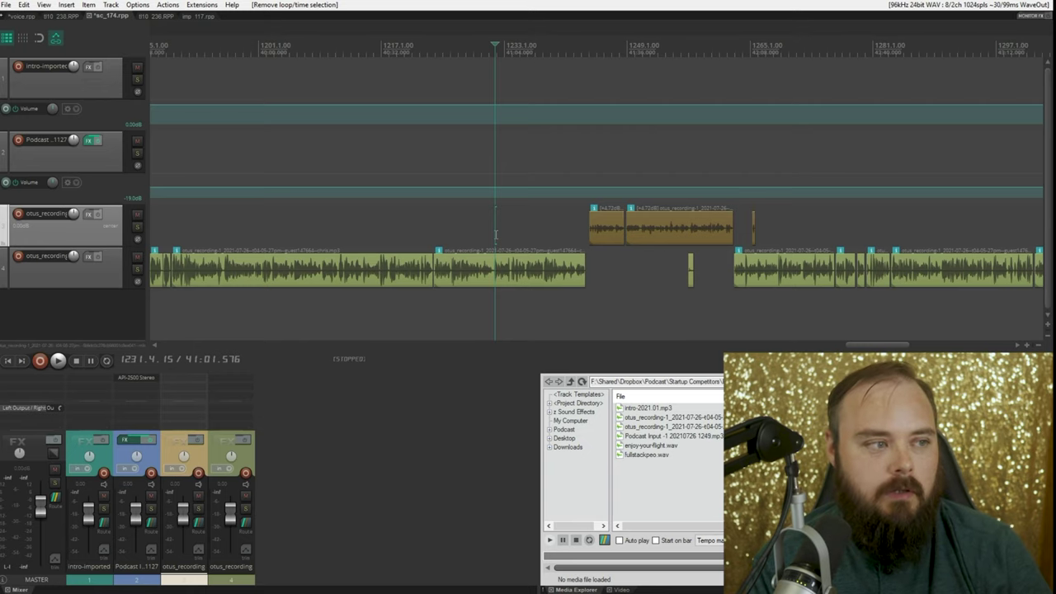
Step: Cut the short stray clip on track 4 near measure 1257 with the Two-track smart cut action
click(689, 256)
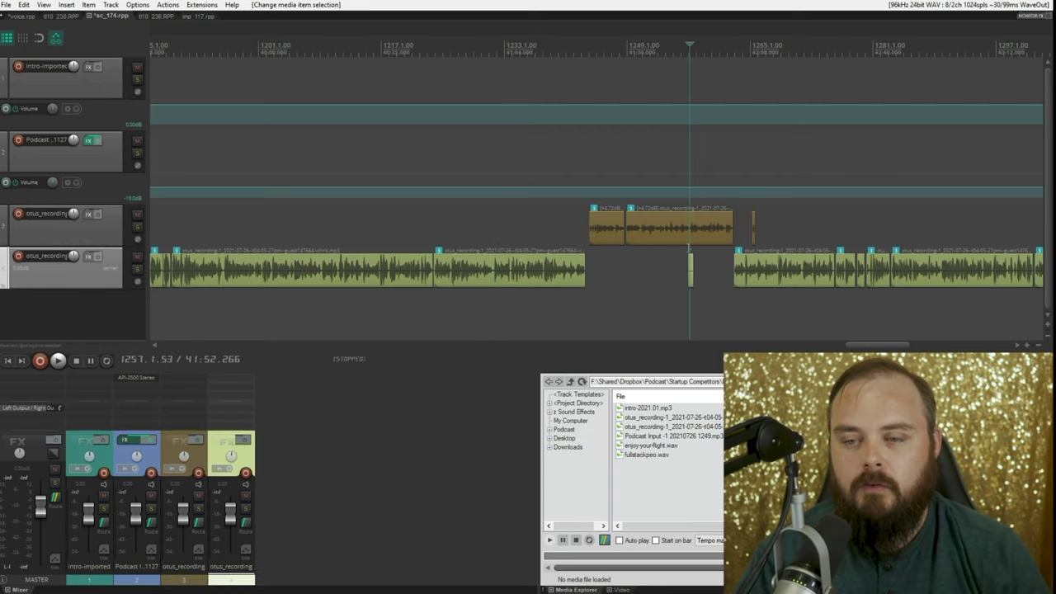
key(Delete)
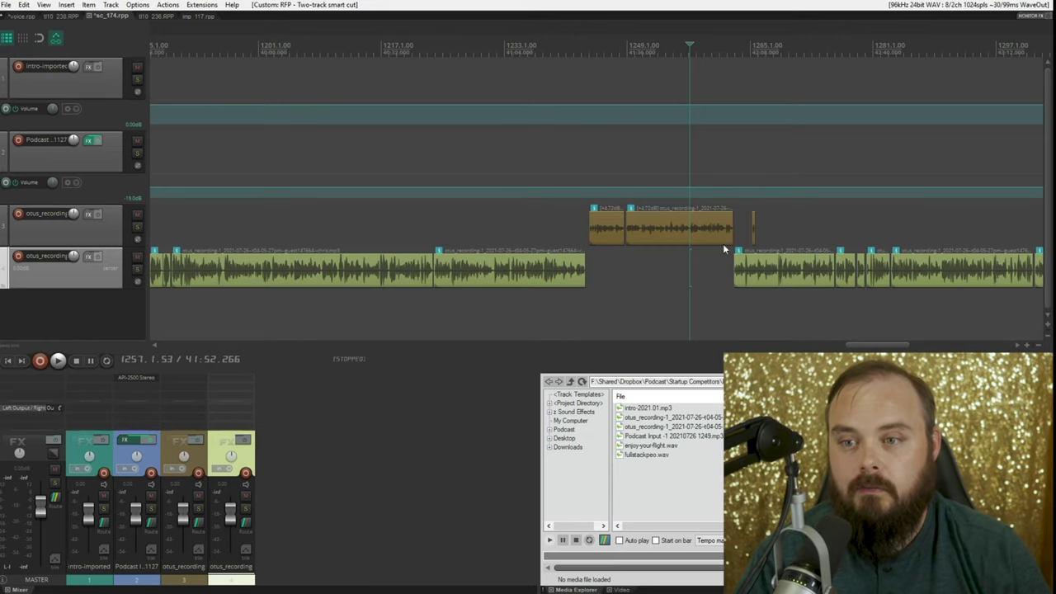
scroll(730, 243, down, 3)
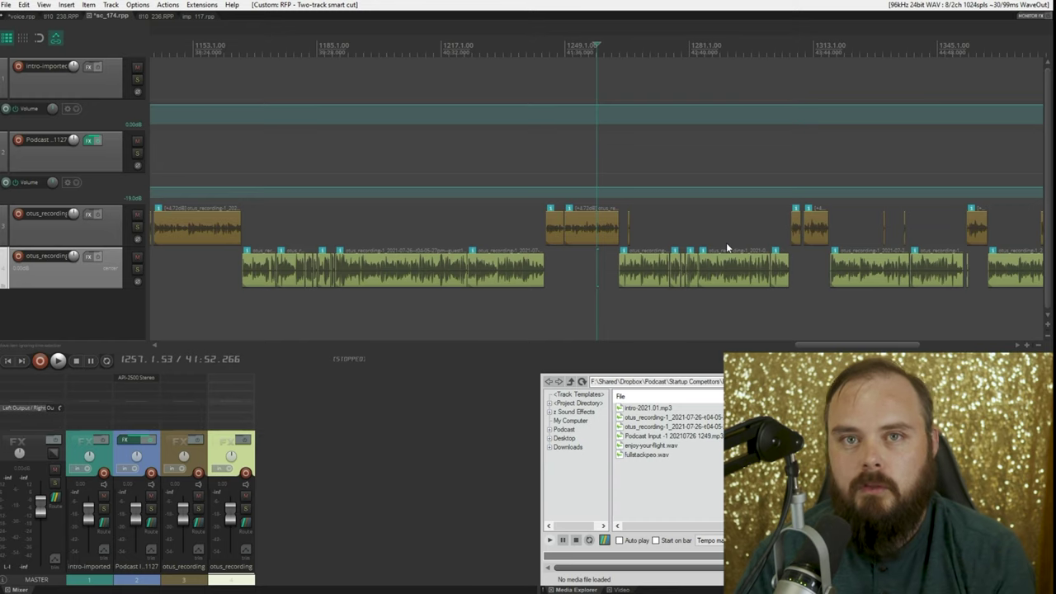
scroll(588, 249, down, 3)
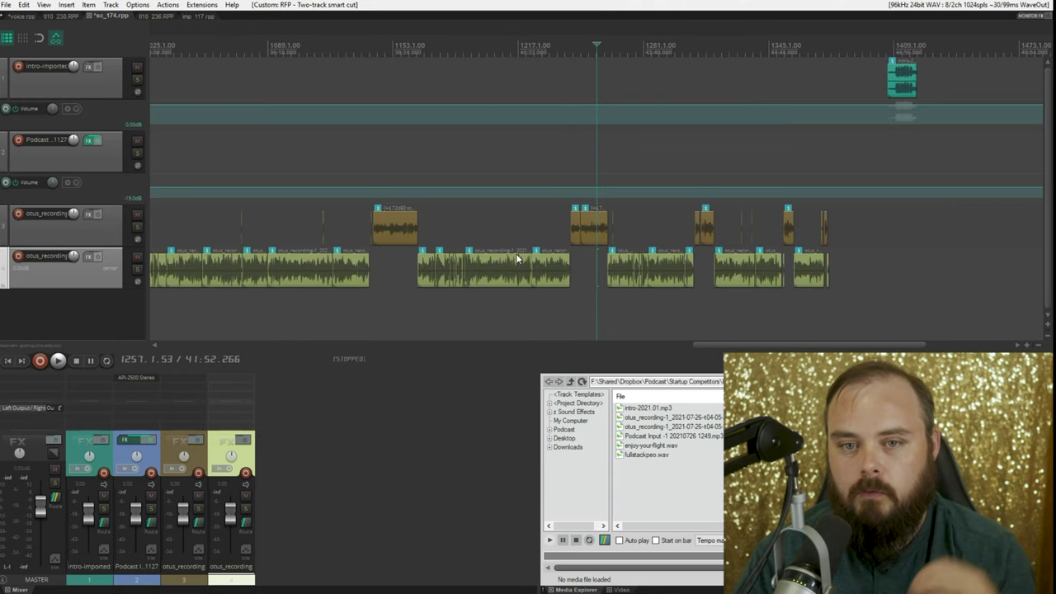
Step: Delete the short stray clip on track 3 near measure 1265 as a regular item deletion, and undo it
scroll(413, 269, up, 6)
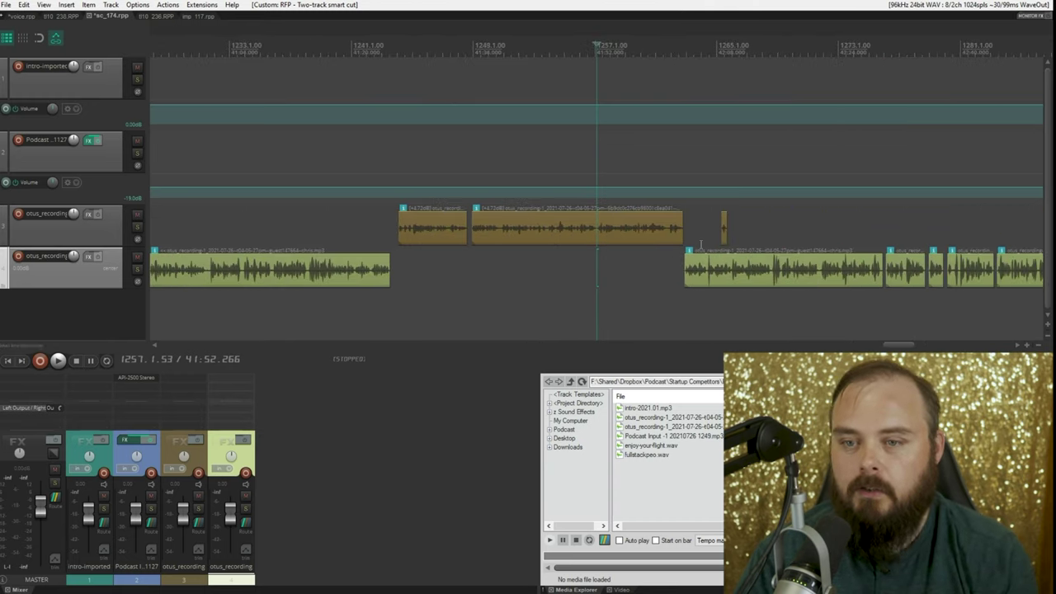
click(725, 234)
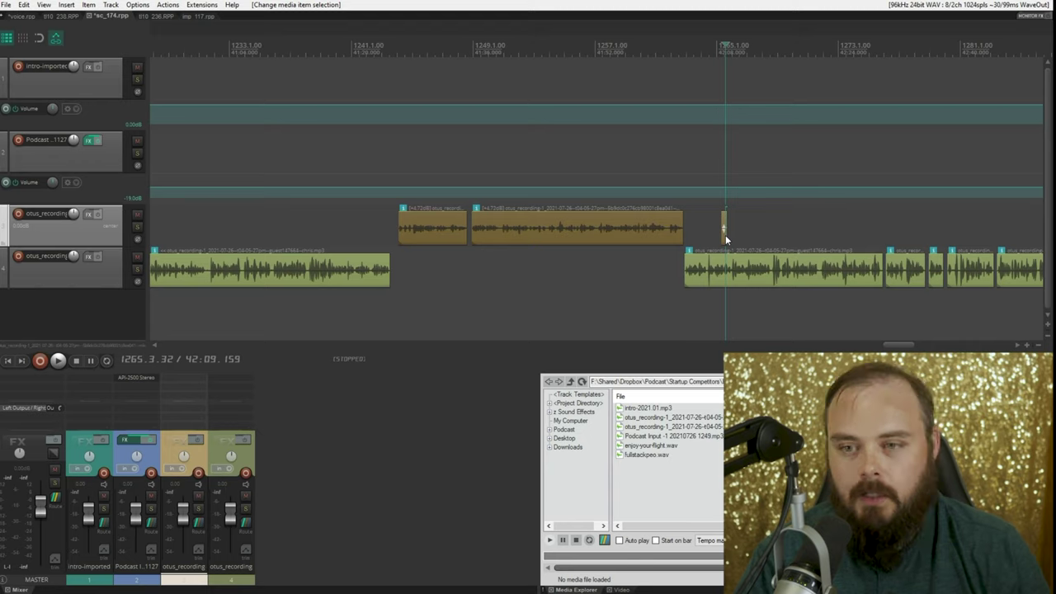
key(Delete)
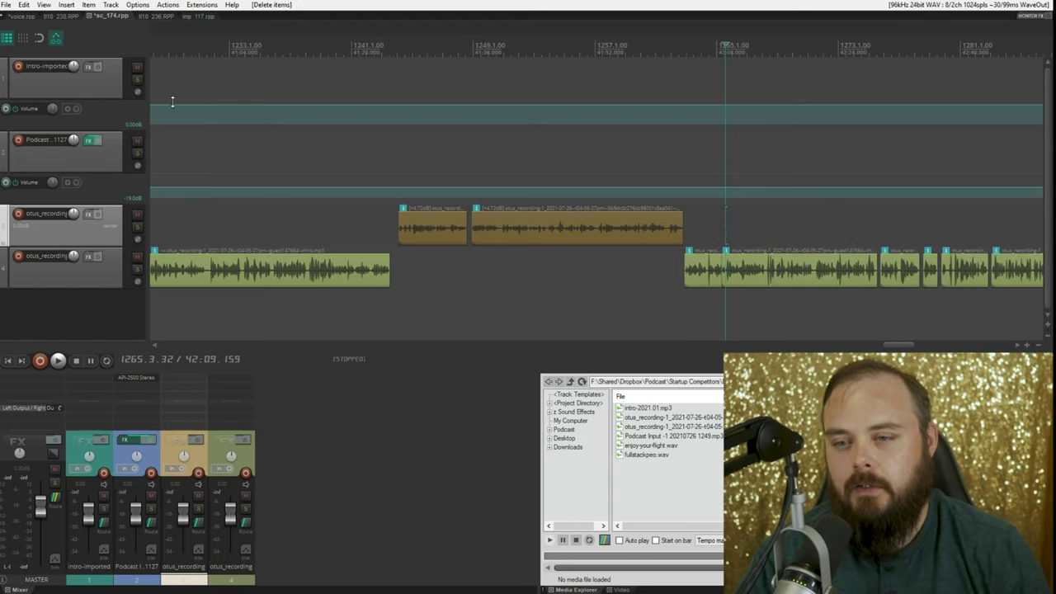
key(ctrl+z)
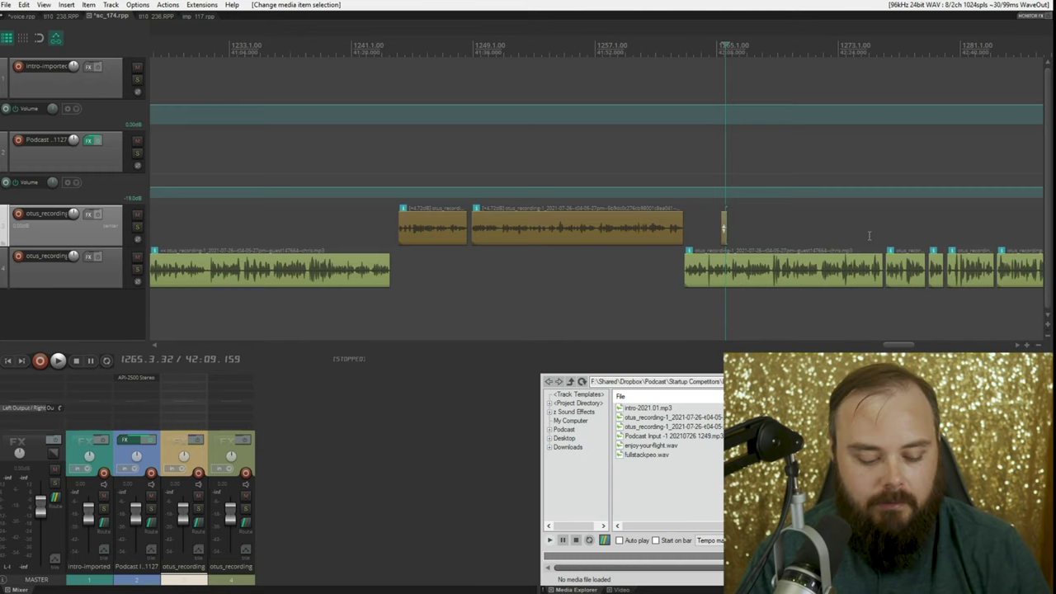
Step: Remove the selected short clip on track 3 with the Two-track smart cut action
key(ctrl+x)
scroll(644, 296, up, 5)
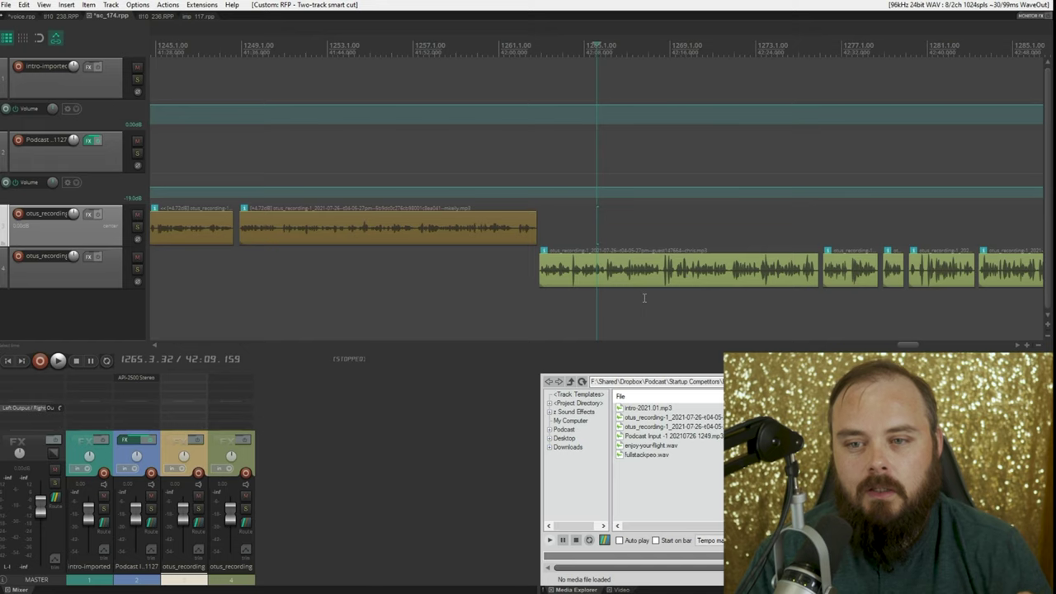
scroll(644, 297, down, 8)
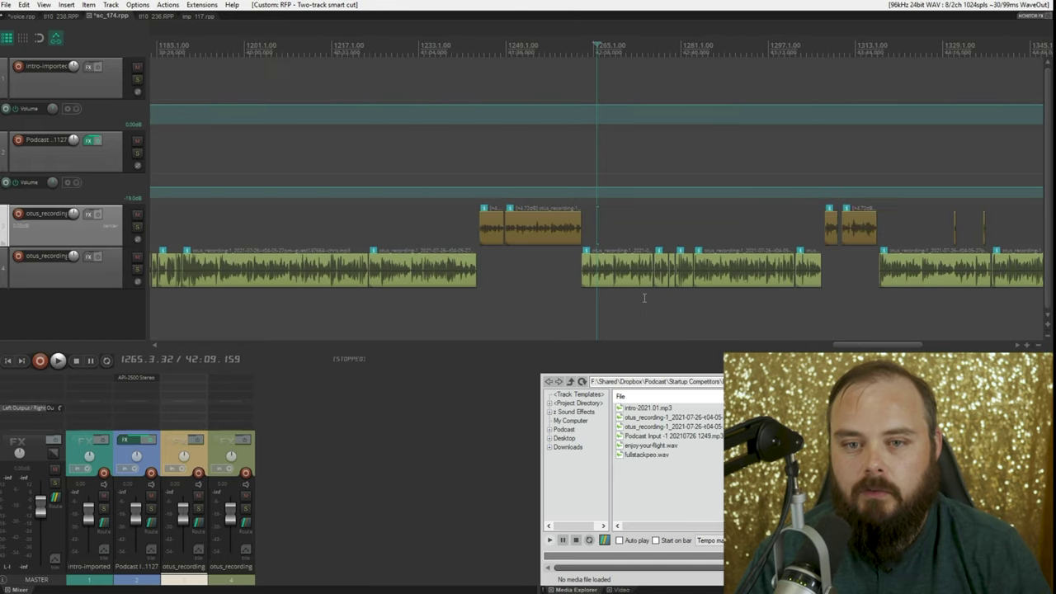
Step: Make a time selection over the silent pause just before measure 1173 on track 4 and select the clip containing it
scroll(803, 232, down, 3)
click(420, 226)
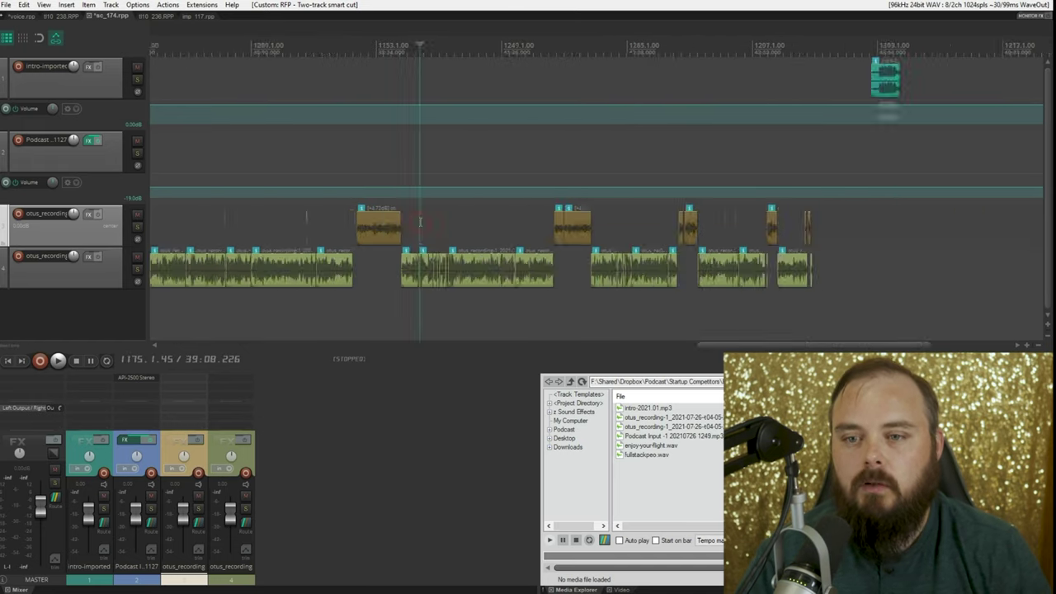
scroll(420, 226, up, 12)
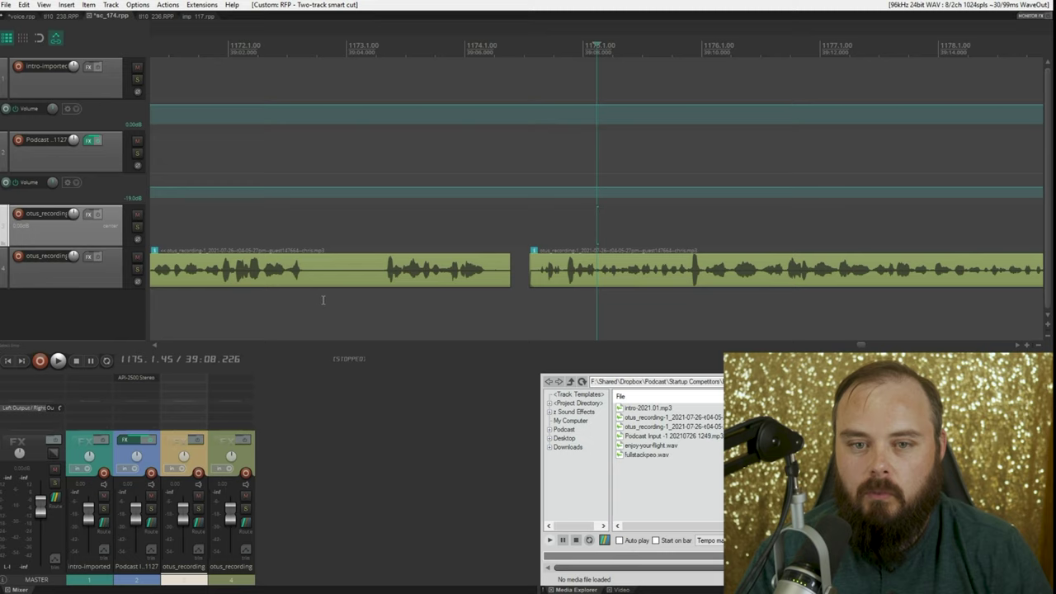
drag(314, 298, 378, 296)
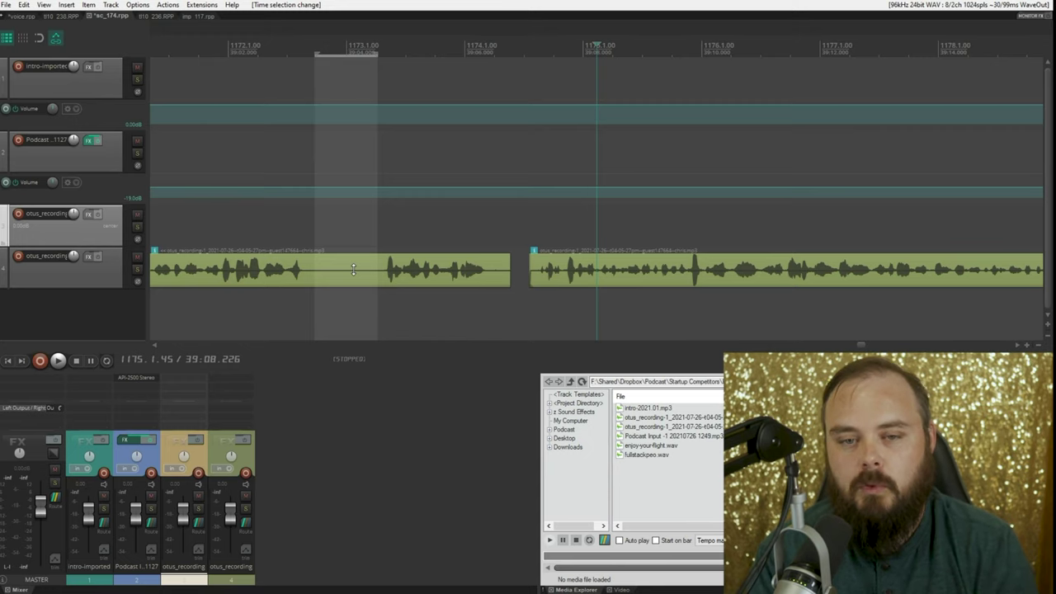
click(296, 233)
drag(306, 234, 317, 234)
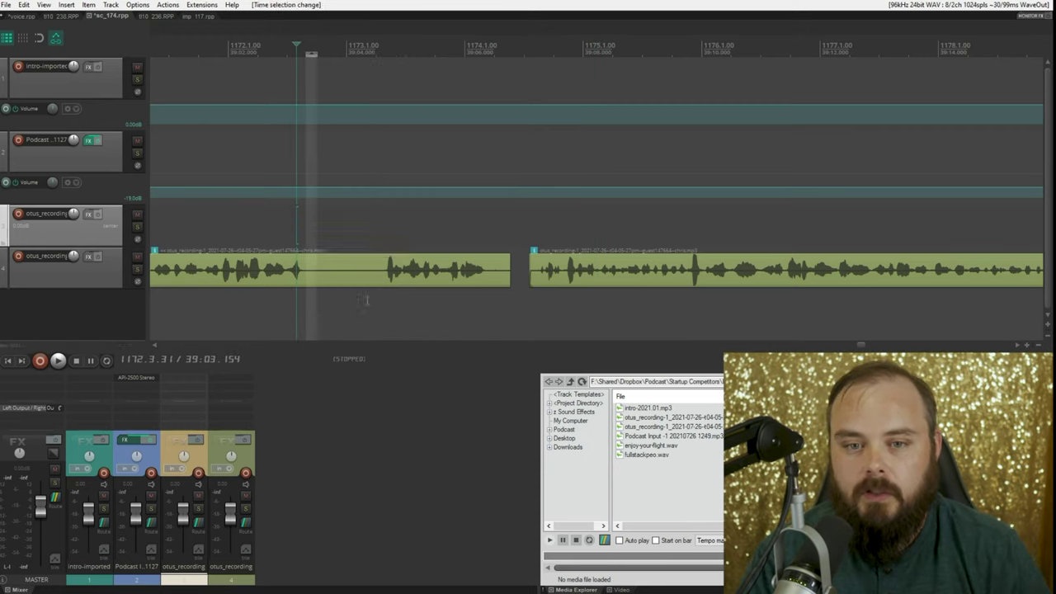
drag(367, 300, 316, 275)
click(316, 278)
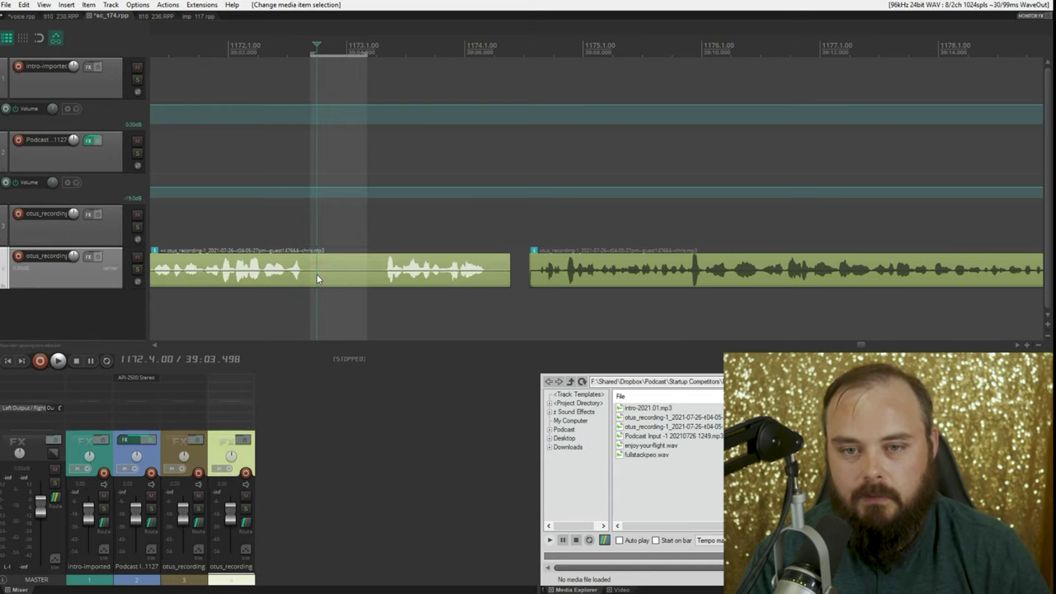
Step: Try the Two-track smart cut and the Ripple Edit action in turn on the selected pause, undoing each cut
key(ctrl+x)
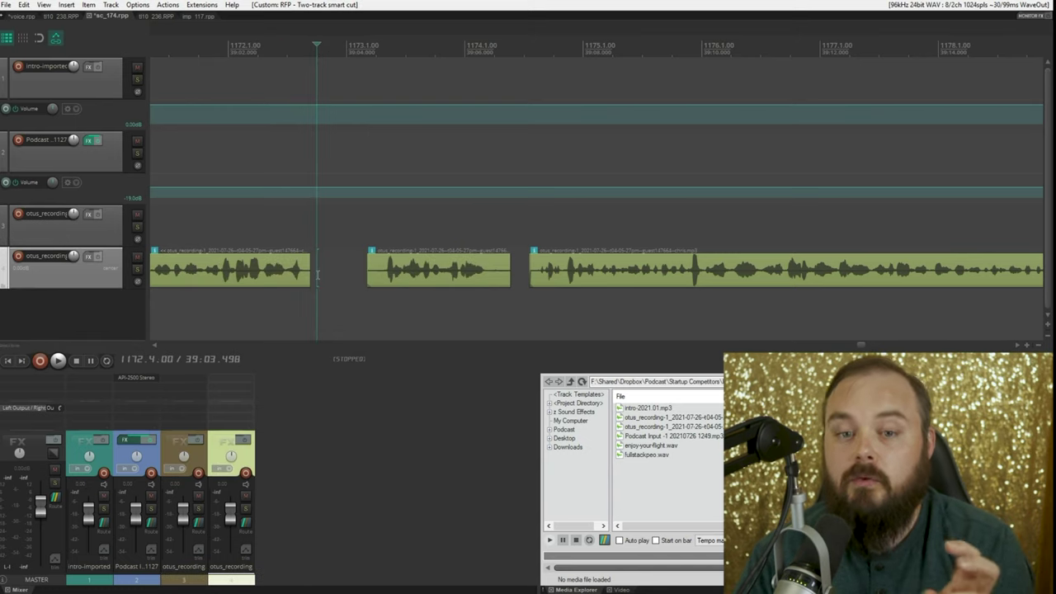
key(ctrl+z)
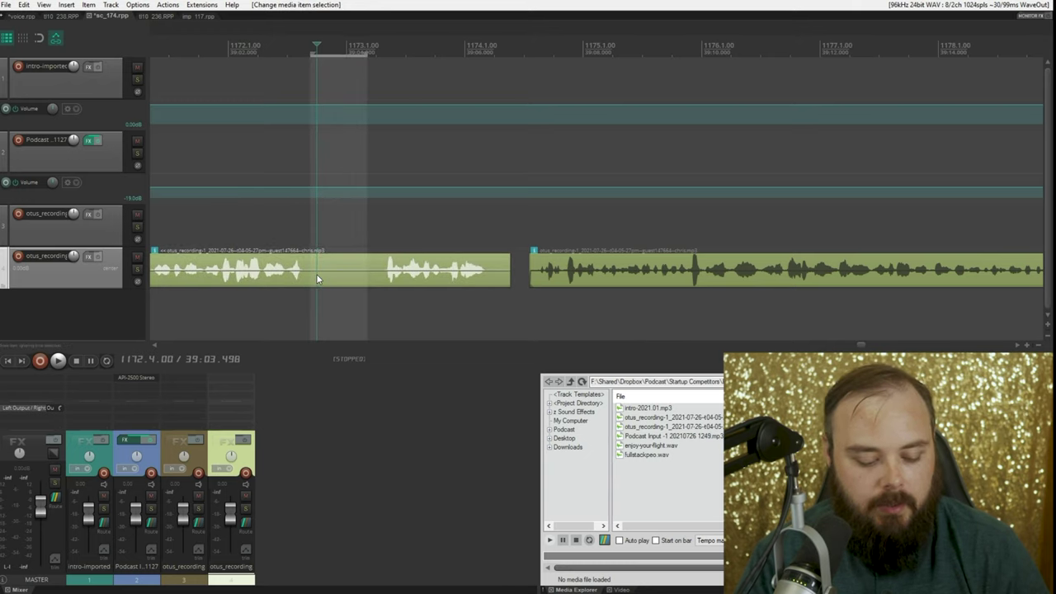
key(ctrl+shift+x)
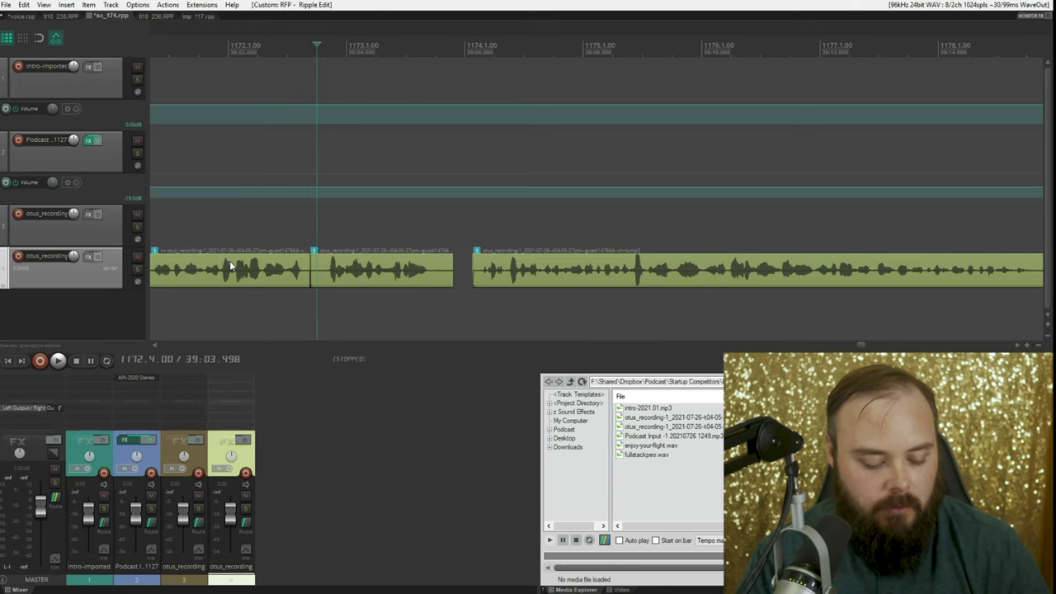
key(ctrl+z)
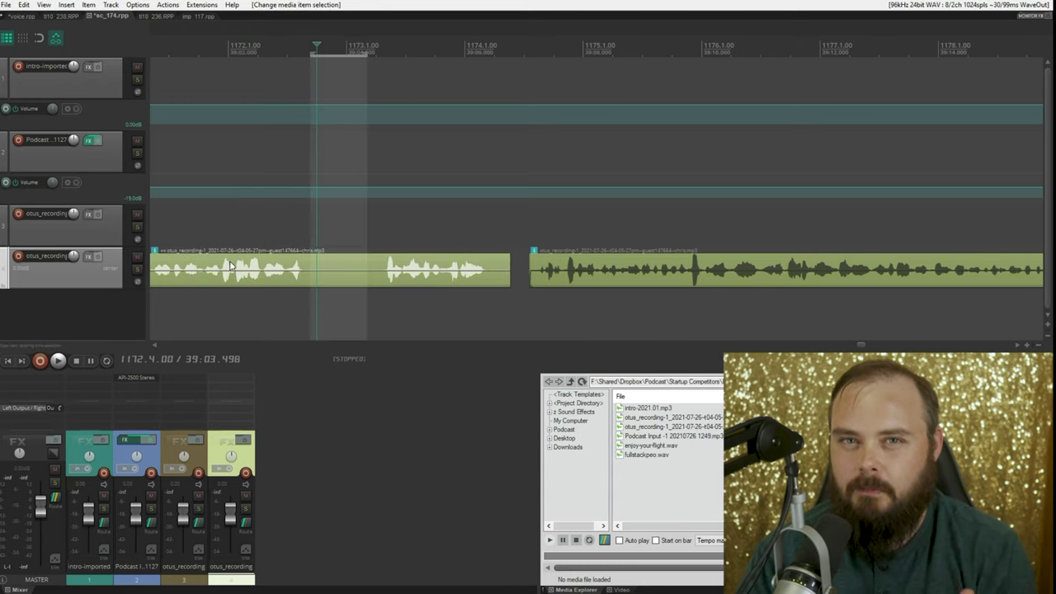
Step: Create a new custom action, filter for "set ripple off" and add "Set ripple editing off" as its first command
key(question)
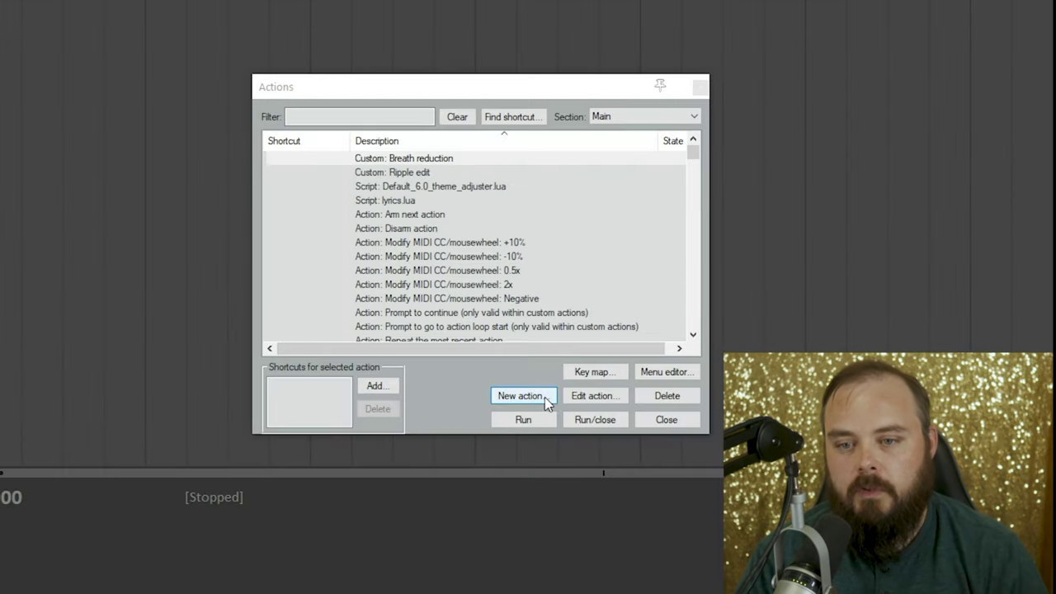
click(524, 301)
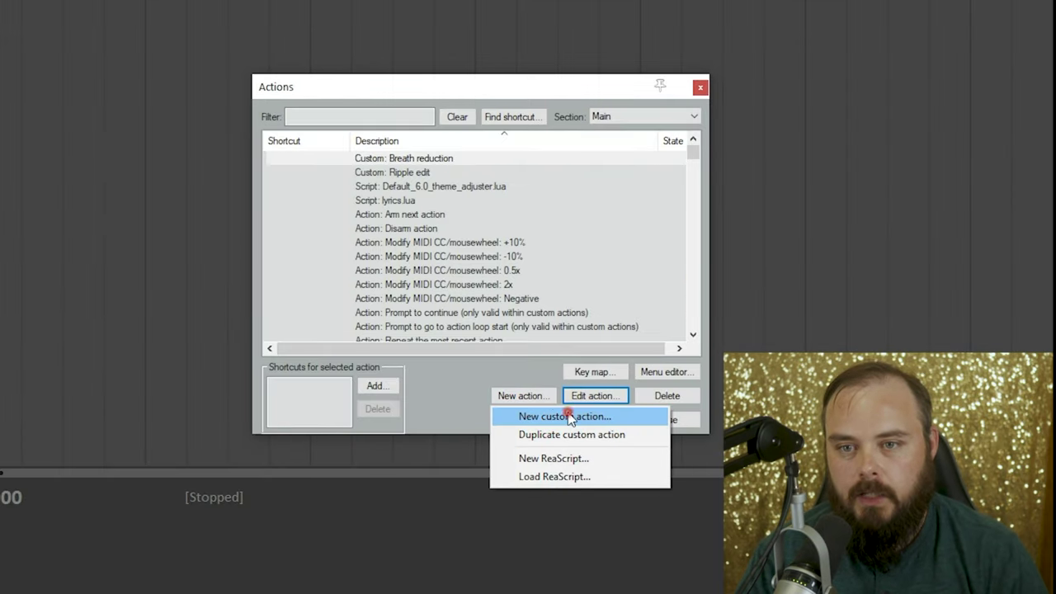
click(568, 415)
click(322, 135)
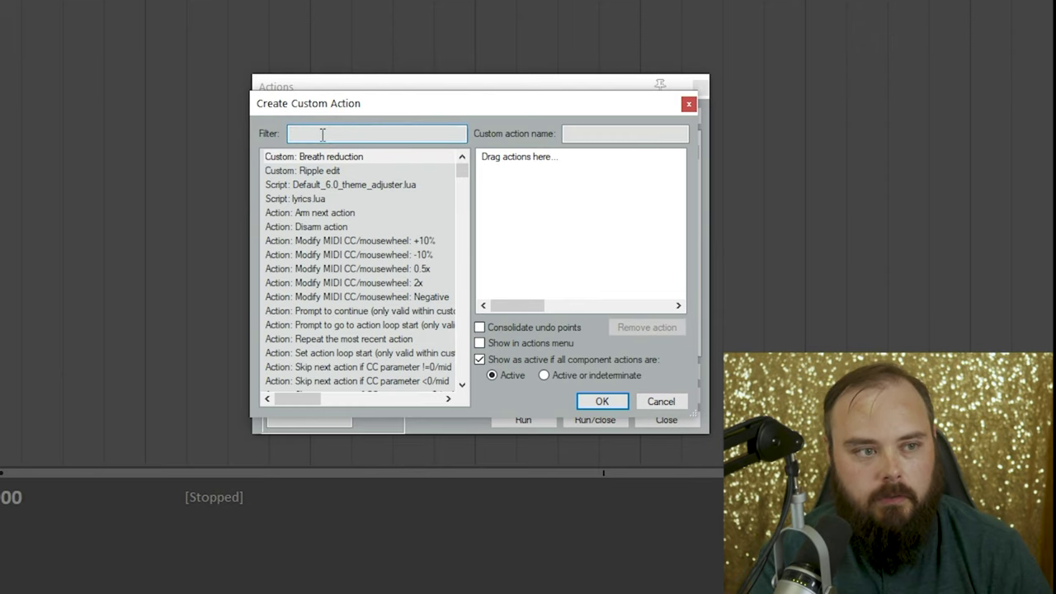
text(set ri)
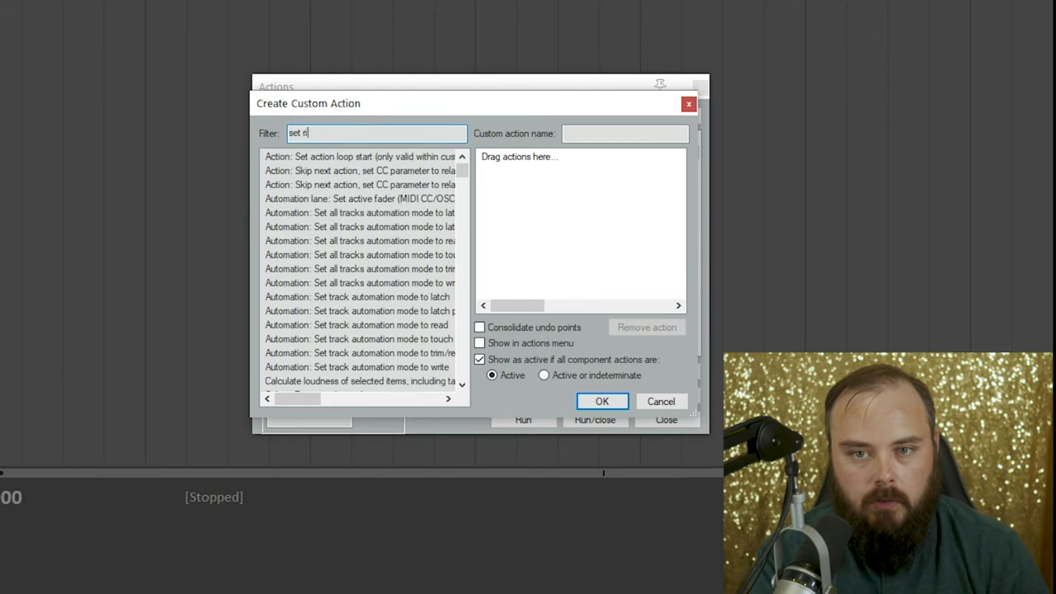
text(pple off)
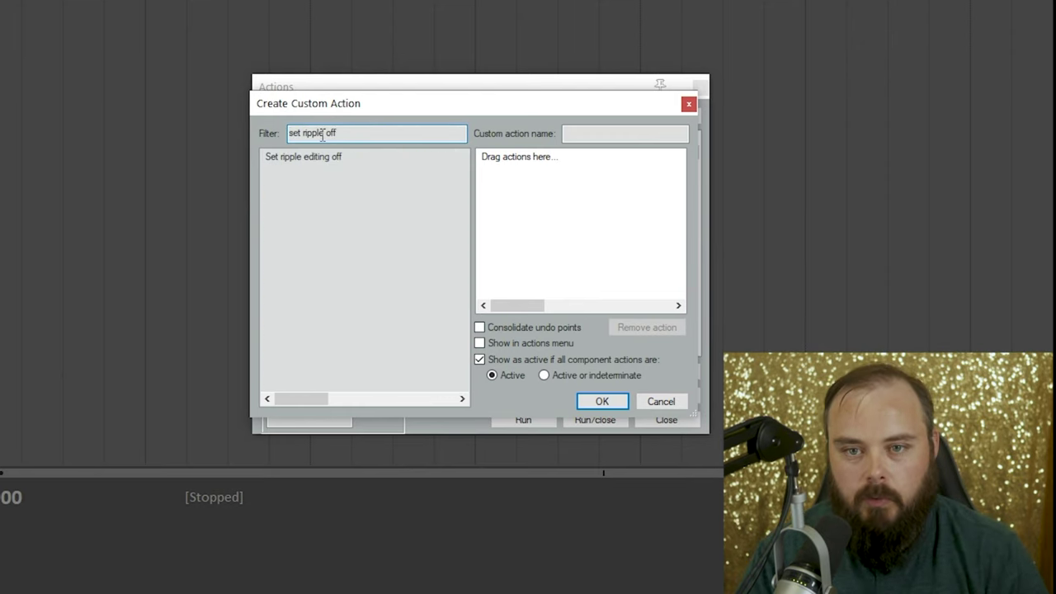
click(314, 153)
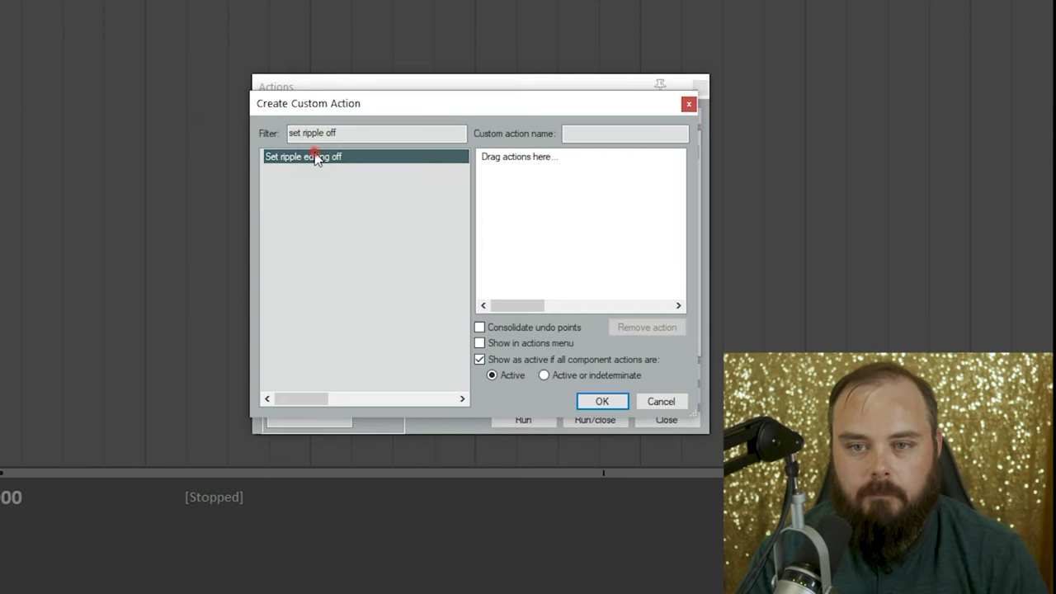
double_click(314, 157)
Step: Filter for "edit: cut it" and add the Cut items/tracks/envelope points command that works within the time selection, widening the dialog
click(334, 133)
text(edit )
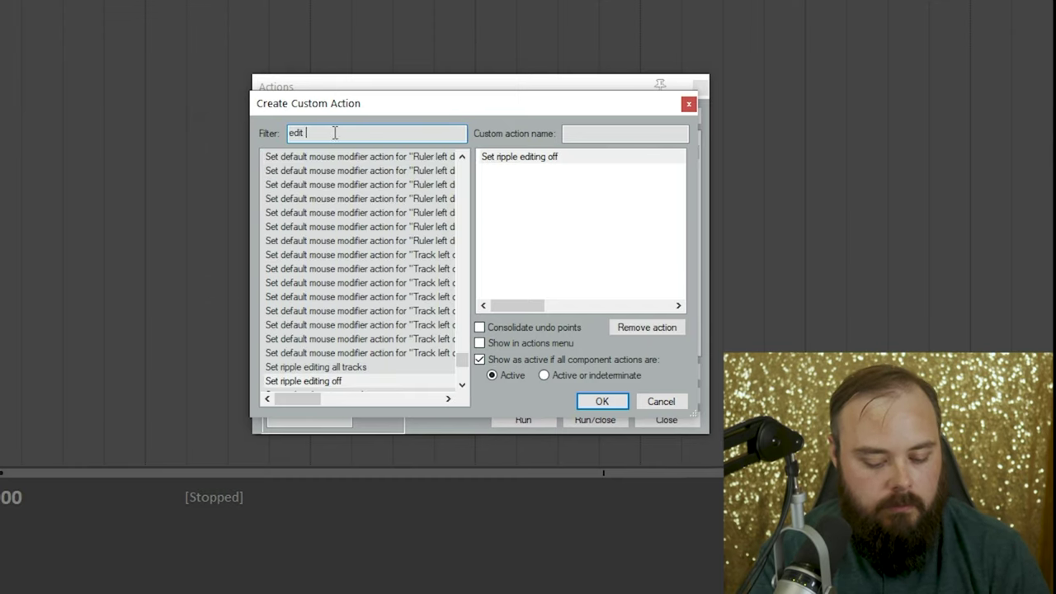
text(: cut it)
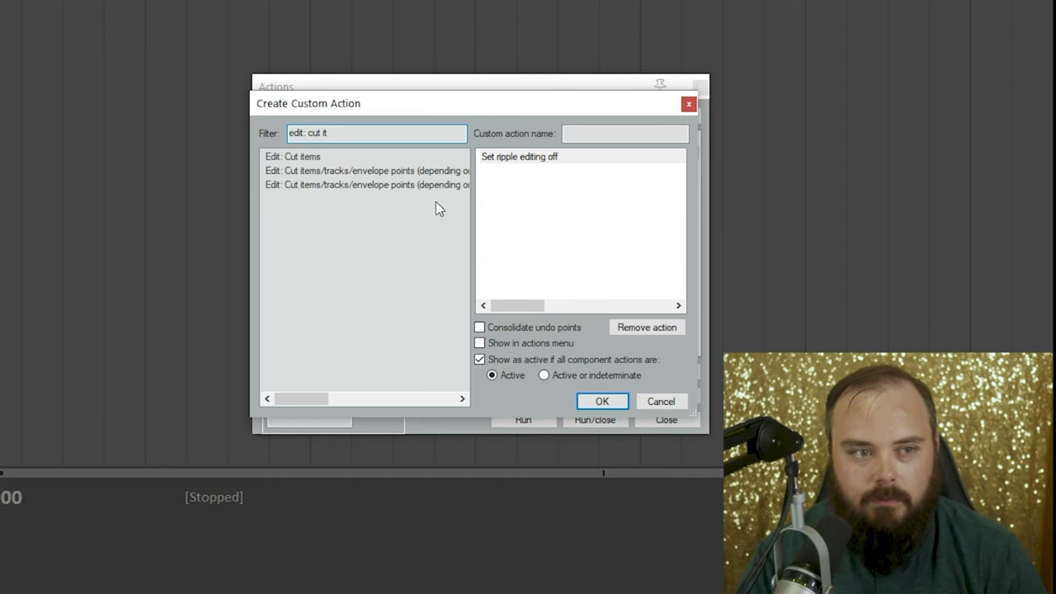
drag(697, 182, 1021, 182)
click(533, 185)
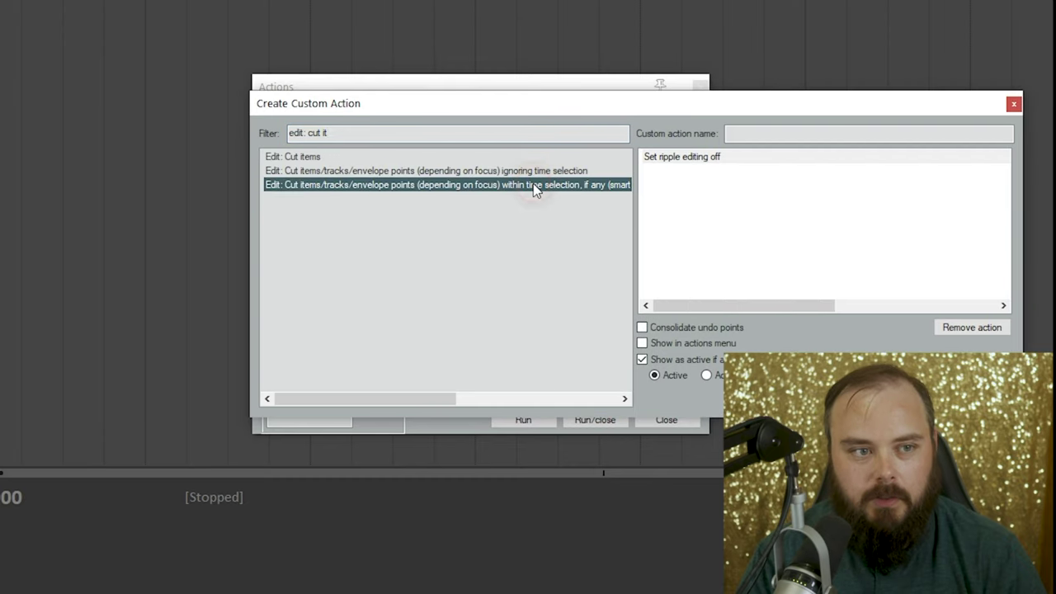
double_click(533, 184)
Step: Filter for "set ripple editing all" and add "Set ripple editing all tracks" to the custom action
click(391, 133)
text(d)
key(BackSpace)
text(set )
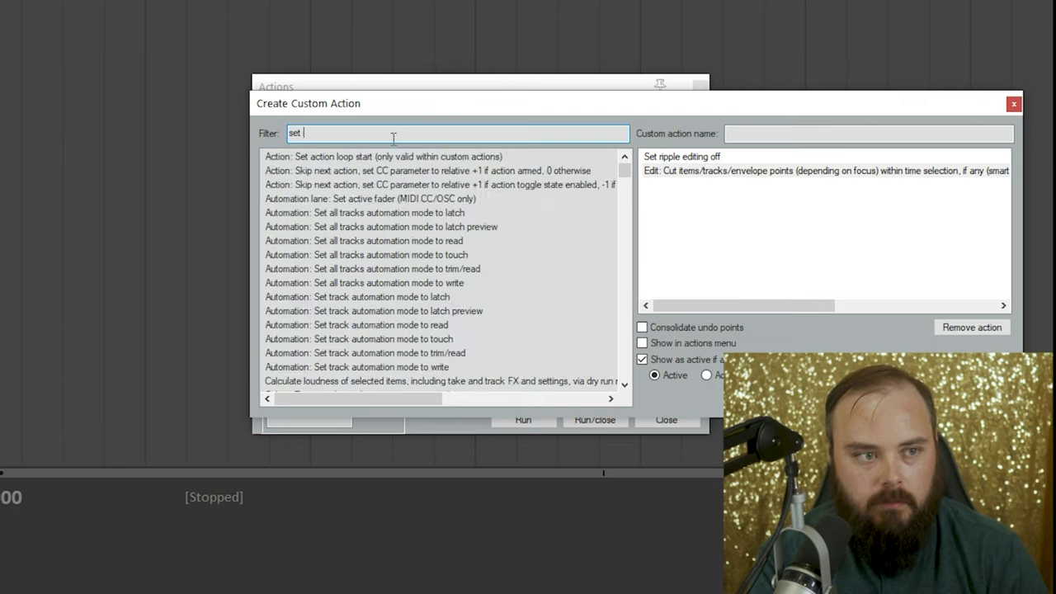
text(ripple edit)
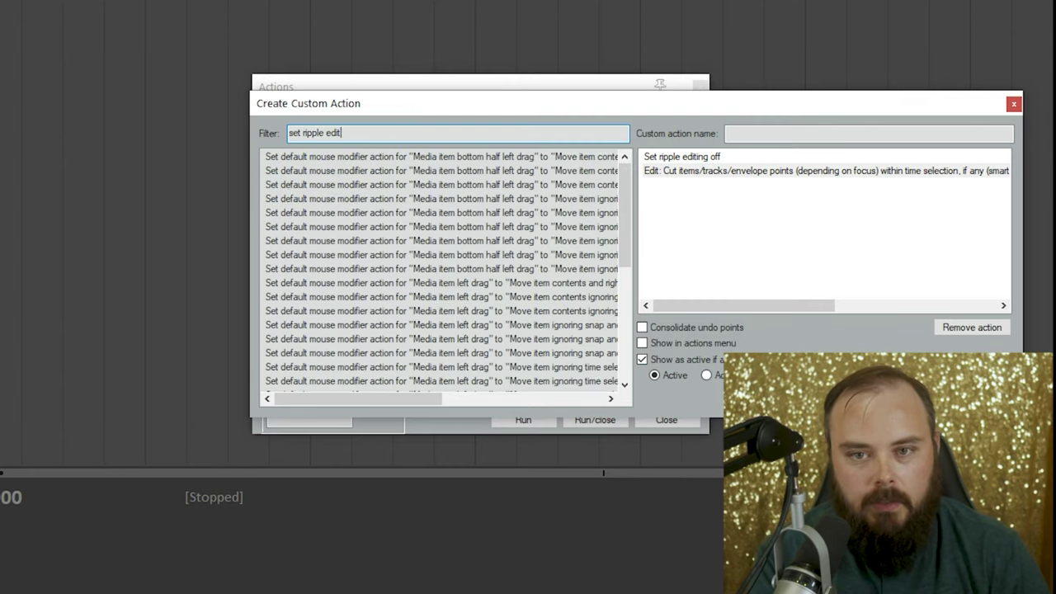
text(ing all)
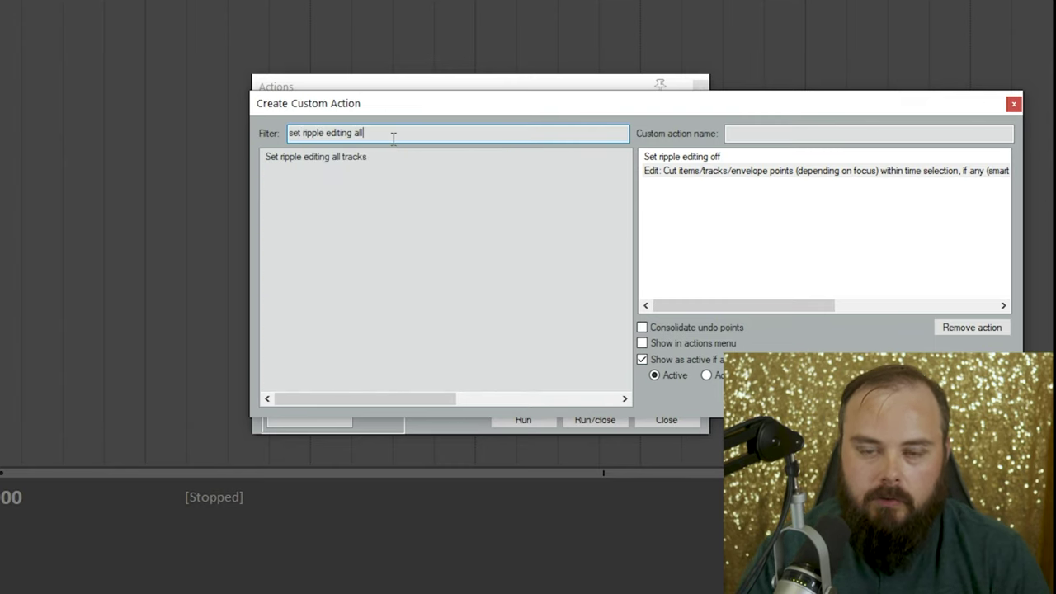
double_click(360, 155)
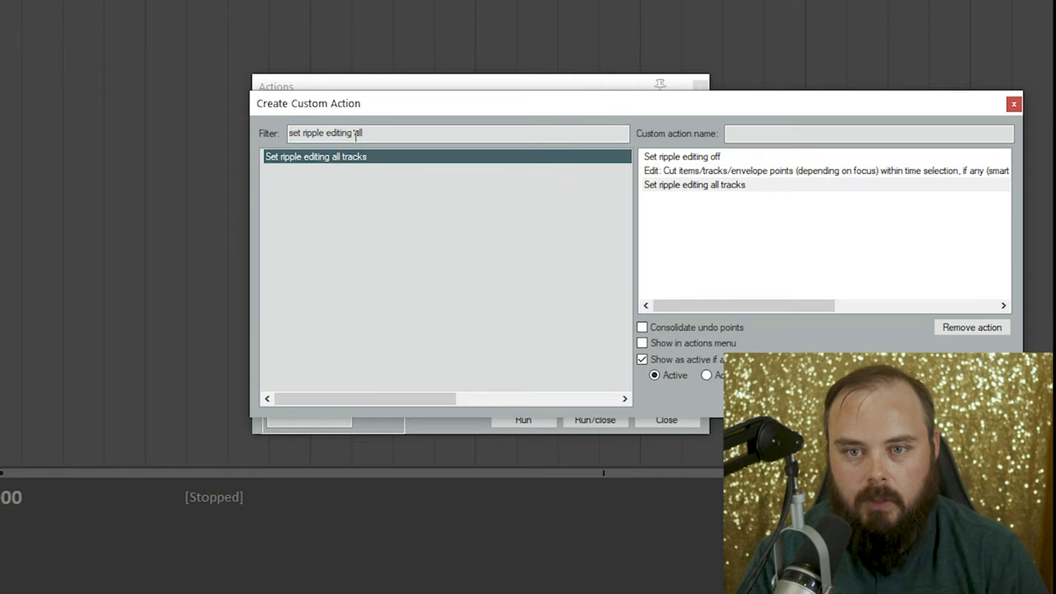
Step: Filter for "view: go to" and add "View: Go to play cursor/position" to the custom action
click(360, 133)
key(ctrl+a)
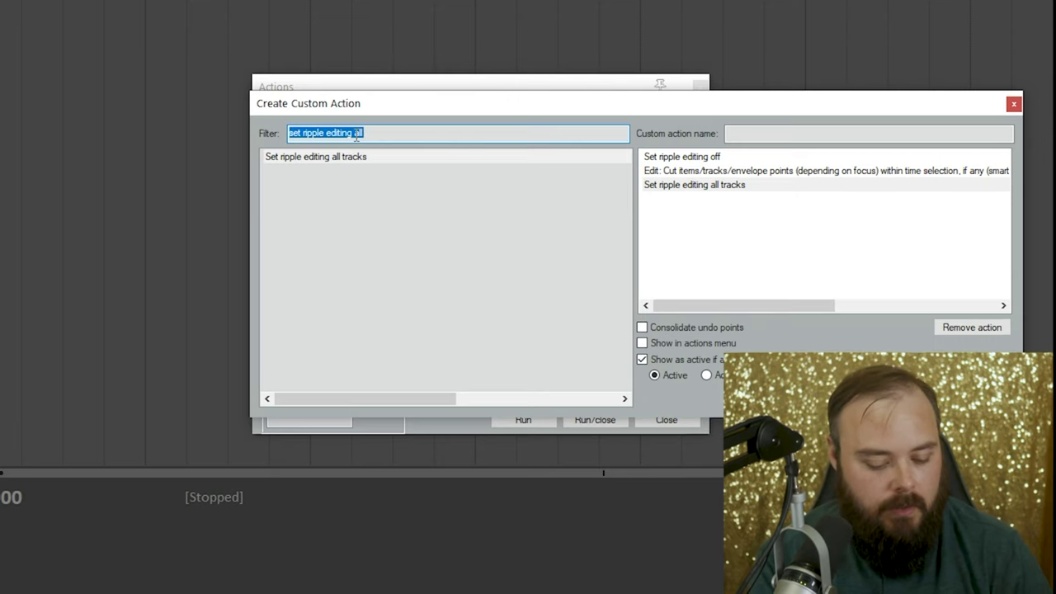
text(view: go to)
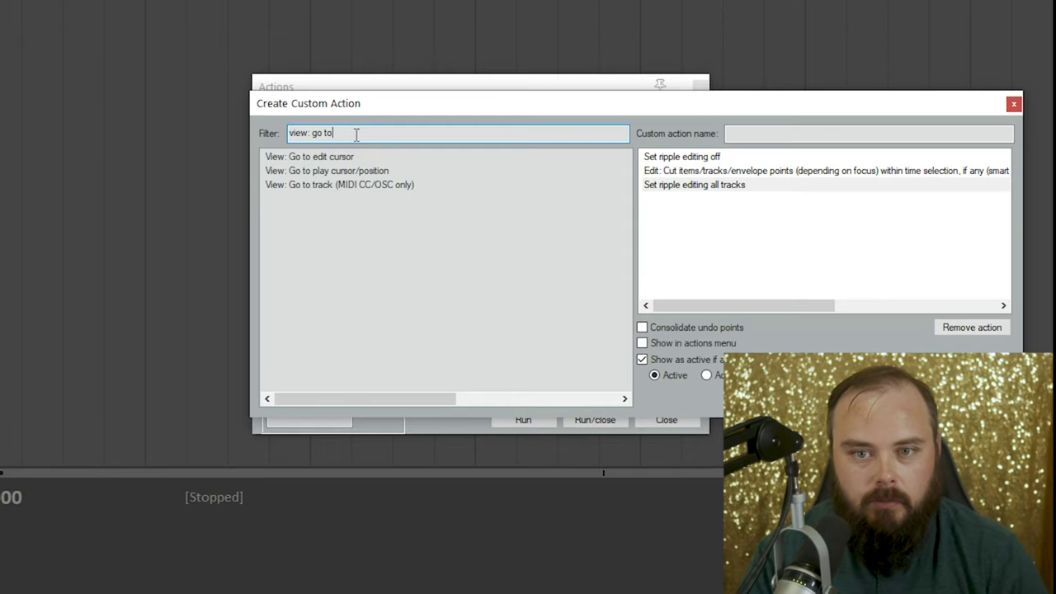
double_click(330, 170)
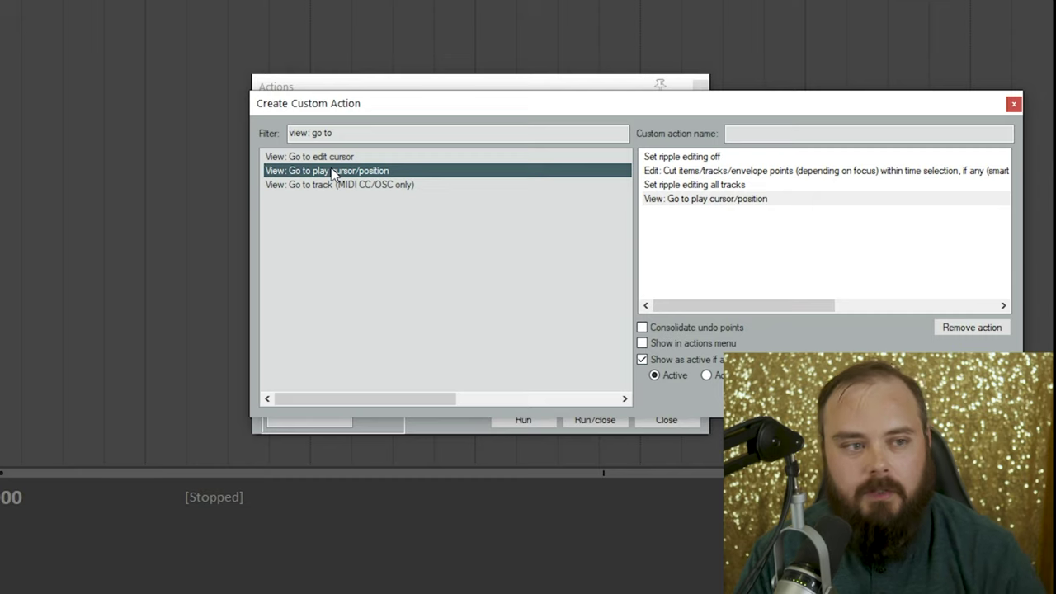
Step: Filter for "item: unselect" and add "Item: Unselect all items" to the custom action
click(318, 137)
key(ctrl+a)
text(it)
text(em: unselect)
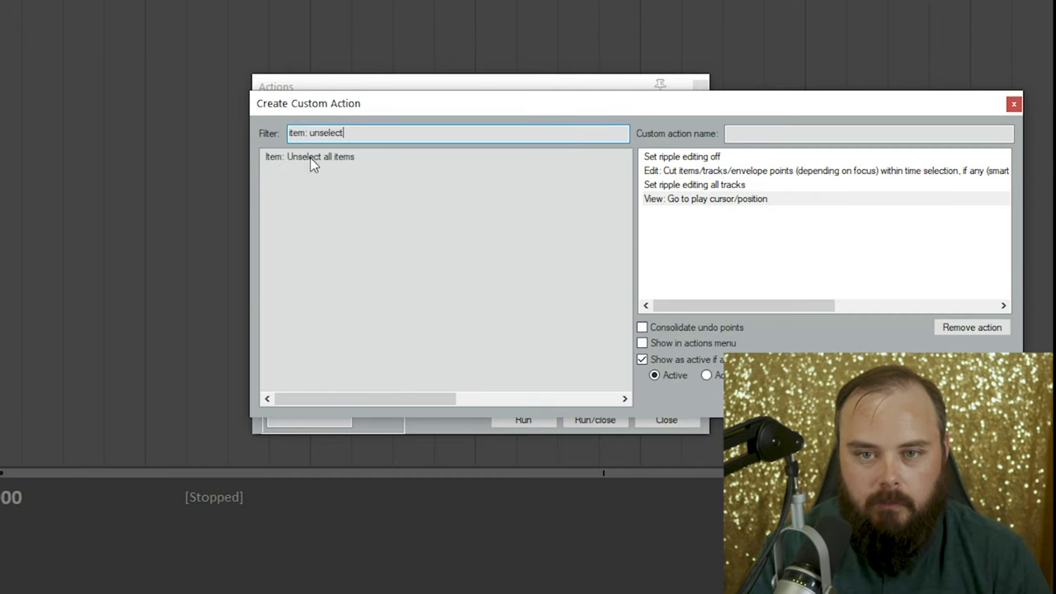
double_click(311, 157)
Step: Filter for "time selection: re" and add "Time selection: Remove time selection" to the custom action
click(347, 134)
key(ctrl+a)
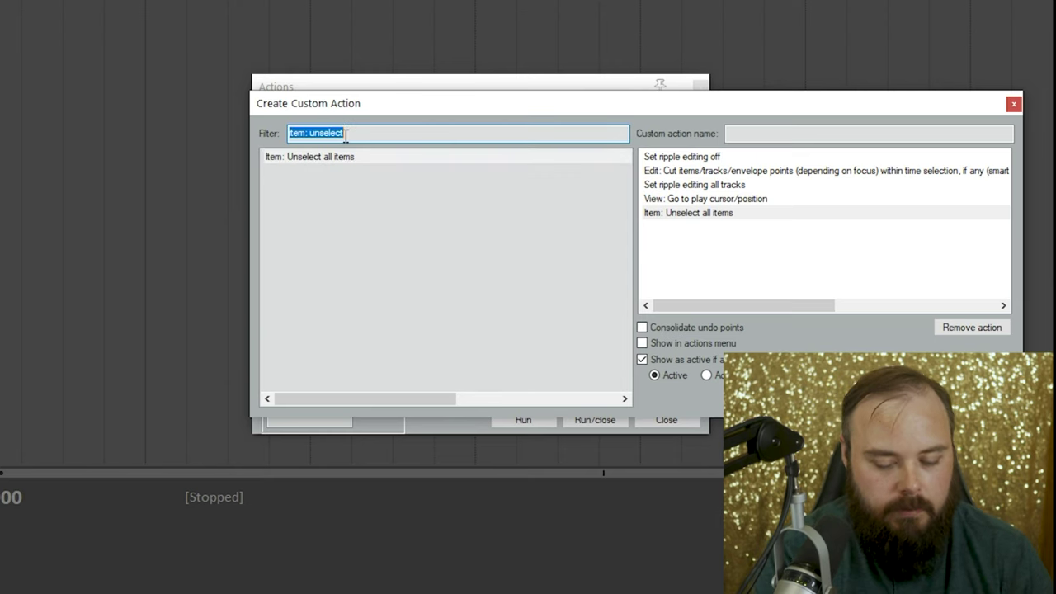
text(time selection)
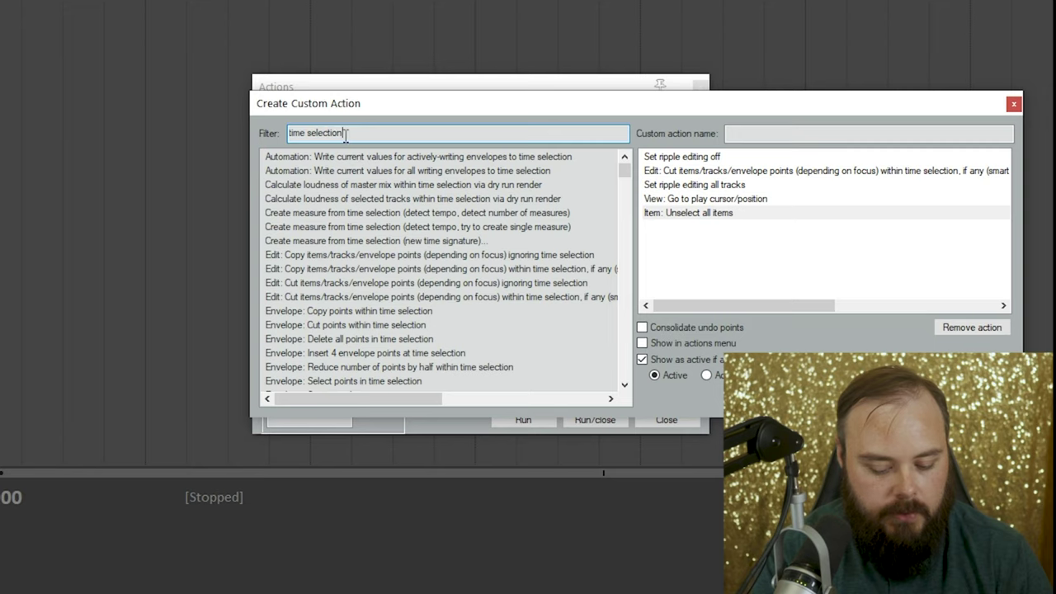
text(: re)
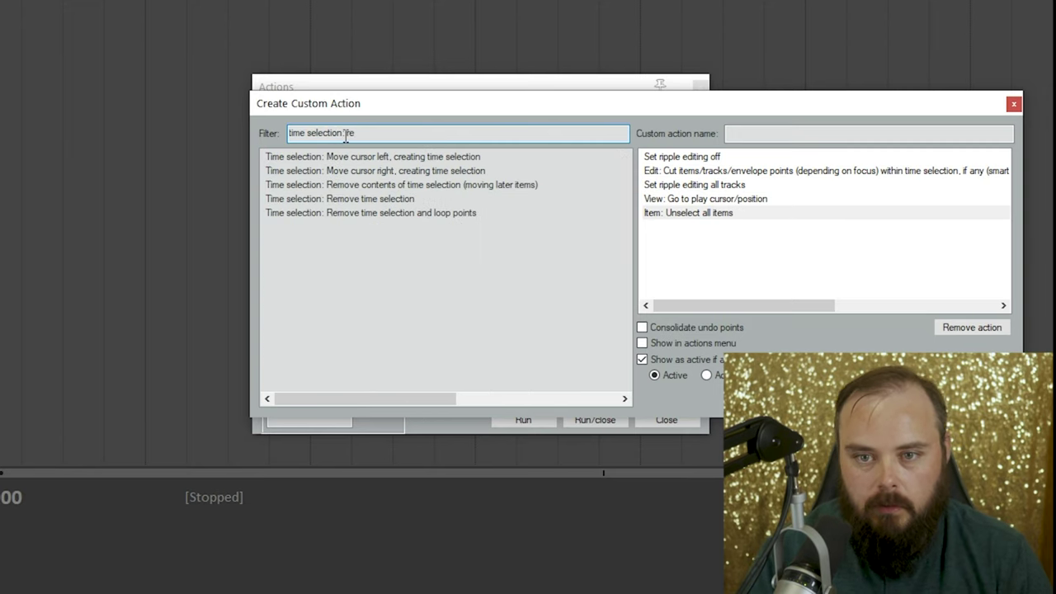
double_click(343, 199)
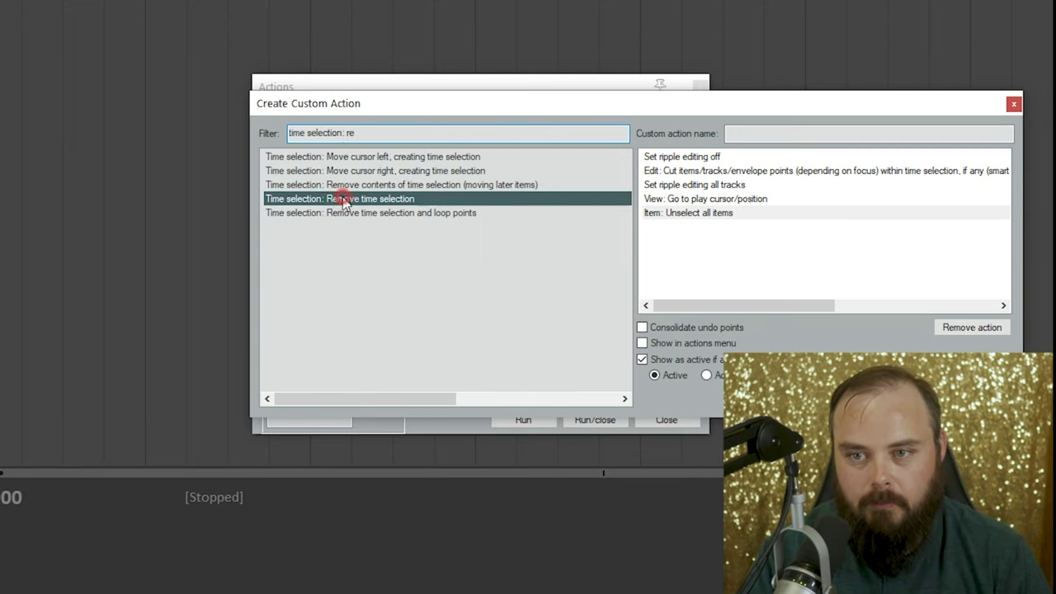
Step: Enable Consolidate undo points, name the custom action "Smart cut" and save it
click(642, 327)
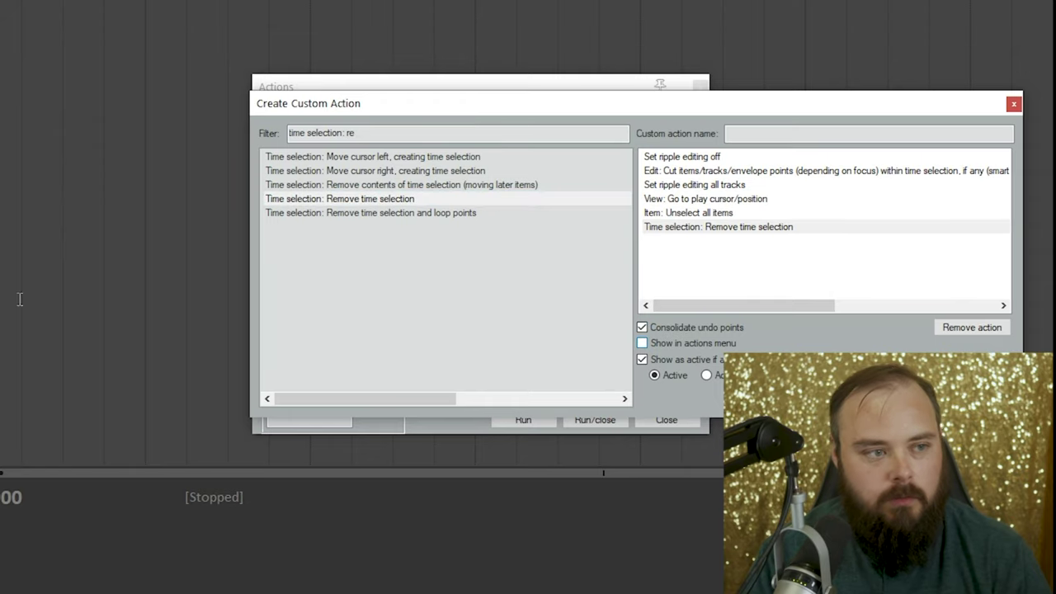
click(813, 135)
text(Smart cut)
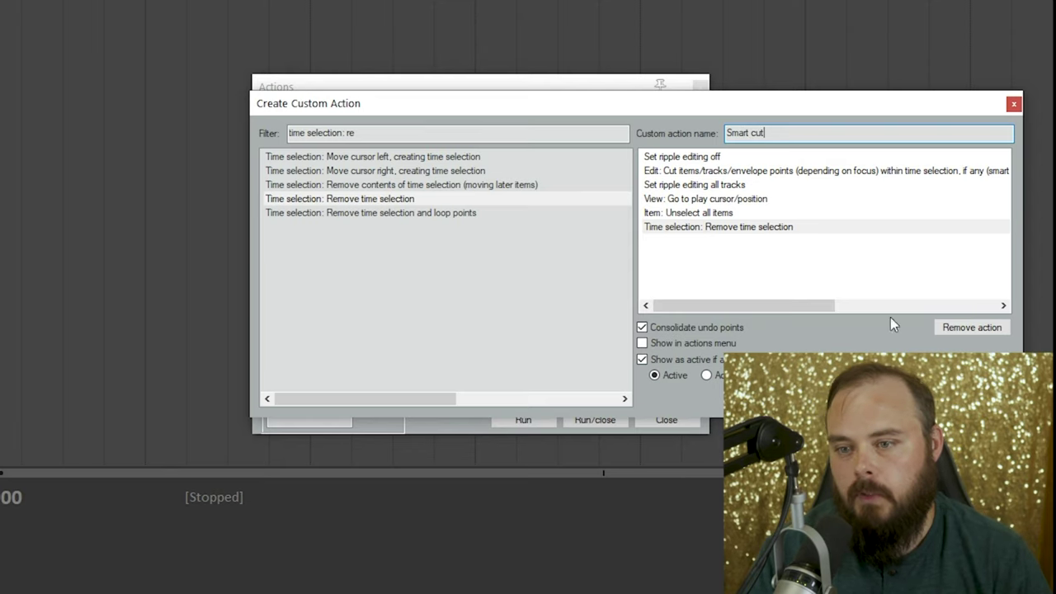
key(Return)
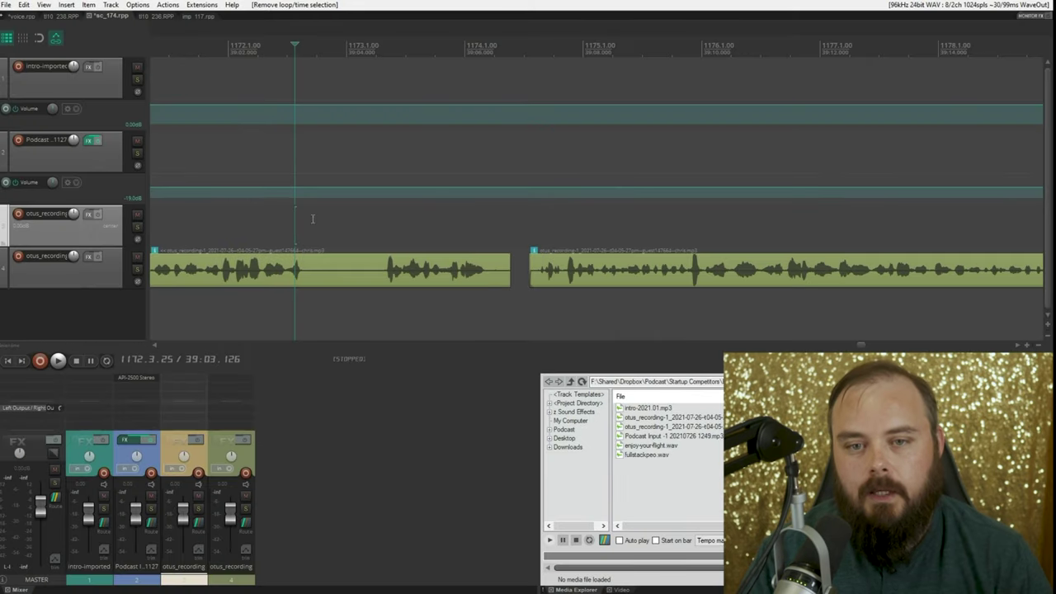
Step: Try the two-track smart cut on the silent pause in the first track 4 clip, then undo the cut
drag(312, 198, 376, 295)
click(360, 282)
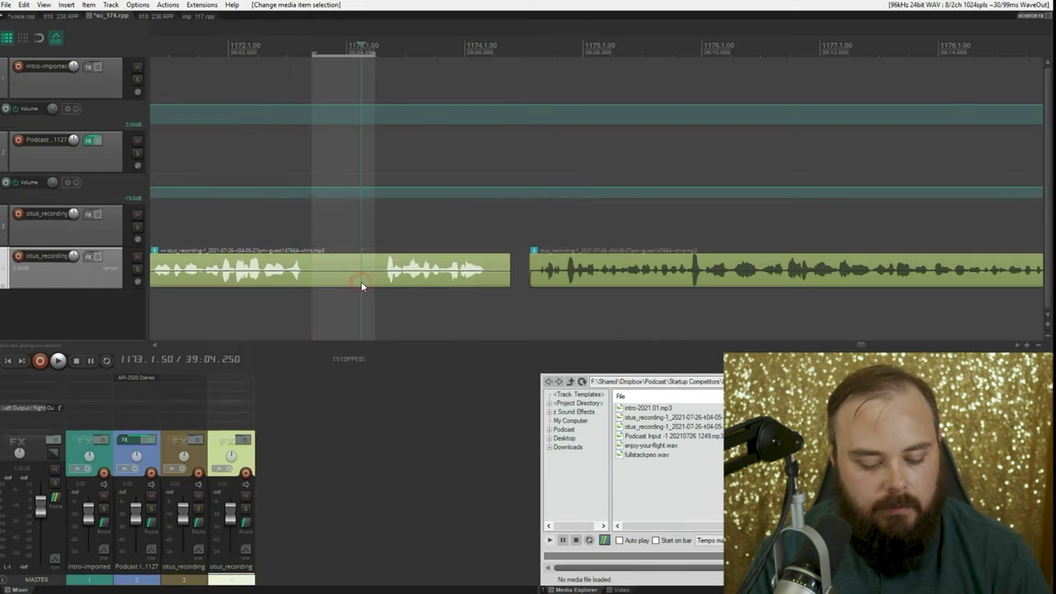
key(Delete)
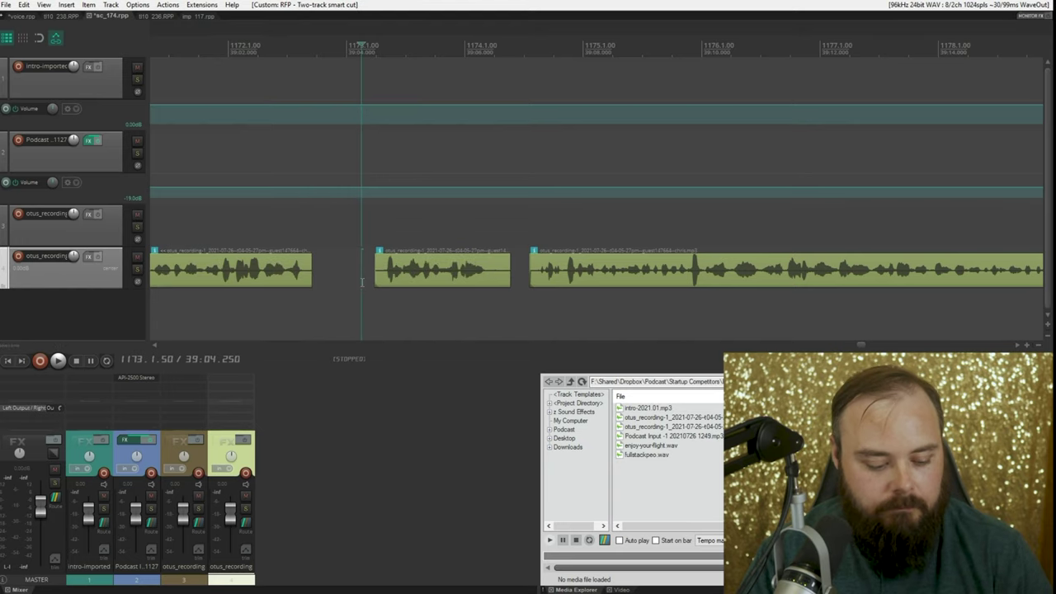
key(ctrl+z)
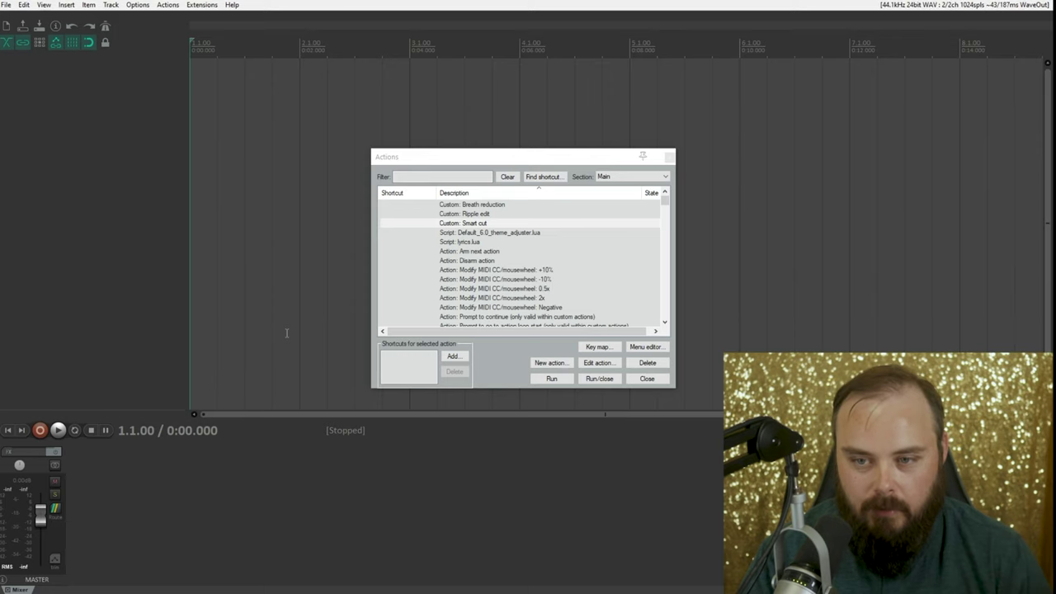
Step: Close the Actions window and open the mouse modifier preferences for the Arrange view context with right drag
key(Escape)
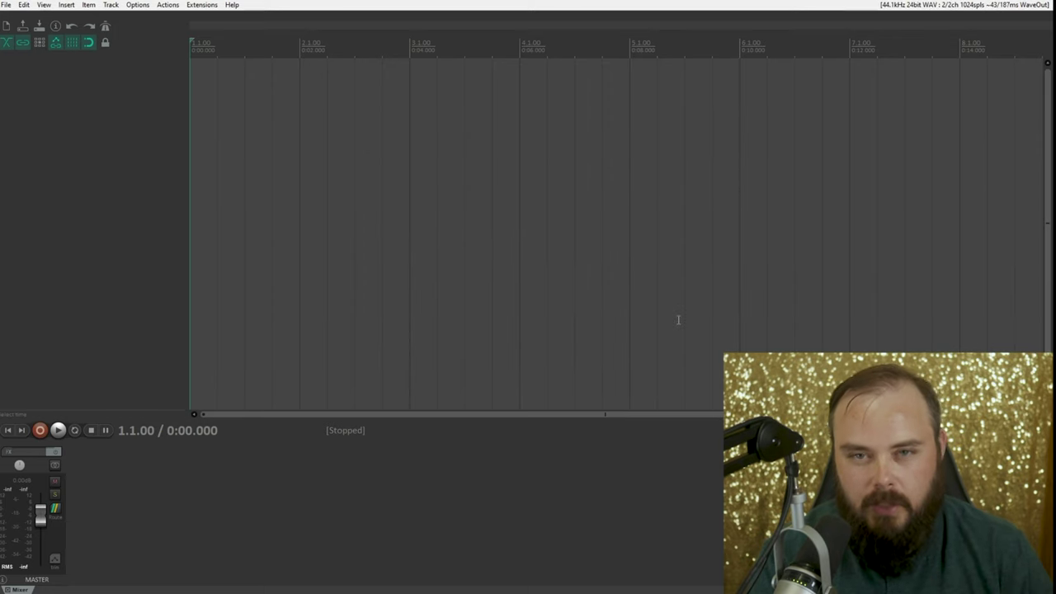
key(ctrl+p)
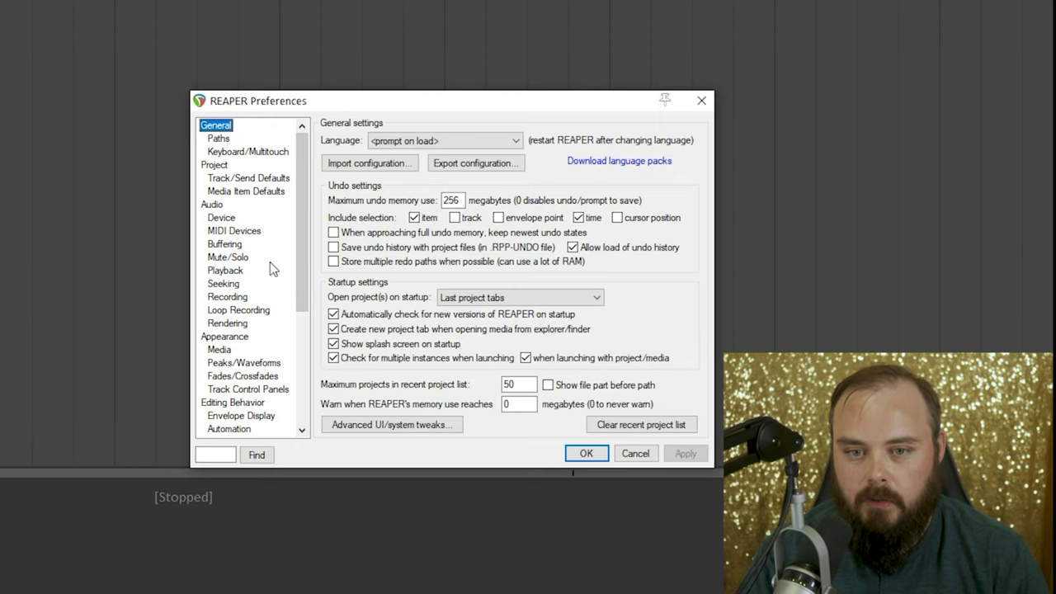
scroll(269, 262, down, 3)
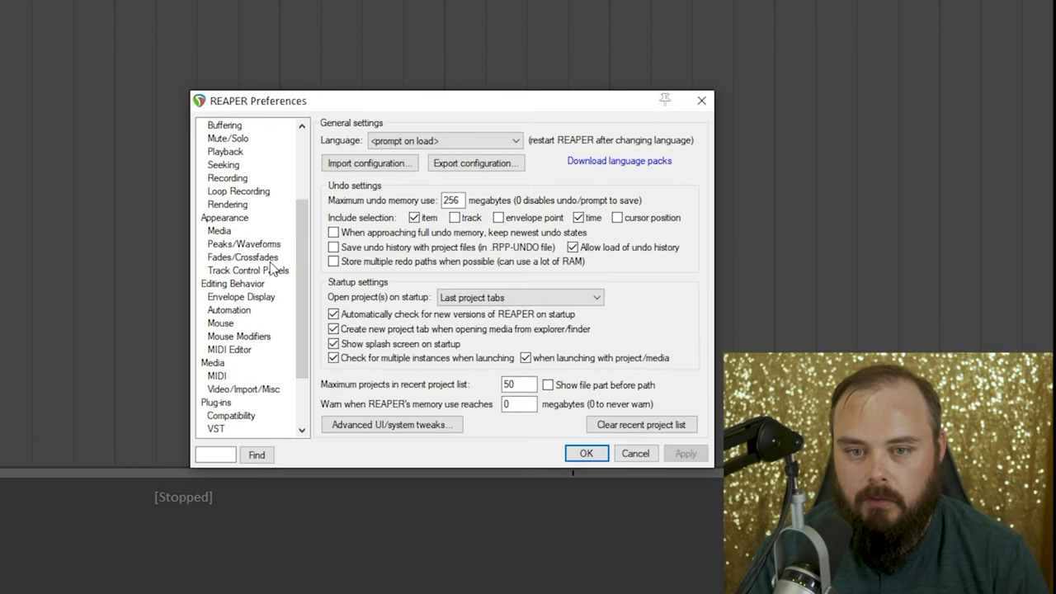
click(248, 337)
click(448, 148)
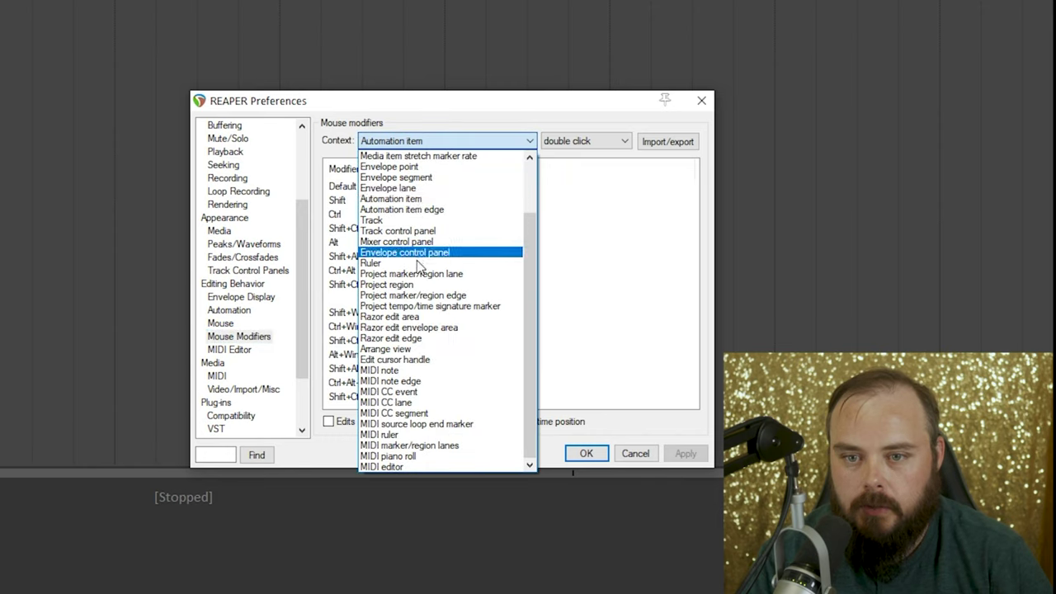
click(400, 349)
click(583, 141)
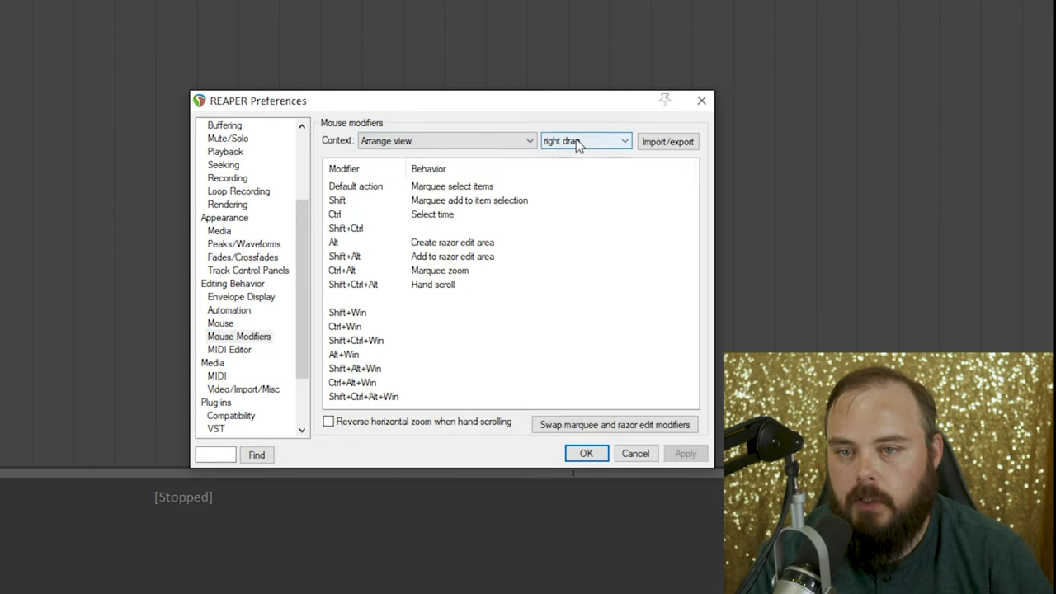
click(577, 142)
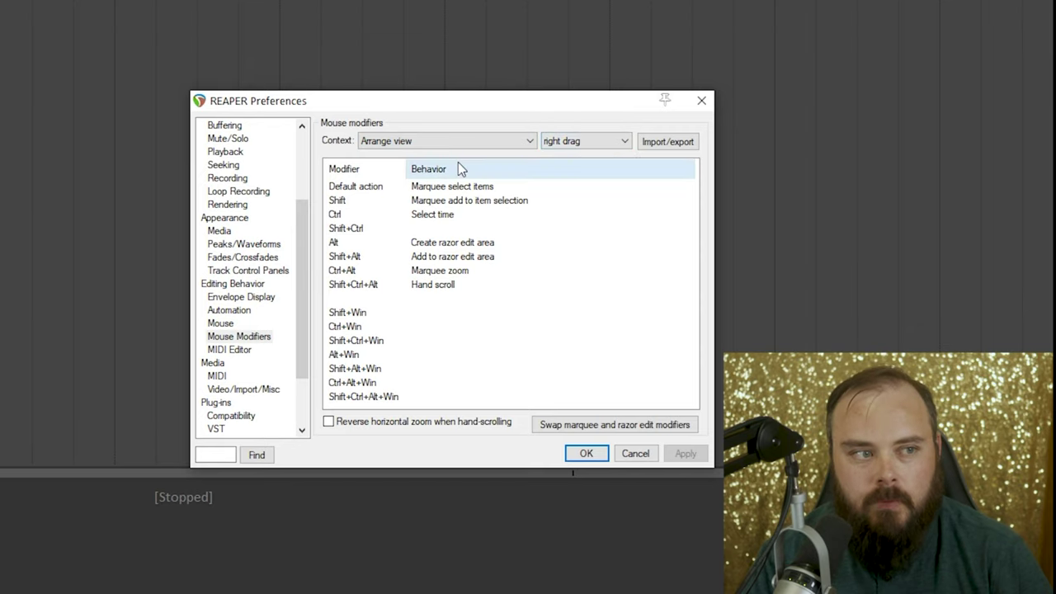
Step: Set the default action to marquee select items with Set time selection, and confirm the preferences
double_click(429, 189)
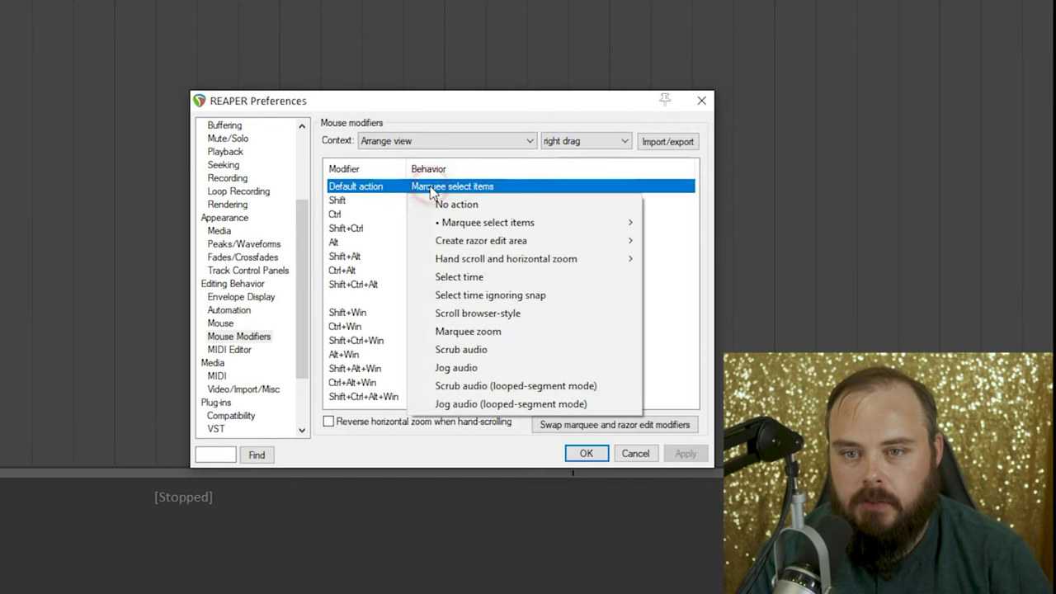
mouse_move(442, 221)
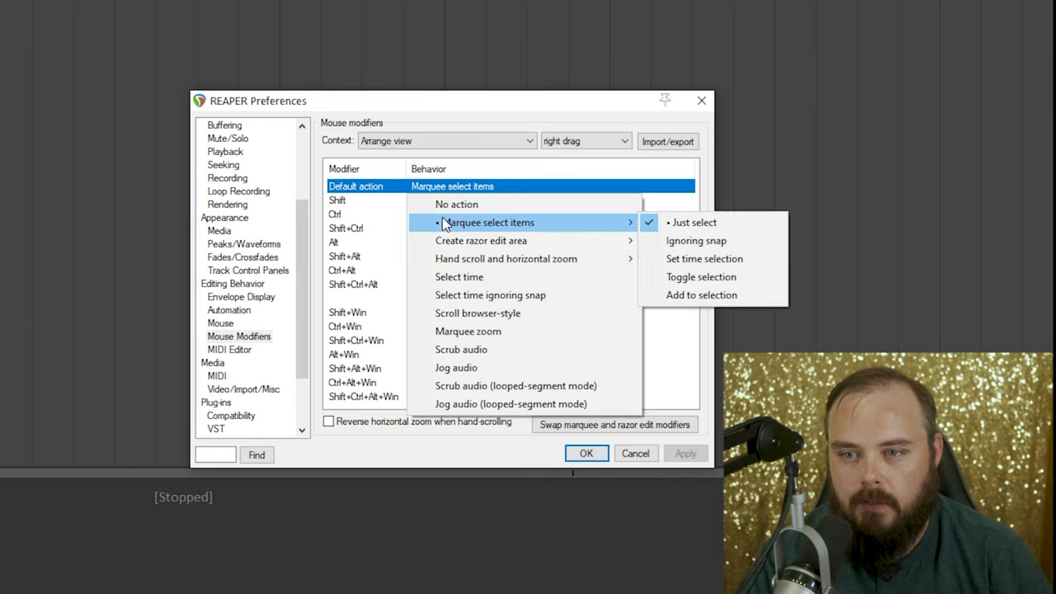
click(685, 258)
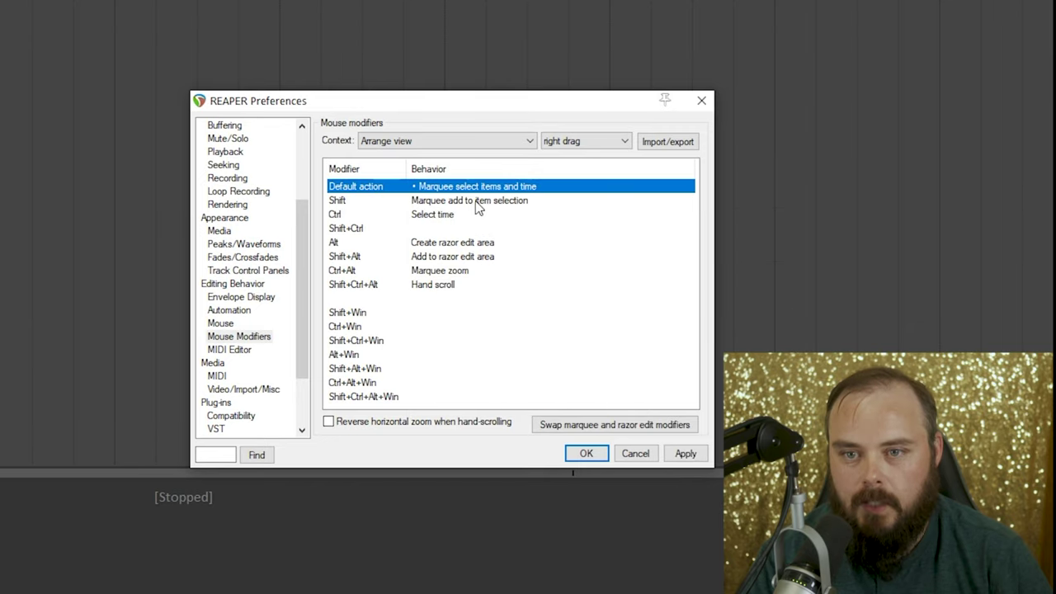
click(587, 455)
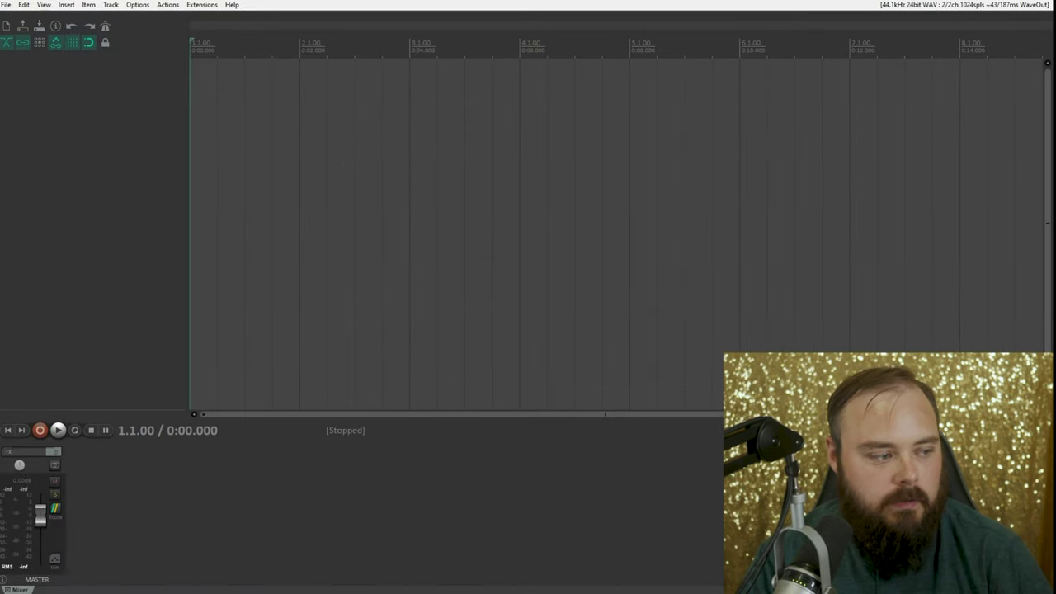
Step: Marquee-select across the two neighbouring track 4 clips together with their time range, and clear the selection
drag(452, 154, 743, 326)
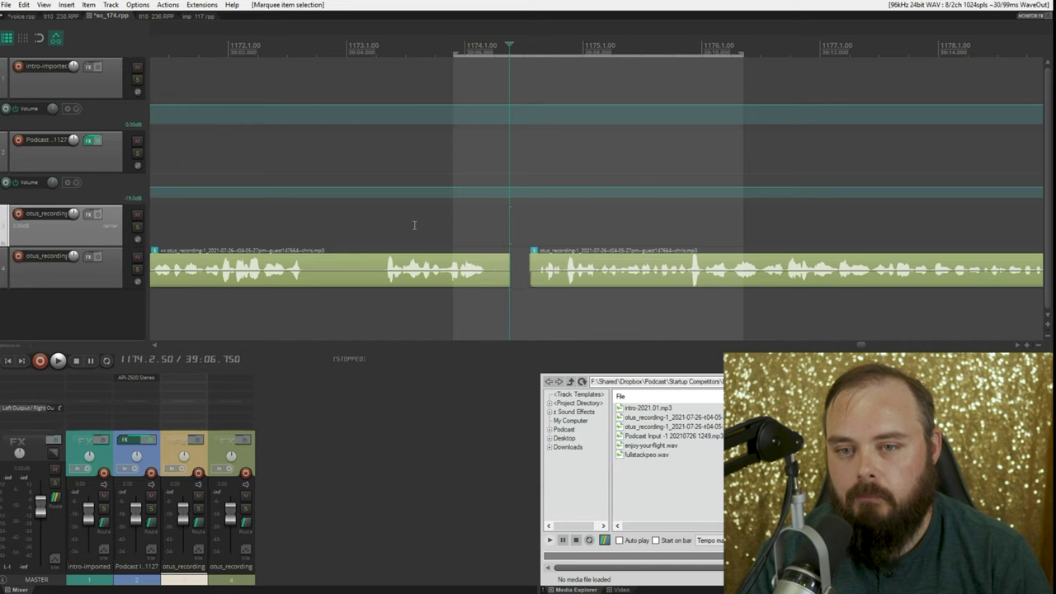
scroll(555, 235, down, 6)
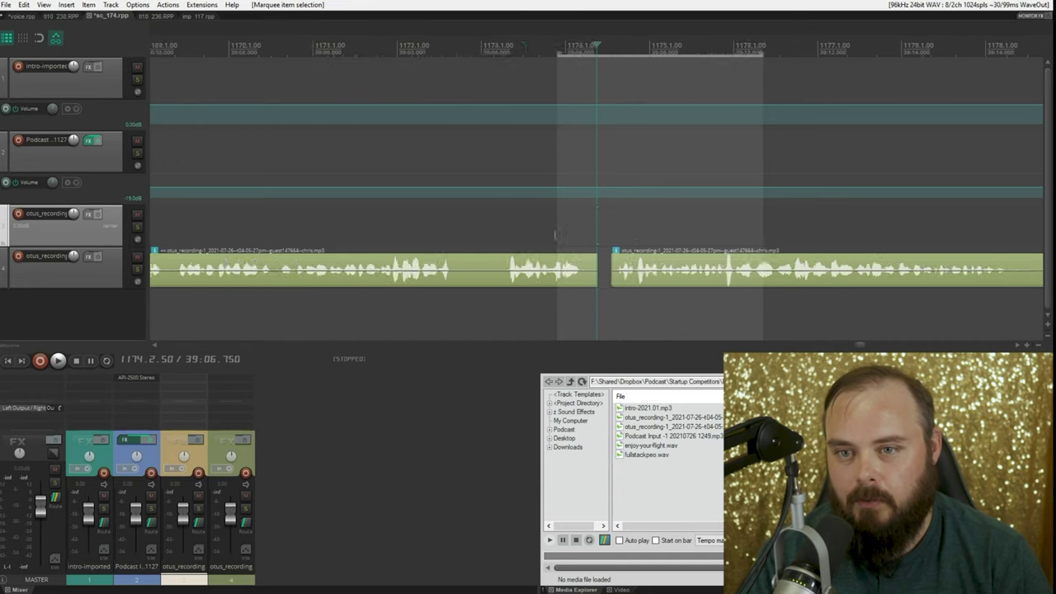
click(420, 178)
Step: Marquee-select the end of the track 3 clip and the start of the following track 4 clip, and smart-cut that range
scroll(420, 178, up, 5)
click(589, 268)
drag(650, 170, 812, 330)
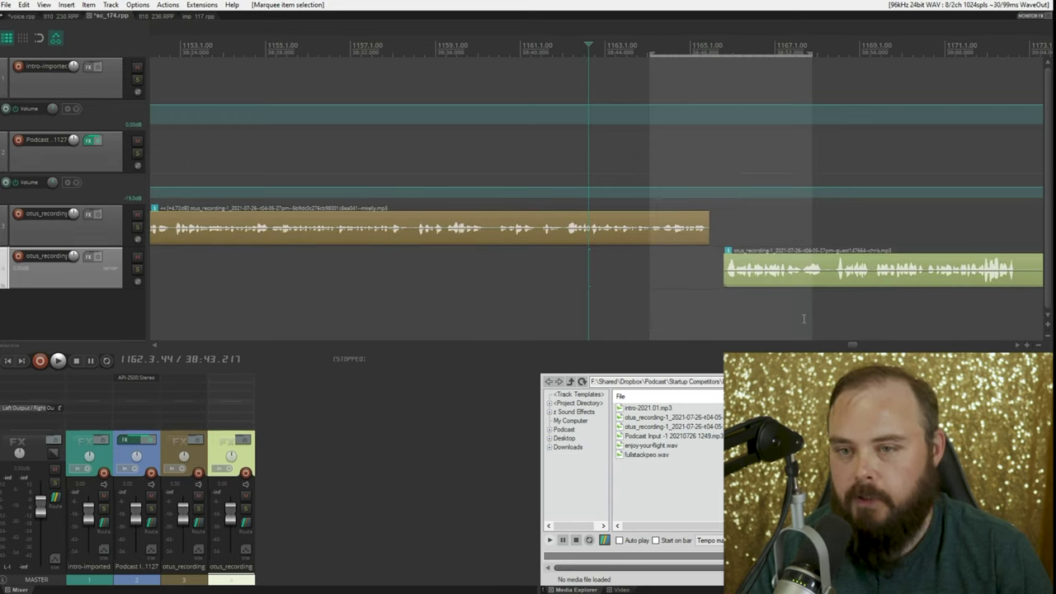
key(ctrl+x)
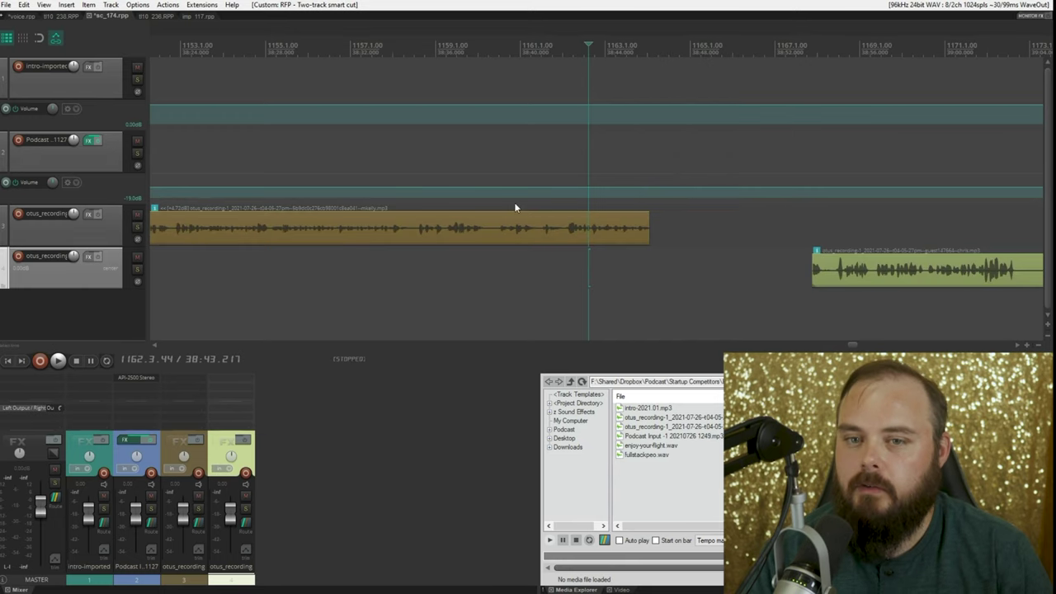
Step: Try marquee selections on the track 3 clip, smart-cut a short section near its beginning, and undo the cut
drag(381, 143, 642, 280)
click(451, 225)
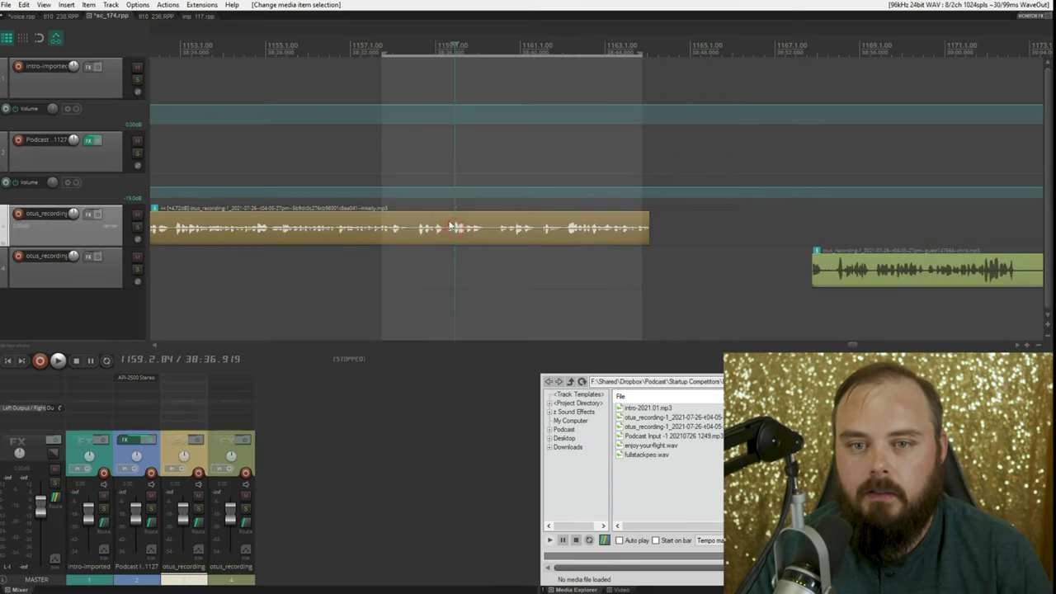
click(236, 151)
drag(238, 153, 344, 259)
key(ctrl+x)
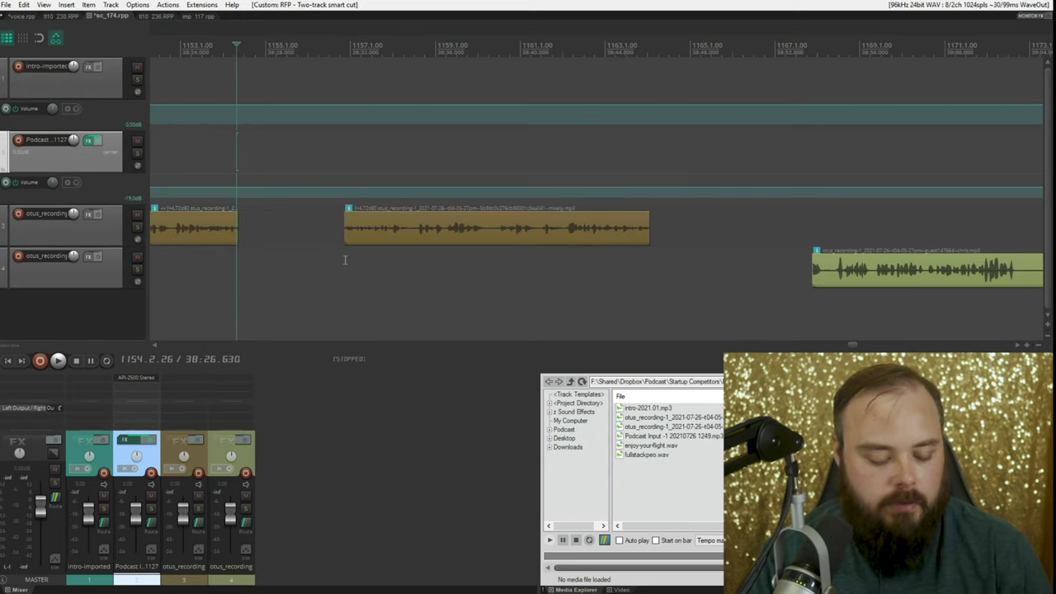
key(ctrl+z)
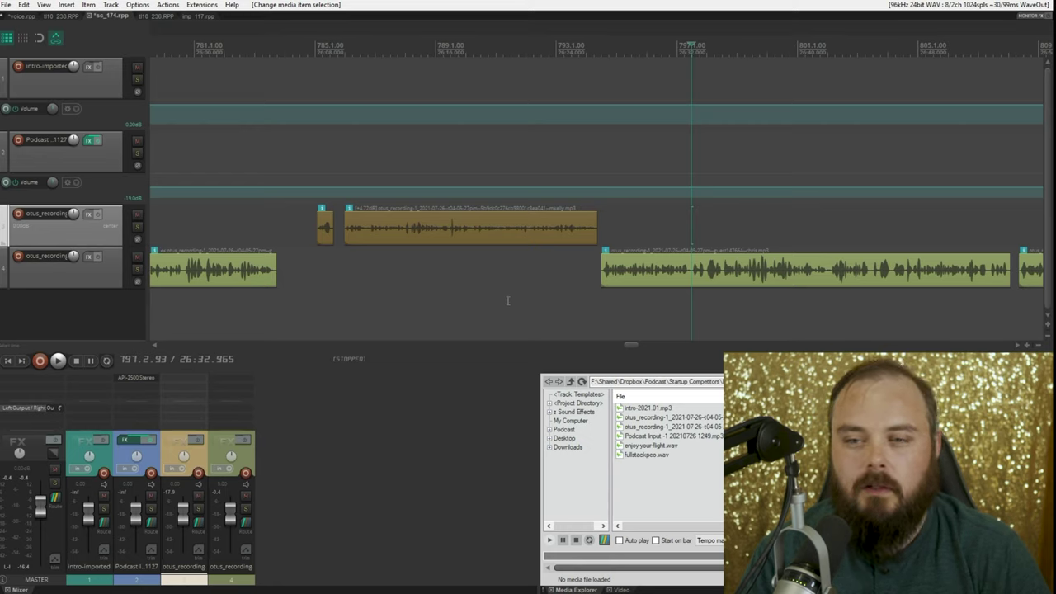
Step: Mark the opening of the long track 4 clip as a time selection, mark it again from end to start, and clear it
drag(603, 294, 673, 296)
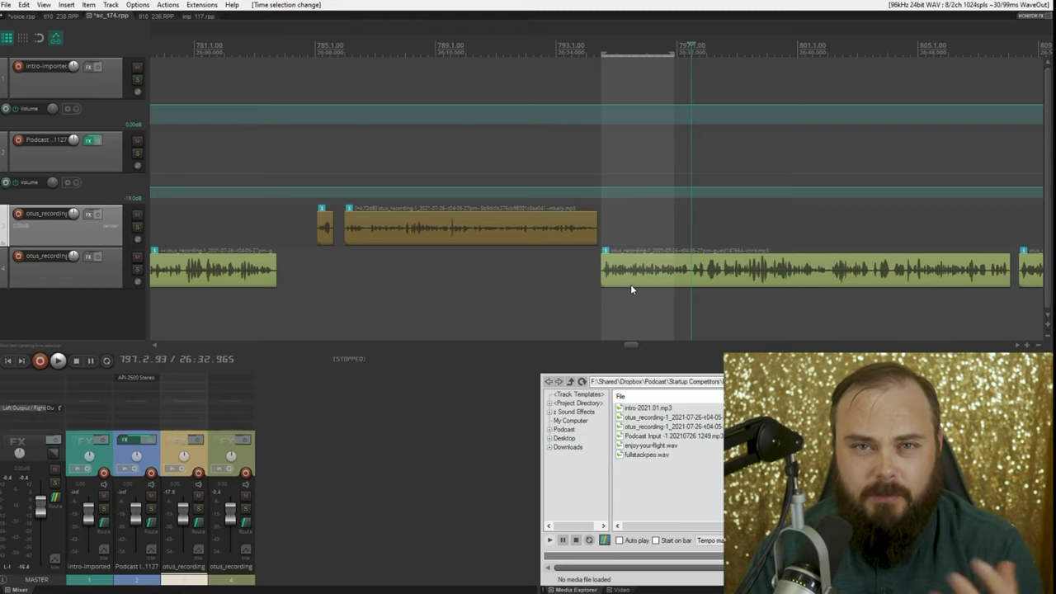
click(665, 318)
click(692, 296)
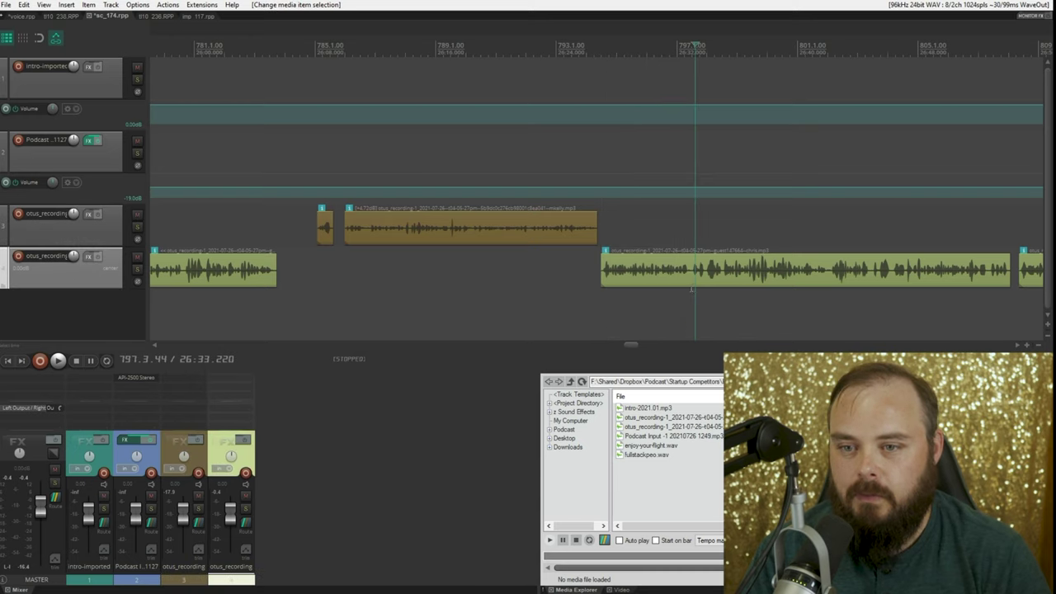
drag(691, 289, 604, 284)
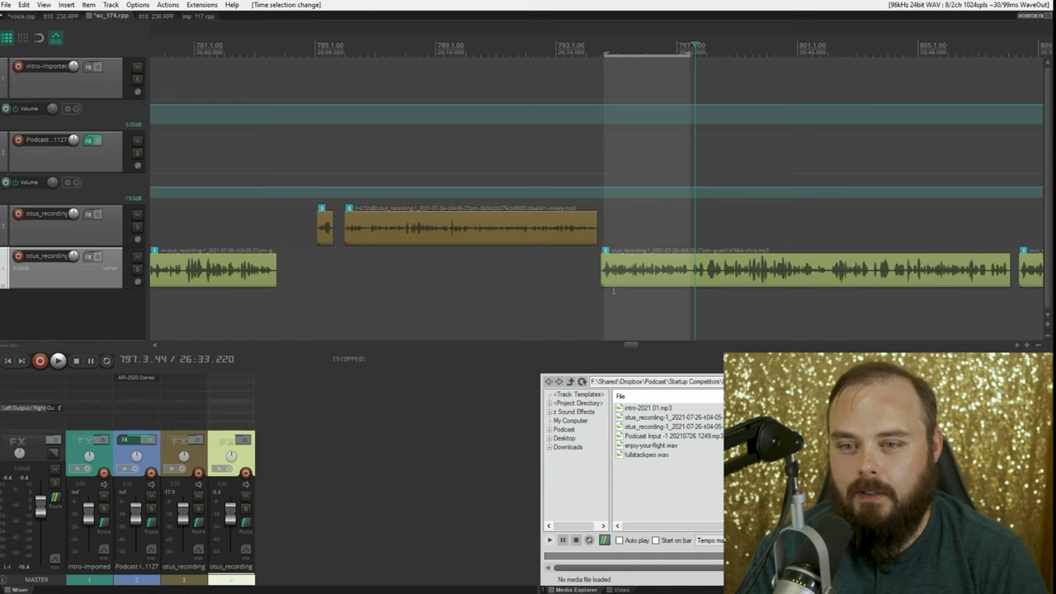
key(Escape)
Step: Place the edit cursor in a pause of the long track 4 clip, try the Adobe style edit to remove its opening, and undo it
scroll(691, 276, up, 6)
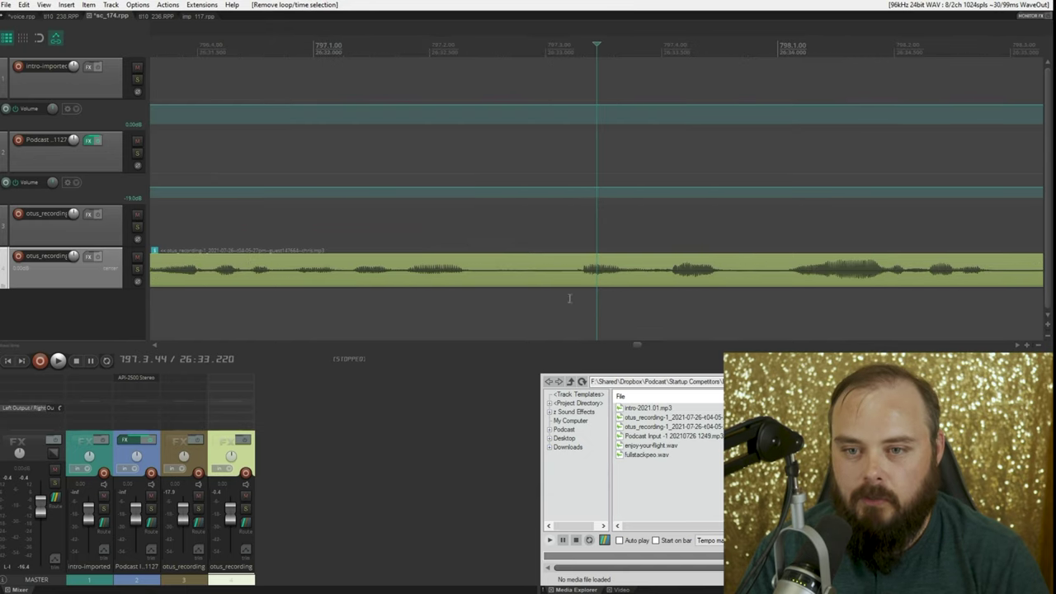
click(560, 273)
scroll(559, 273, down, 2)
scroll(559, 273, down, 3)
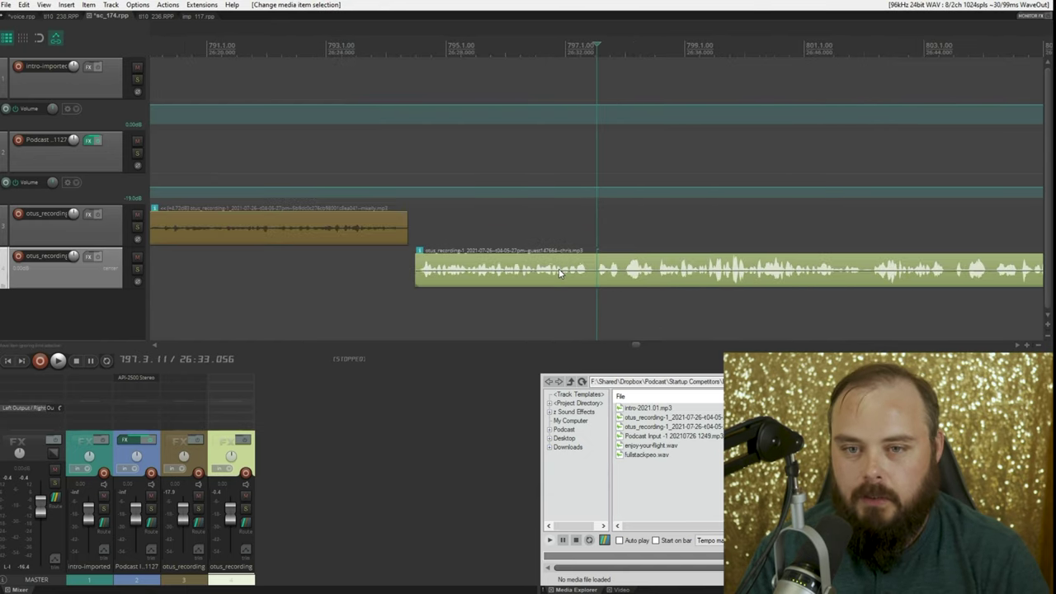
key(q)
key(space)
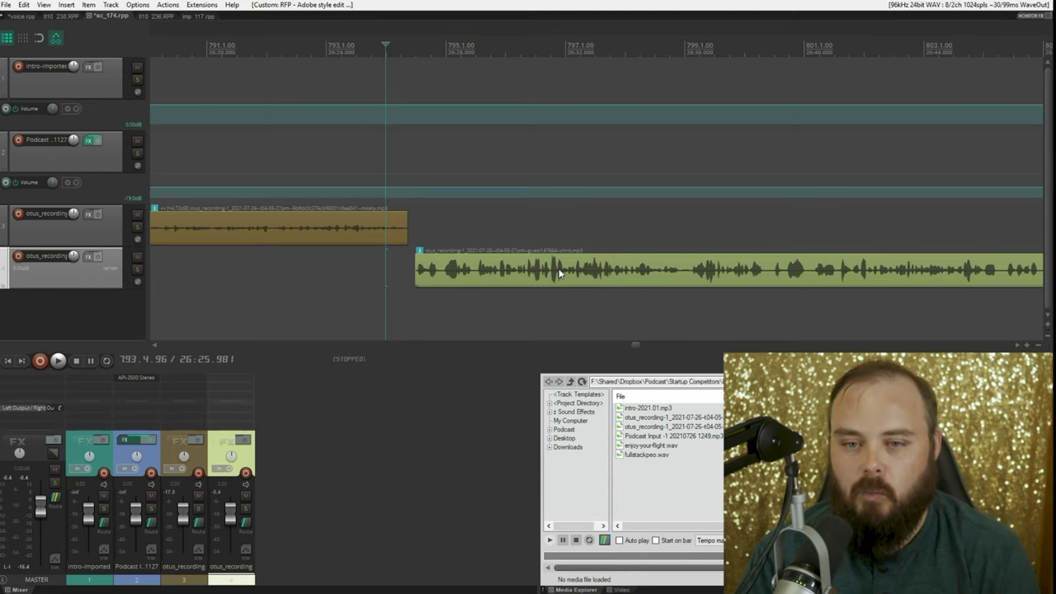
click(559, 268)
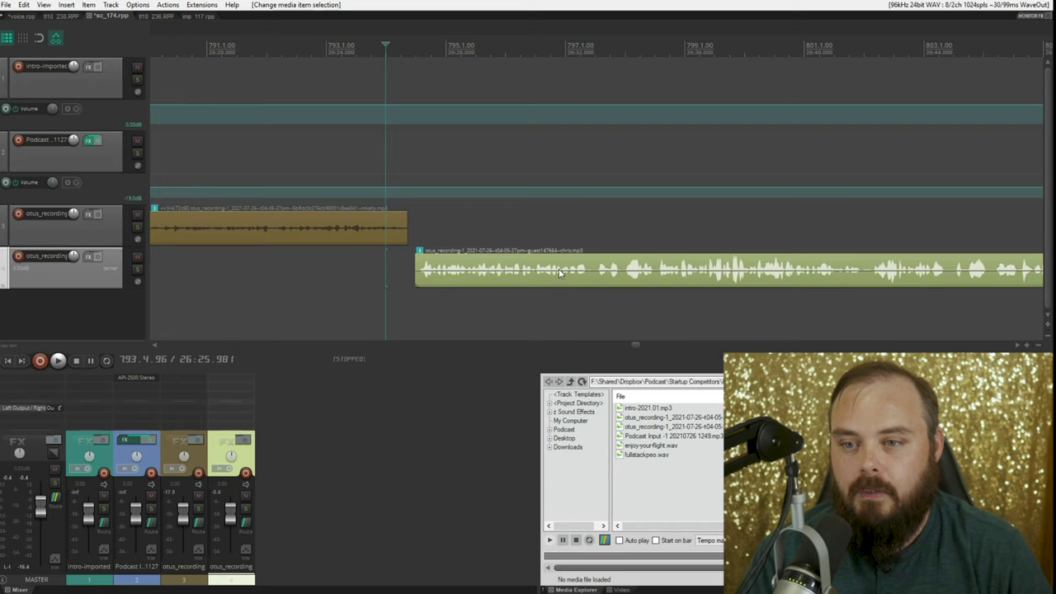
Step: Place the edit cursor in a pause midway through the long track 4 clip and remove the rest of it with the Adobe style edit
scroll(712, 311, down, 2)
click(842, 273)
scroll(843, 272, up, 2)
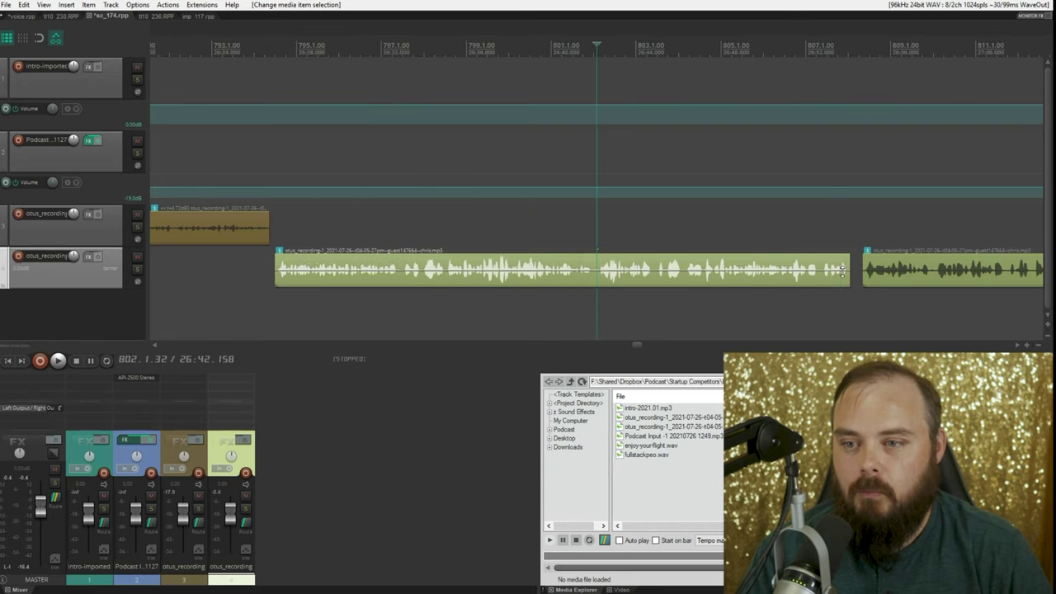
click(601, 270)
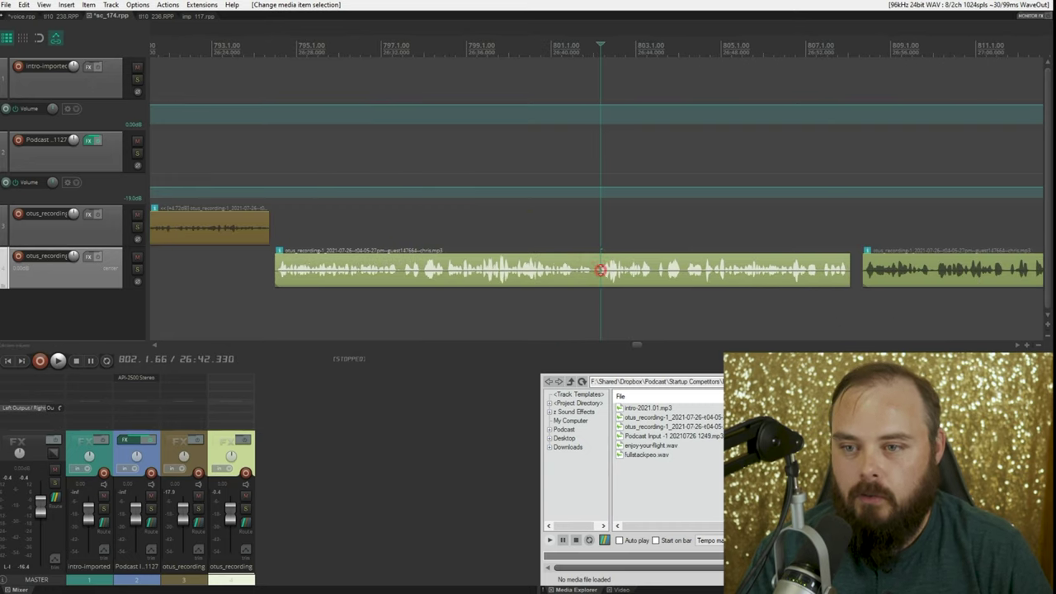
key(w)
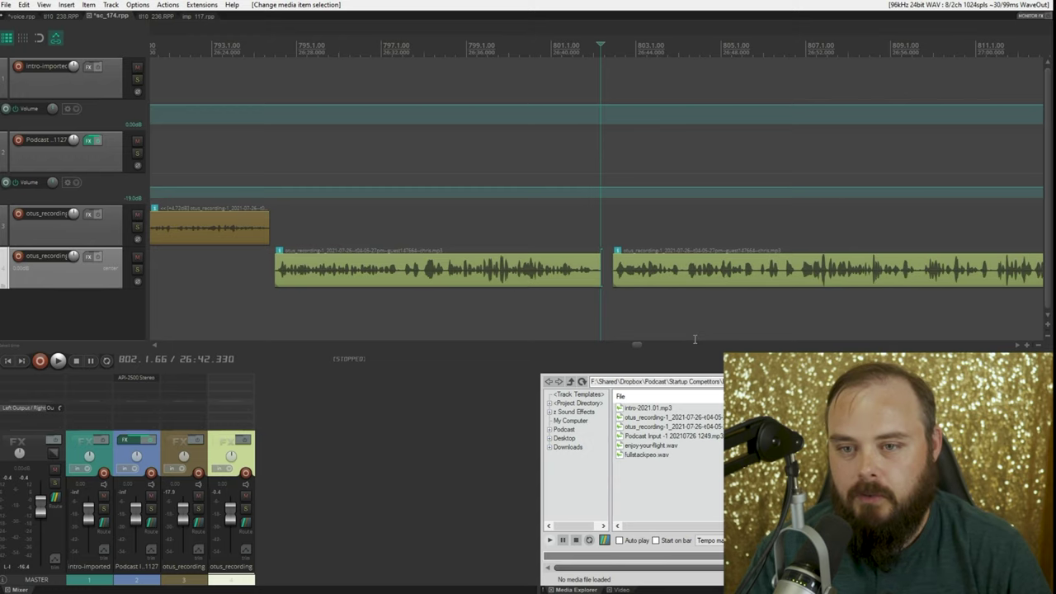
key(space)
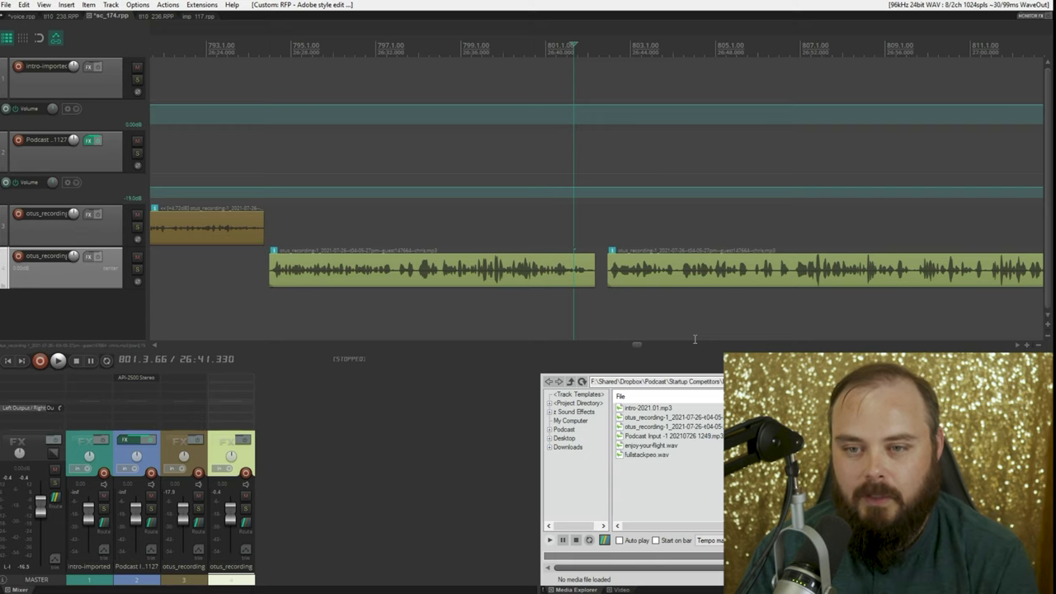
Step: Create a new custom action named "Adobe style - left"
key(question)
click(584, 505)
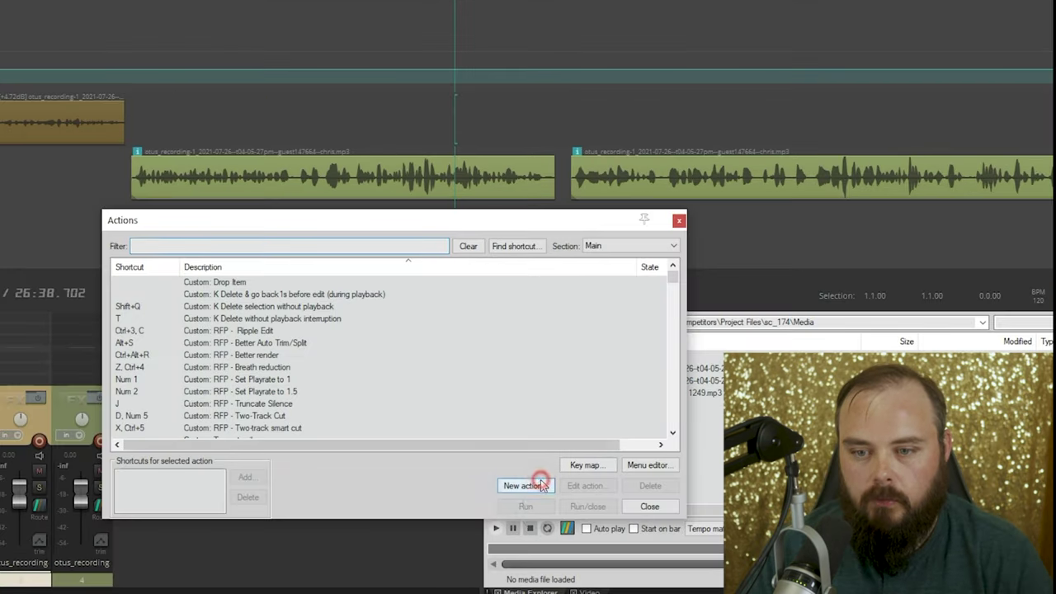
click(544, 499)
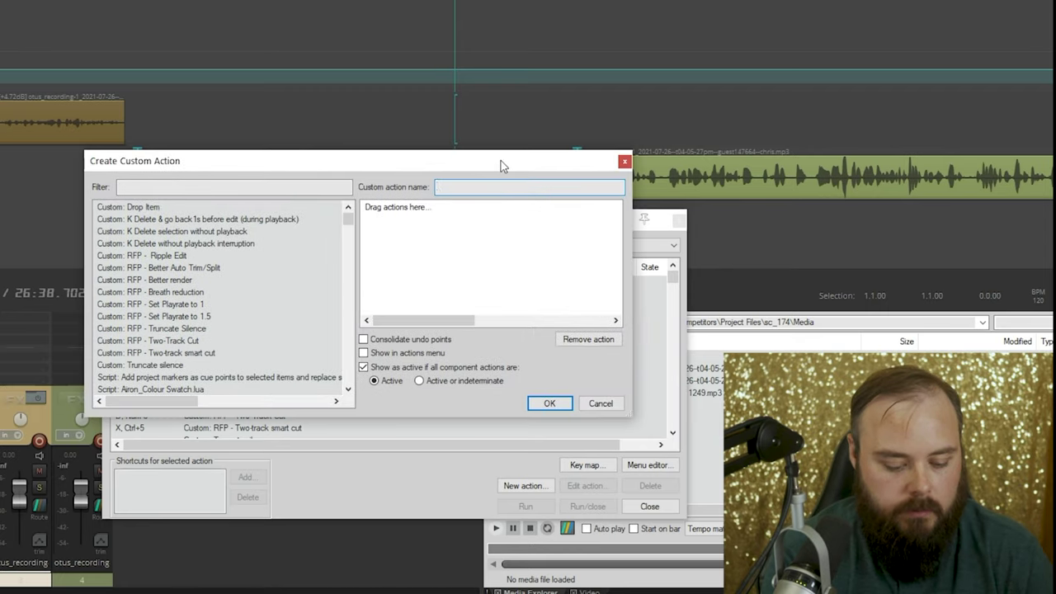
text(Adobe style)
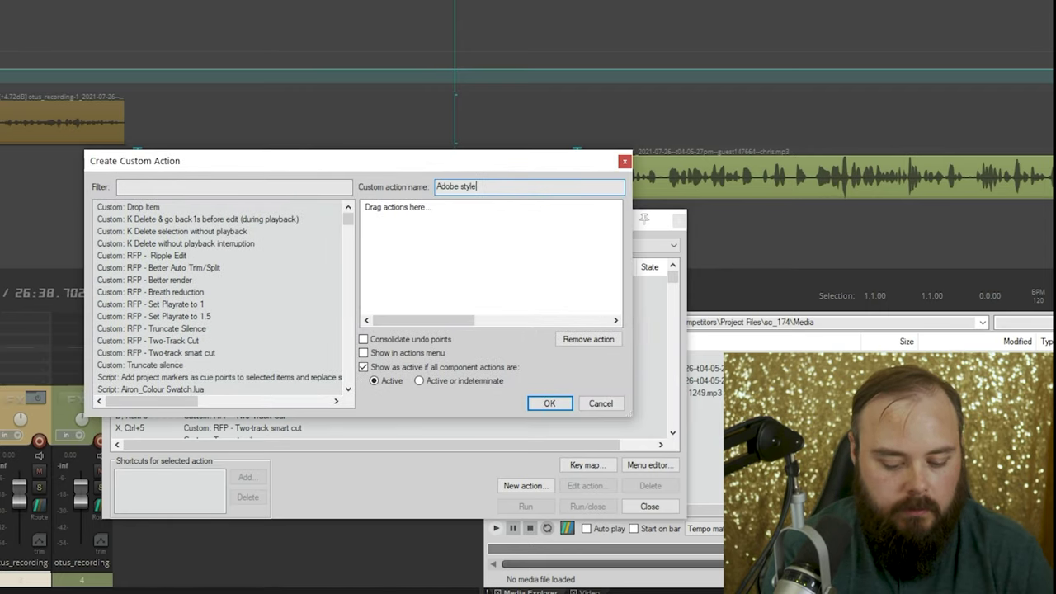
text( - lefty)
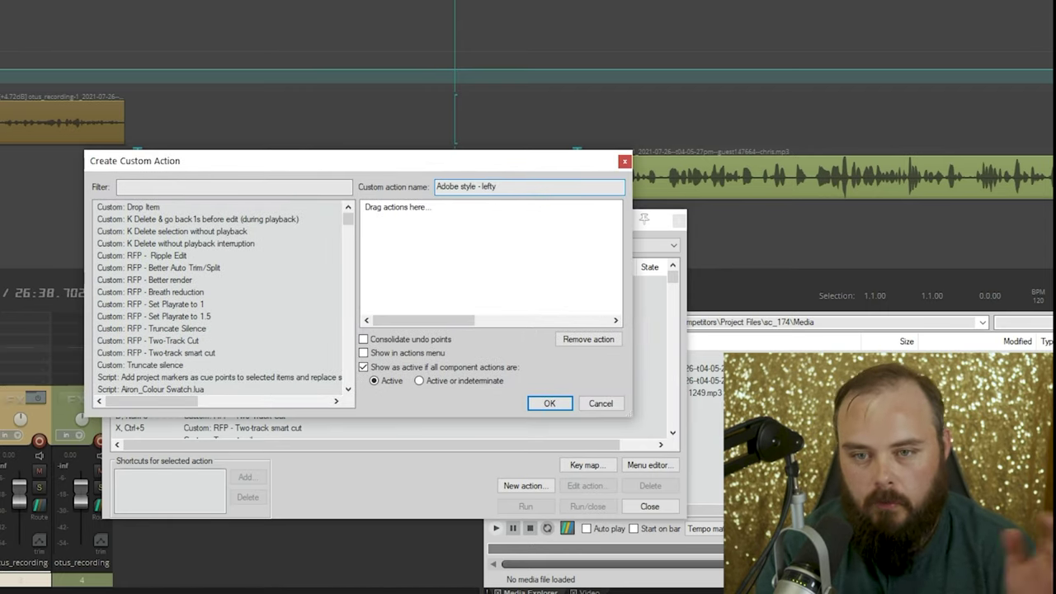
key(BackSpace)
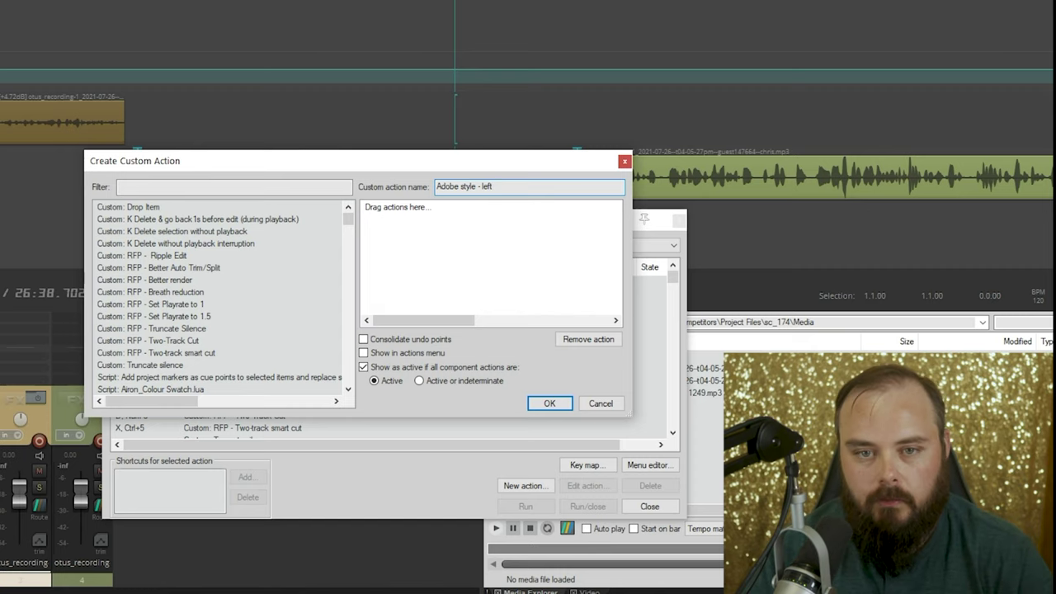
Step: Add Transport: Stop as the first command of the custom action
click(235, 188)
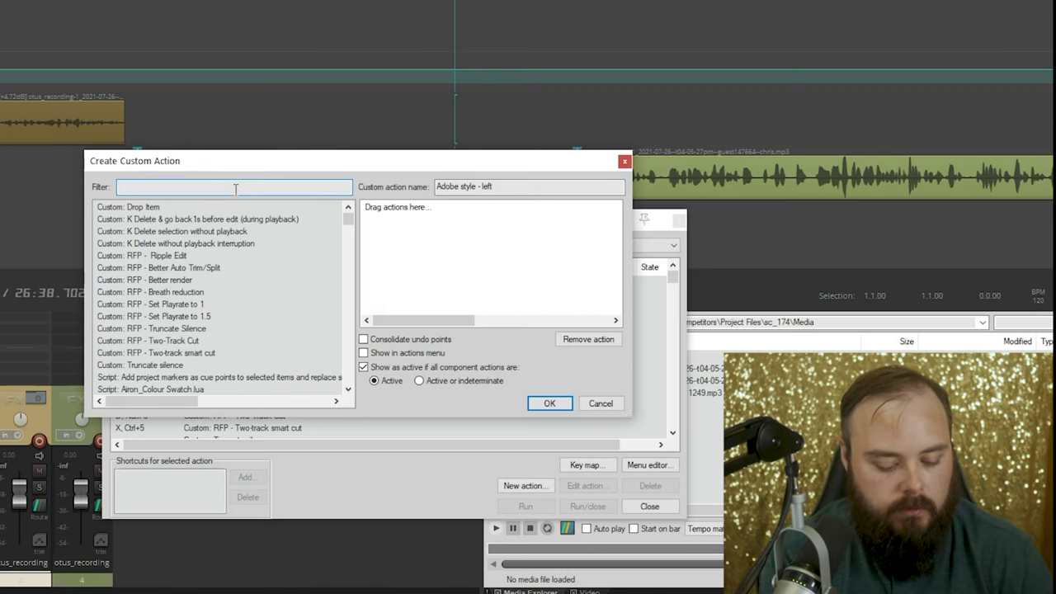
text(transport stop)
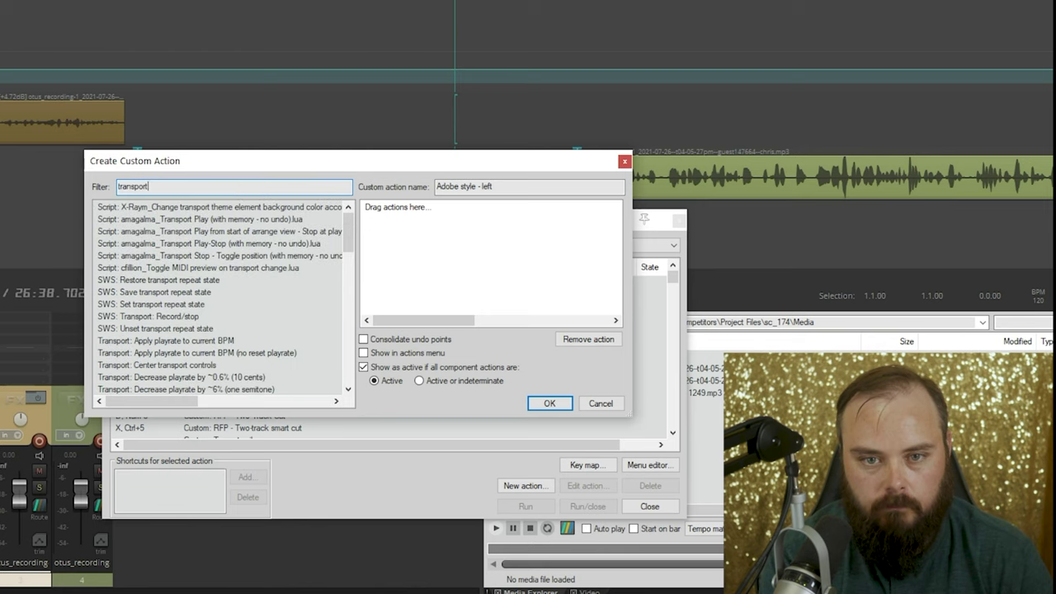
double_click(140, 328)
Step: Add Item: Split items at play cursor to the custom action after the stop command
click(179, 186)
key(ctrl+a)
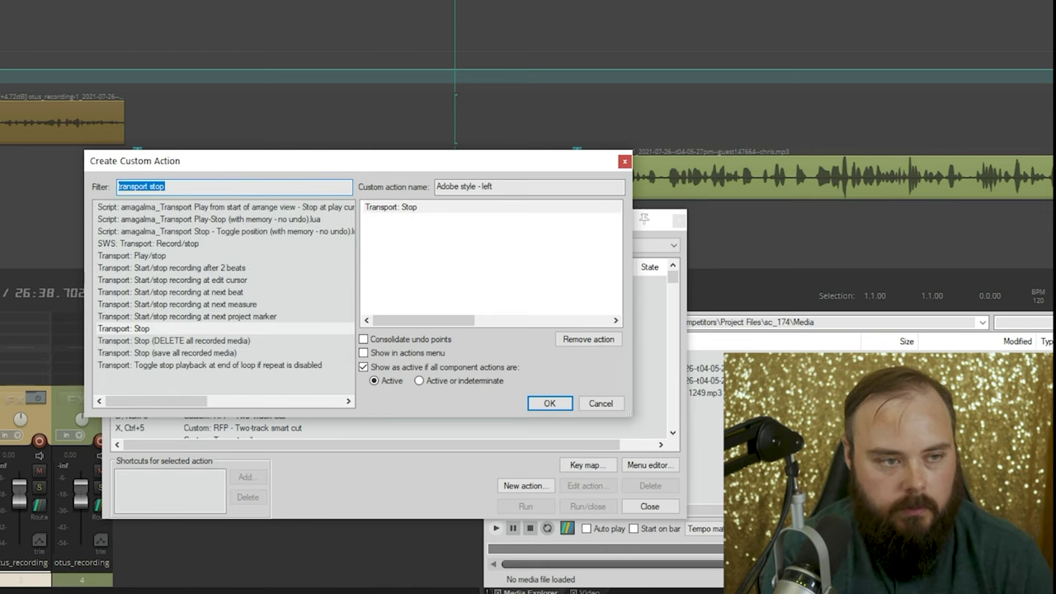
text(item: split ti)
key(BackSpace)
key(BackSpace)
text(items at play)
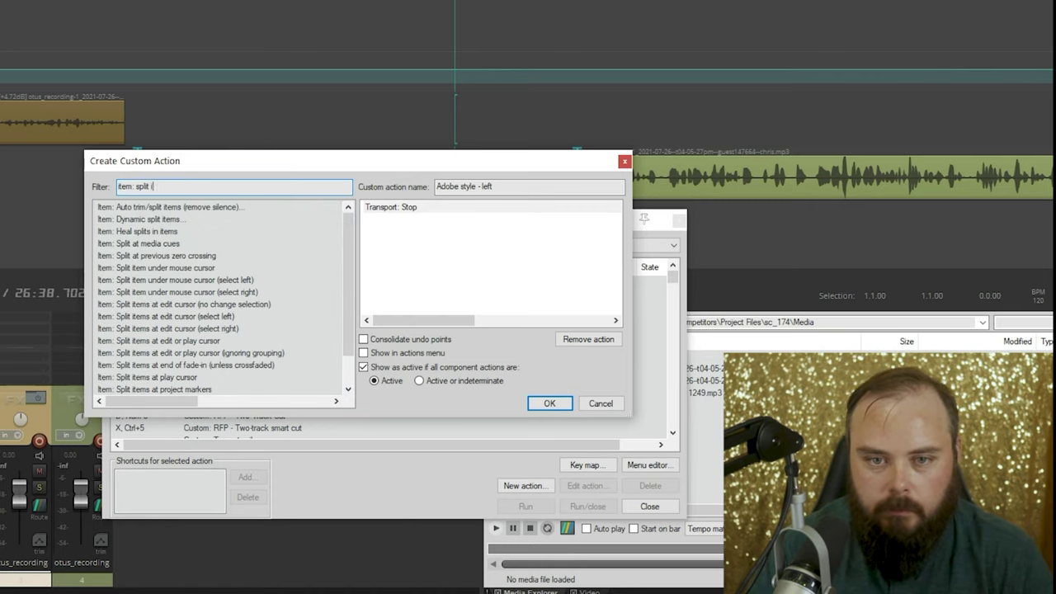
double_click(163, 232)
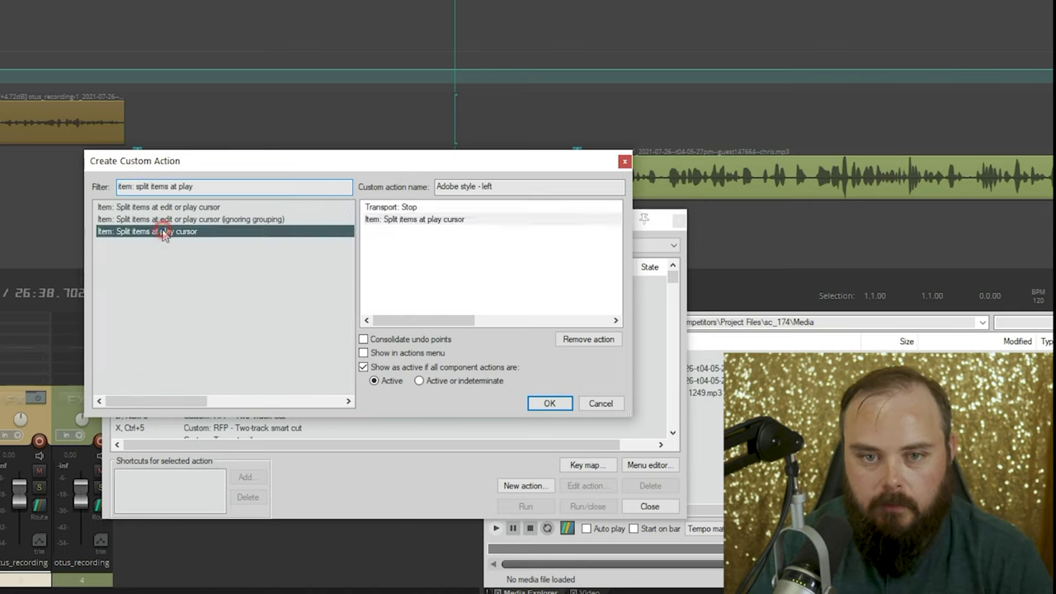
Step: Add SWS: Select previous item (across tracks) as the third command of the custom action
click(220, 187)
key(ctrl+a)
text(sws)
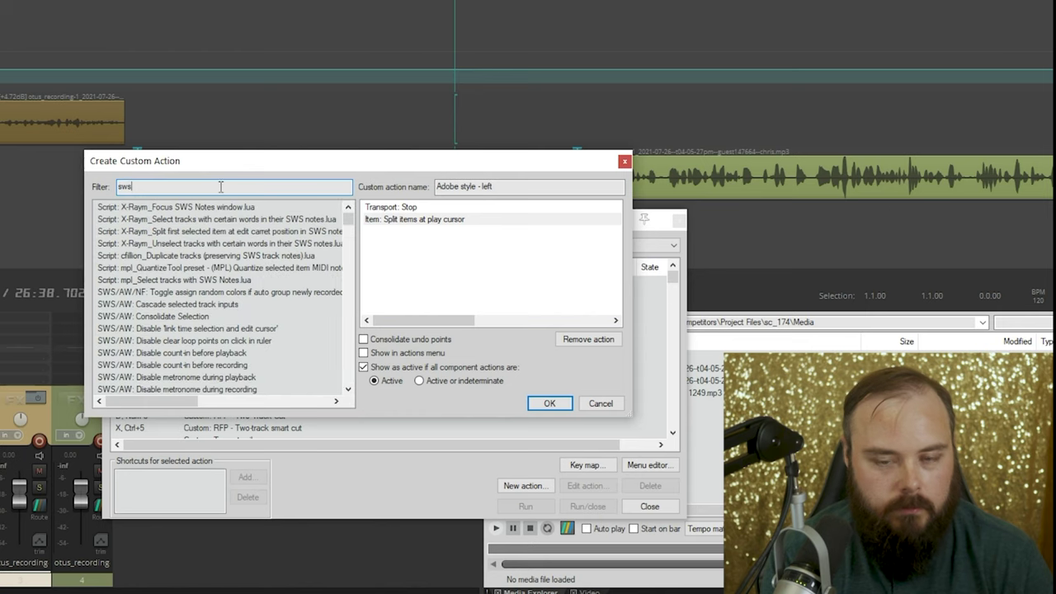
text(:)
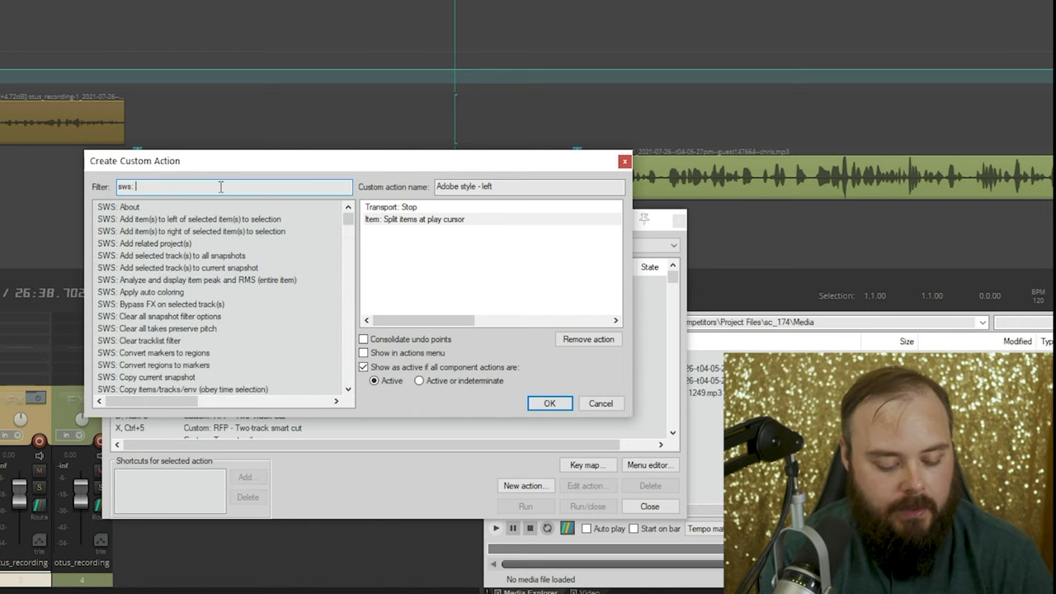
text(select)
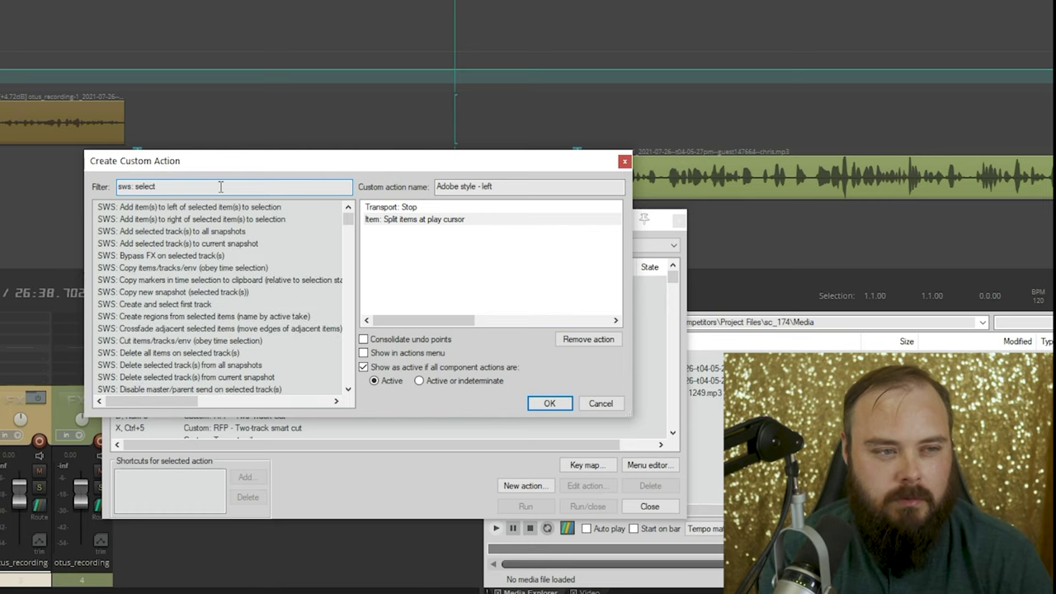
text( previous)
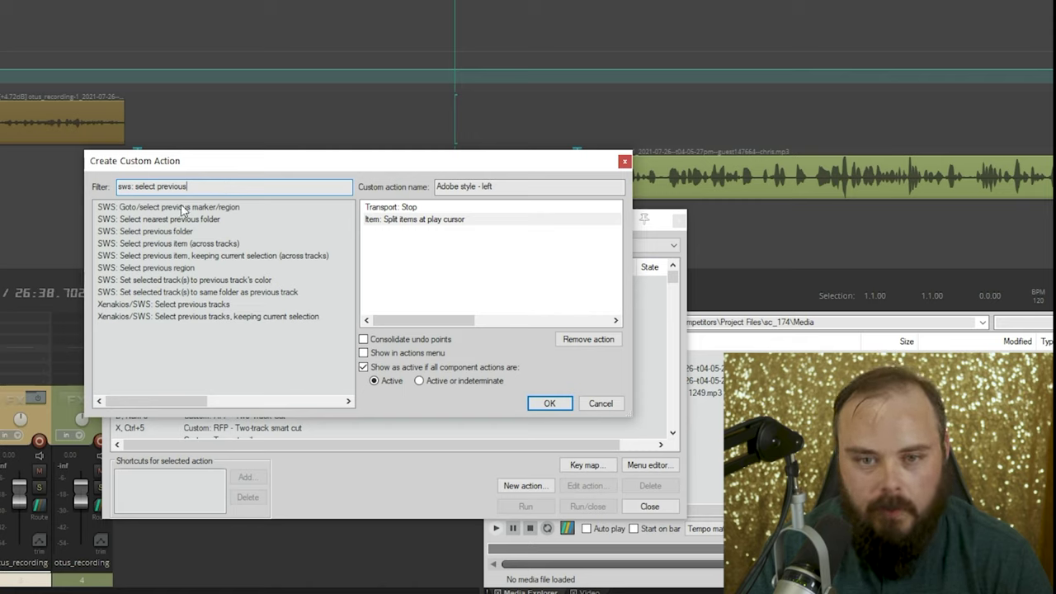
double_click(148, 244)
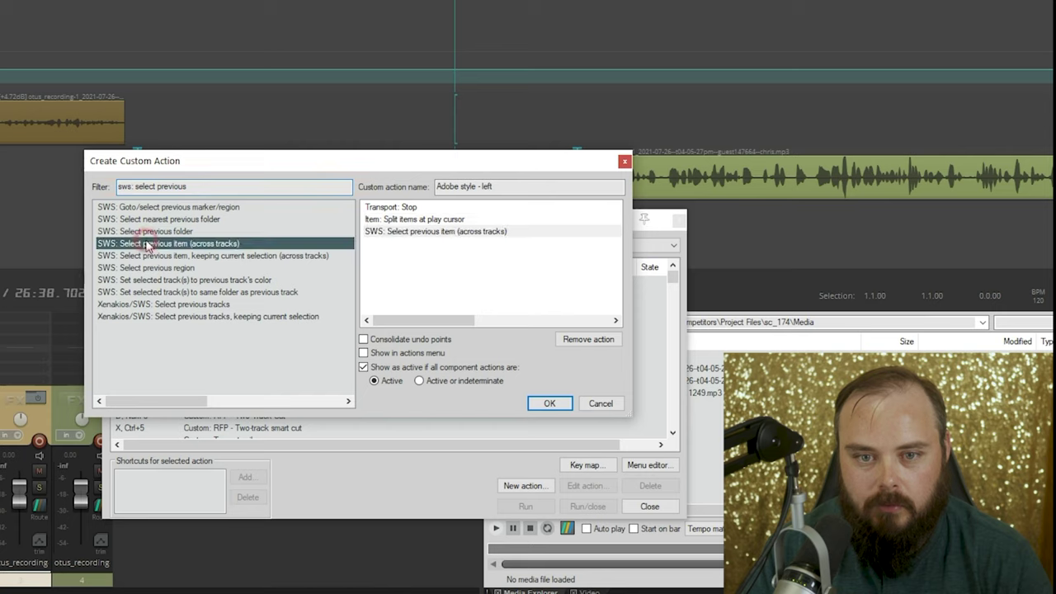
Step: Add Item navigation: Move cursor left to edge of item to the custom action
click(214, 187)
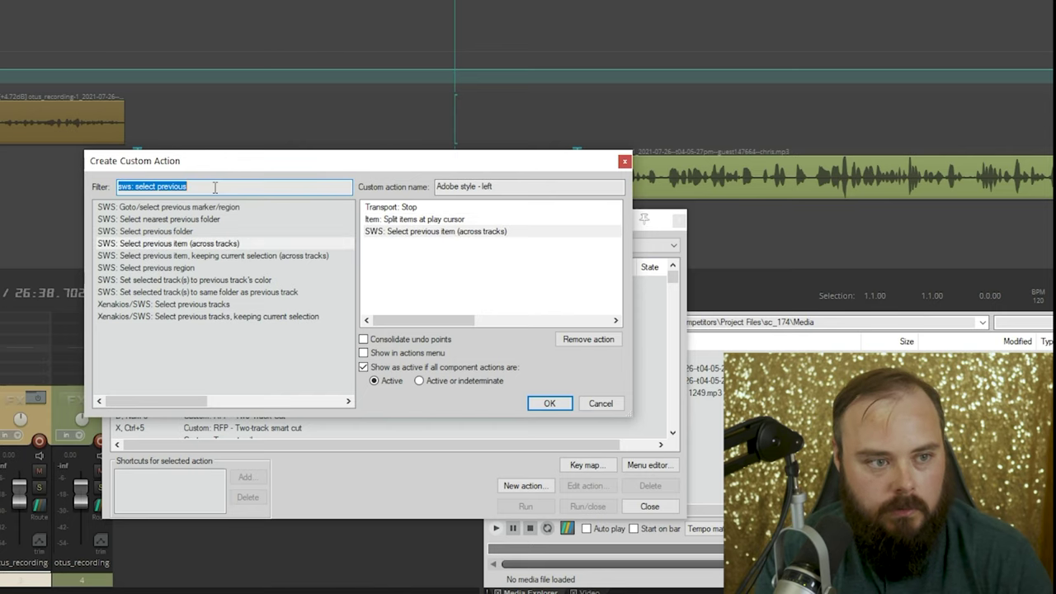
key(BackSpace)
text(item n)
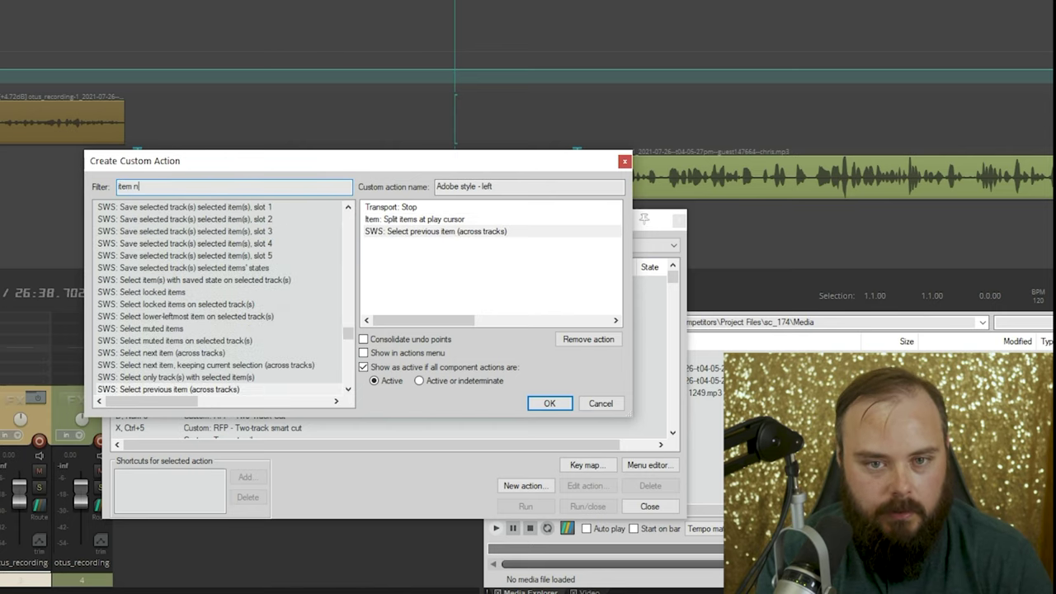
text(avigation)
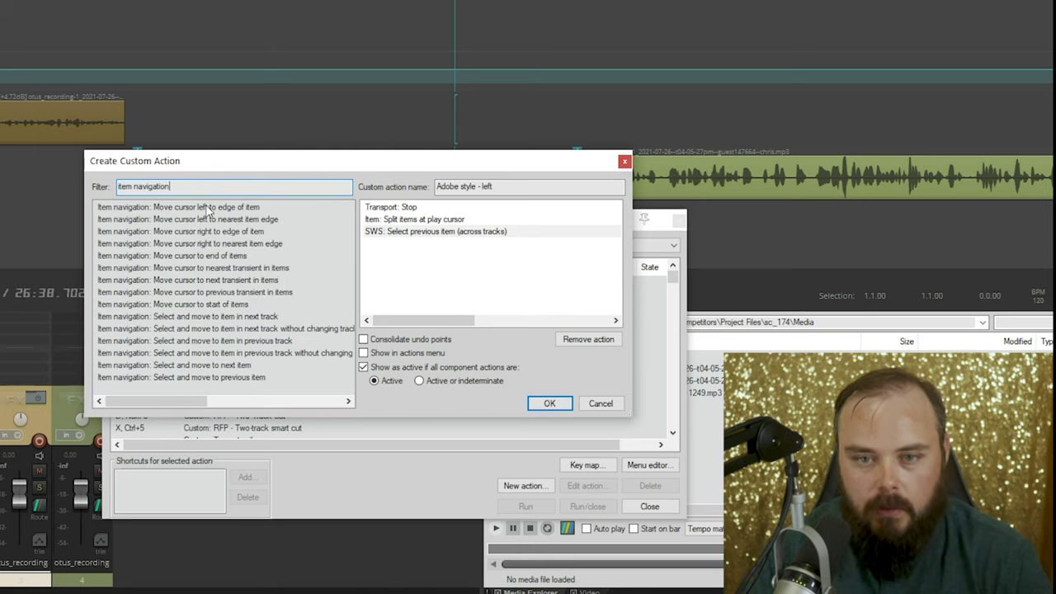
double_click(188, 208)
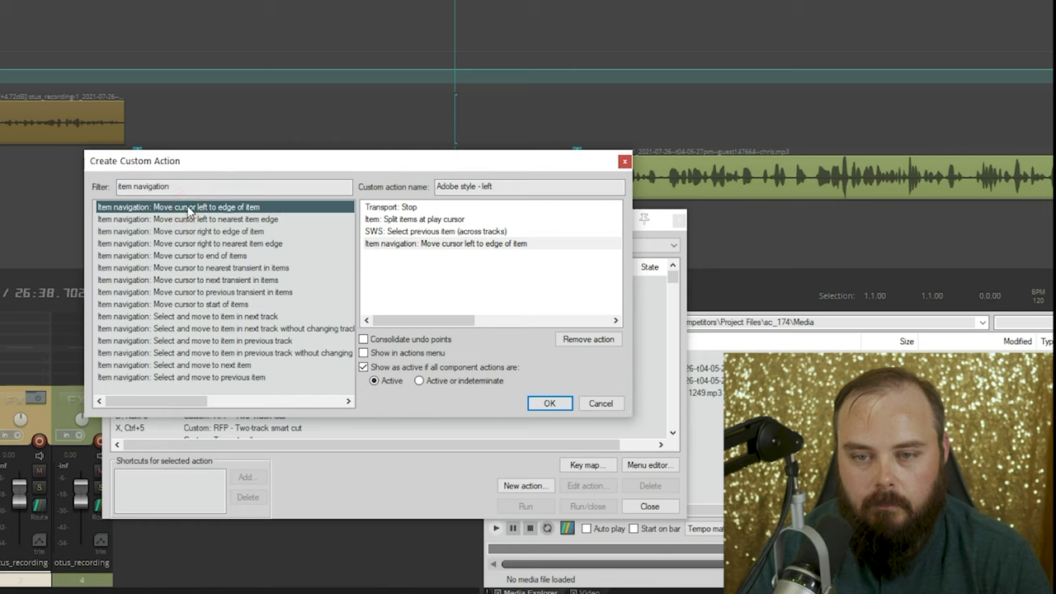
Step: Add Remove items/tracks/envelope points (depending on focus) to the custom action
click(223, 181)
key(ctrl+a)
text(remo)
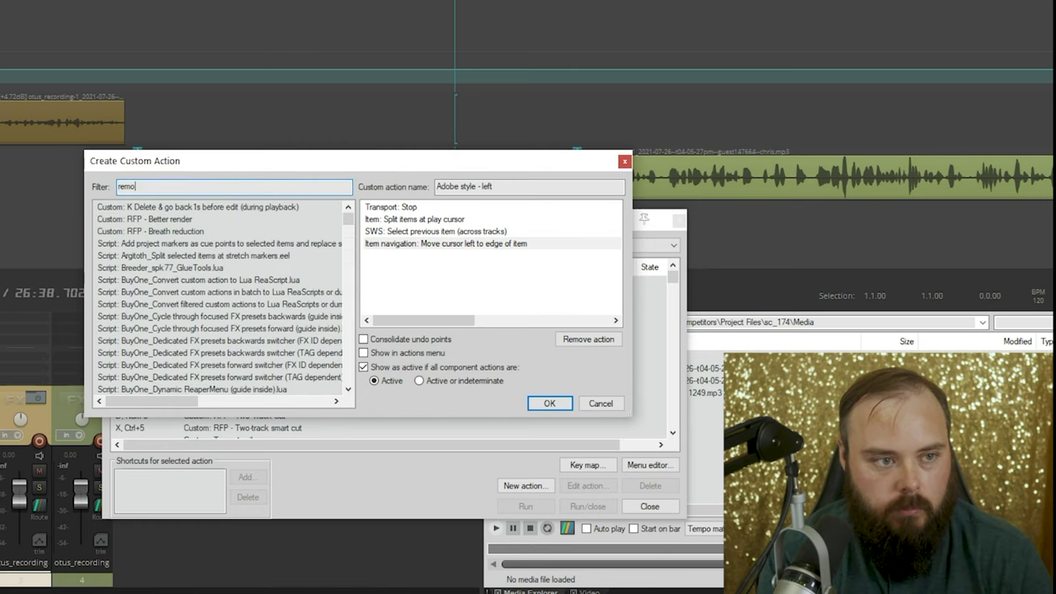
text(ve items/tra)
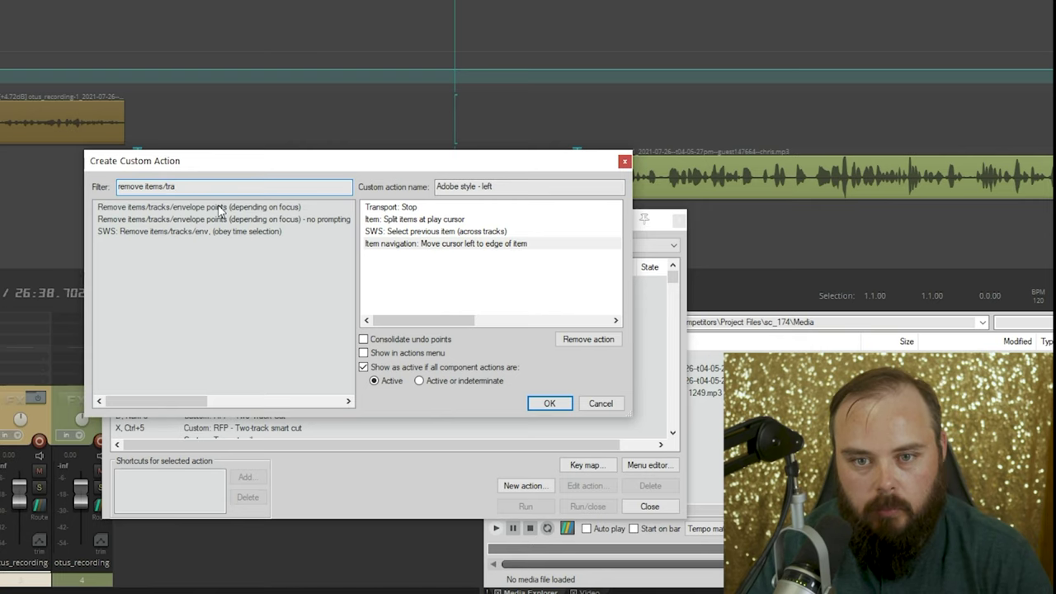
double_click(220, 207)
Step: Add the script Lokasenna_Move edit cursor back one second.lua to the custom action
click(219, 186)
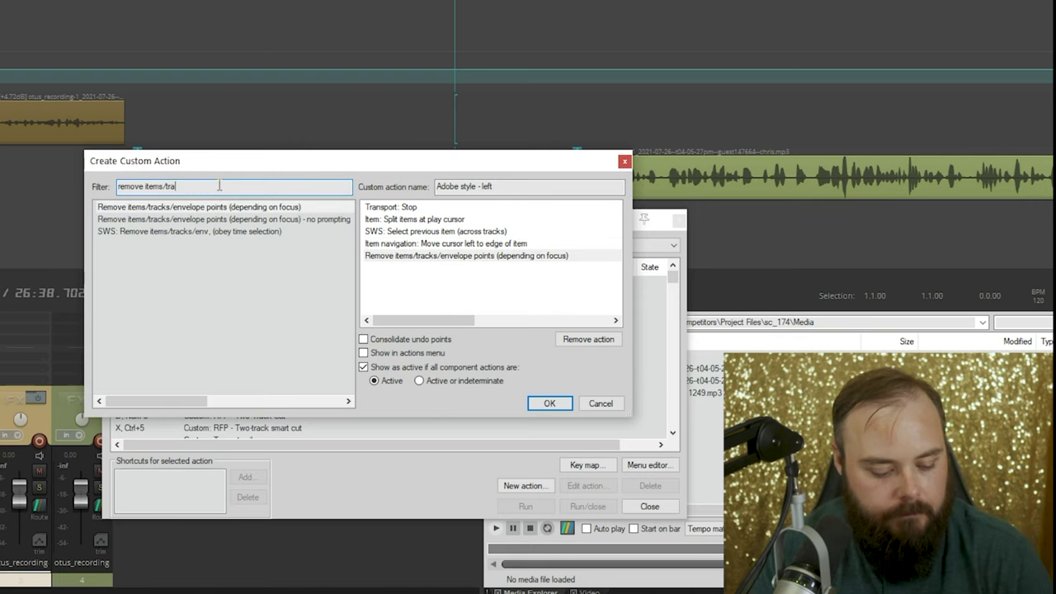
key(ctrl+a)
text(script: l)
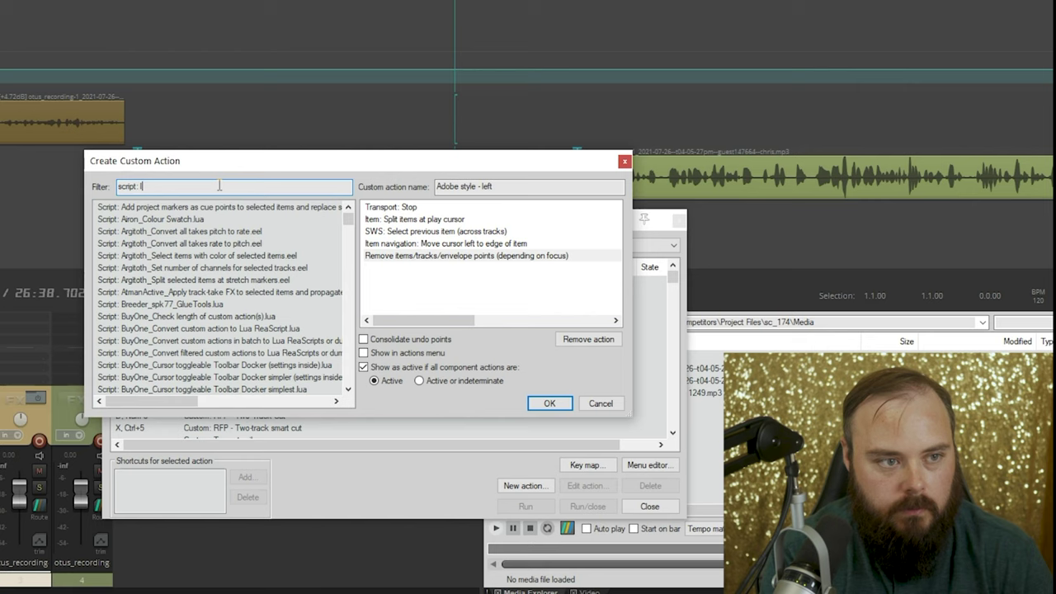
text(okasenna)
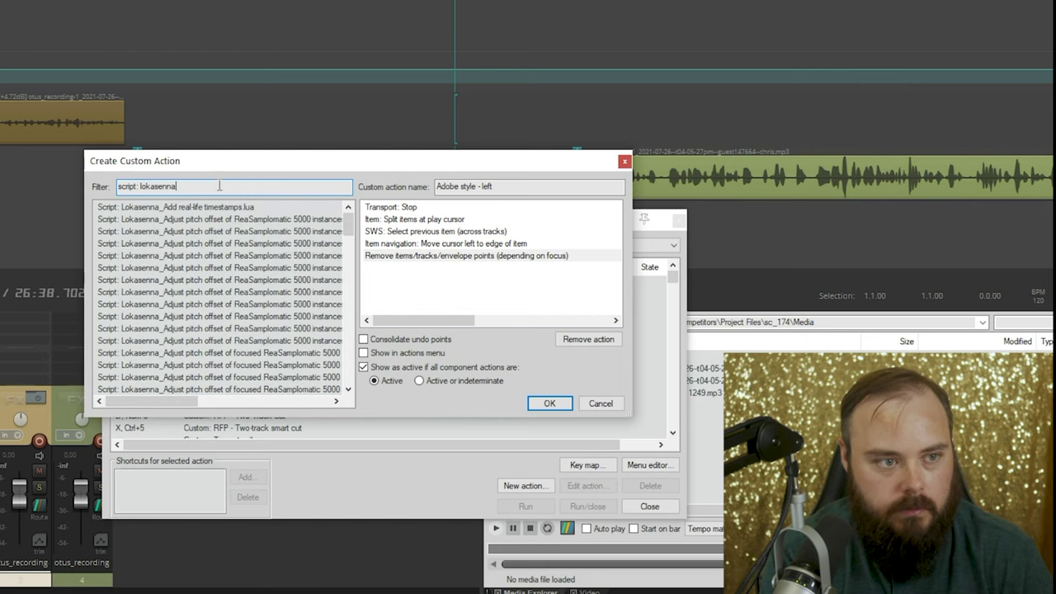
text(_Move e)
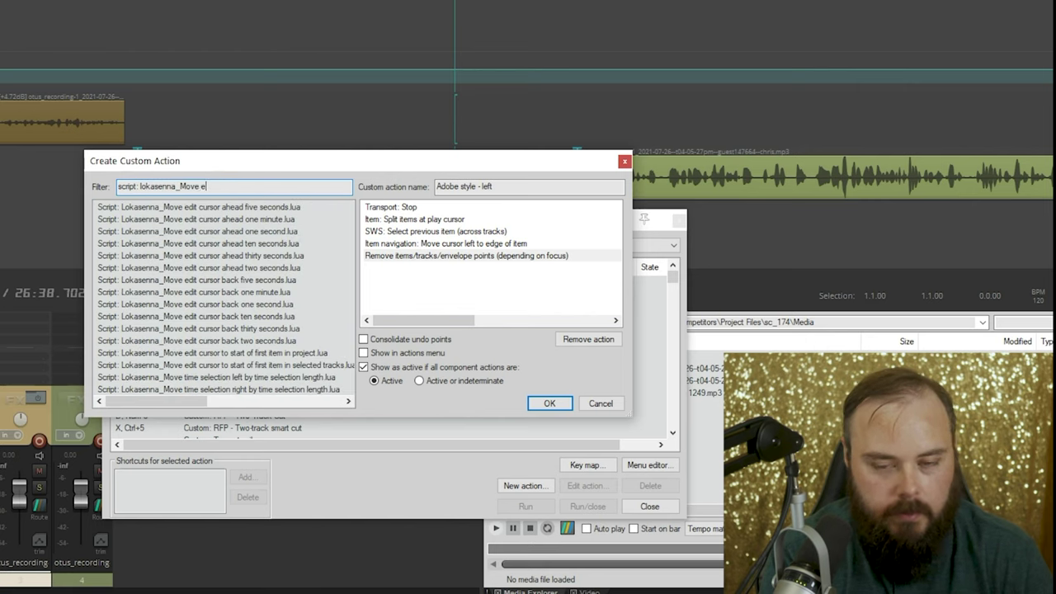
text(dit c)
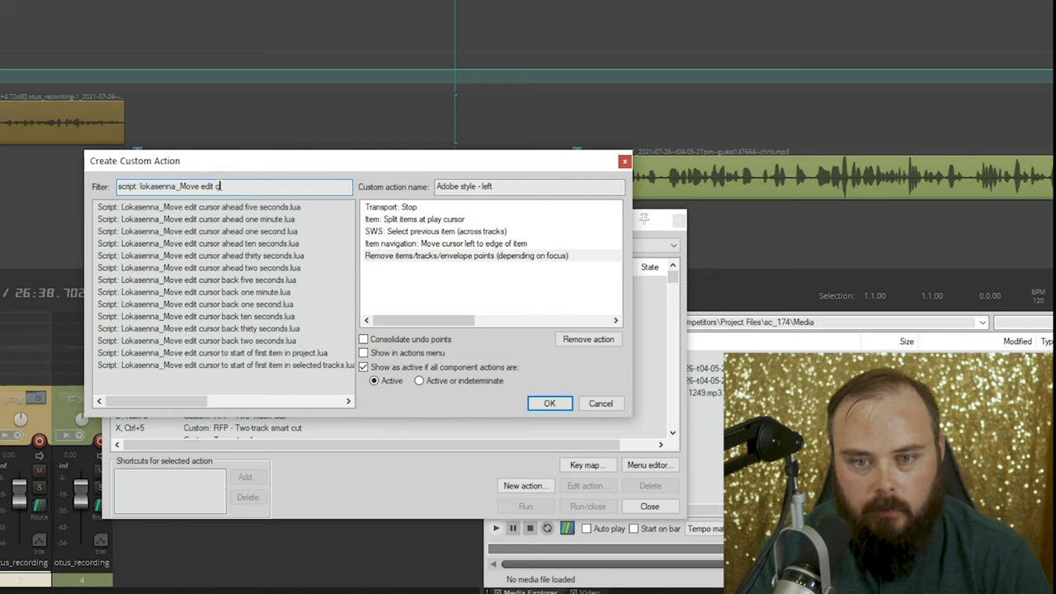
double_click(206, 303)
Step: Add Transport: Play as the final command, turn on Consolidate undo points, and save the custom action
click(253, 188)
key(ctrl+a)
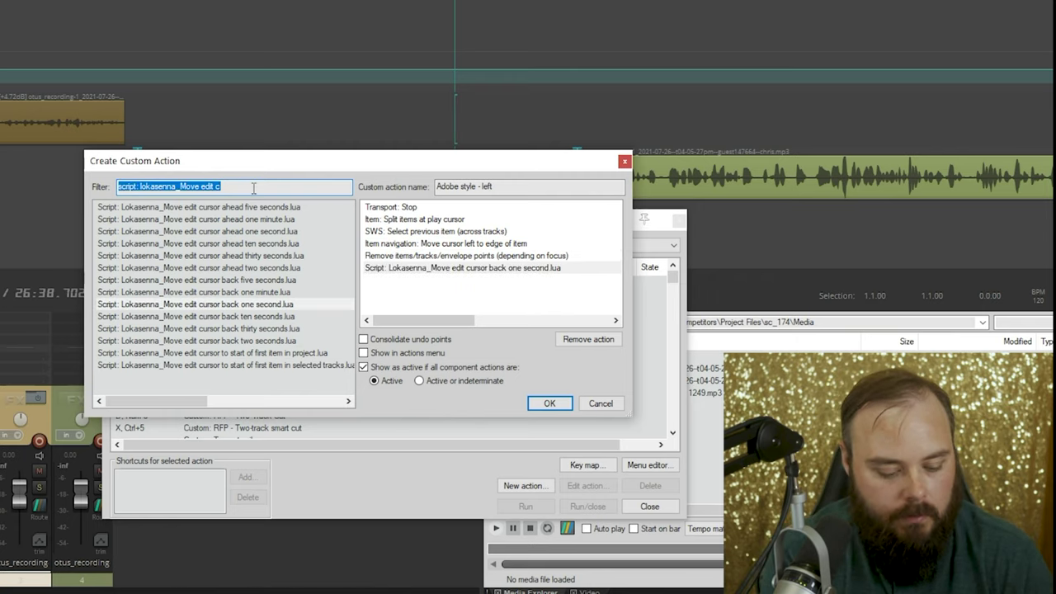
text(transport )
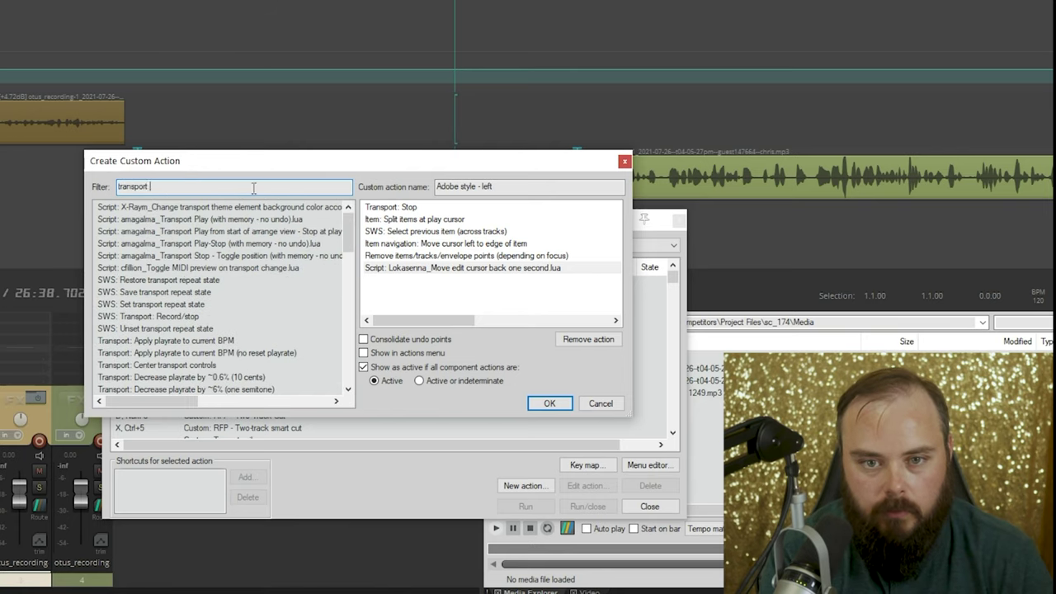
text(pla)
double_click(144, 316)
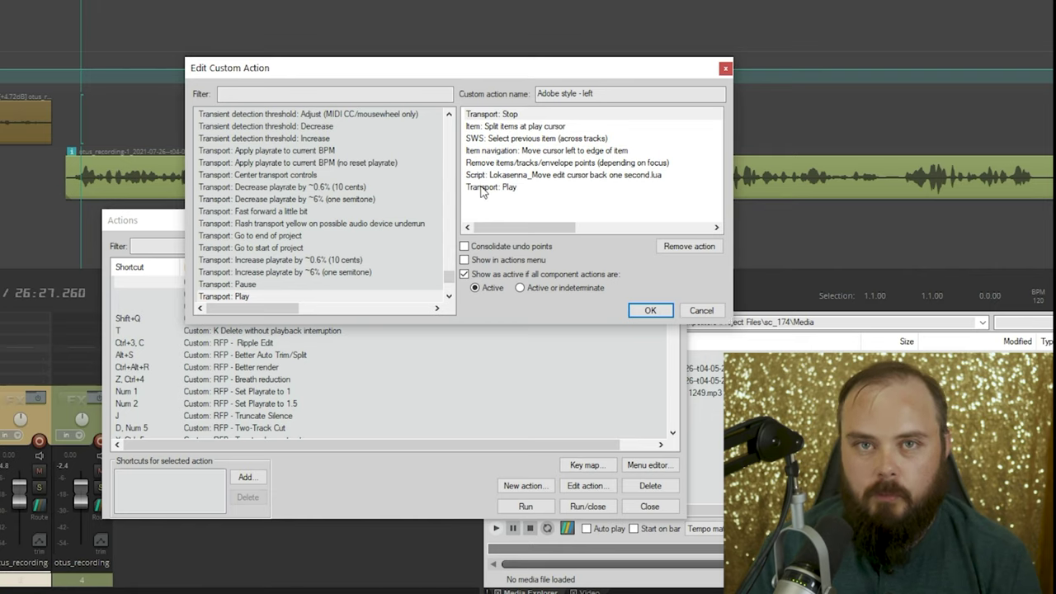
click(502, 250)
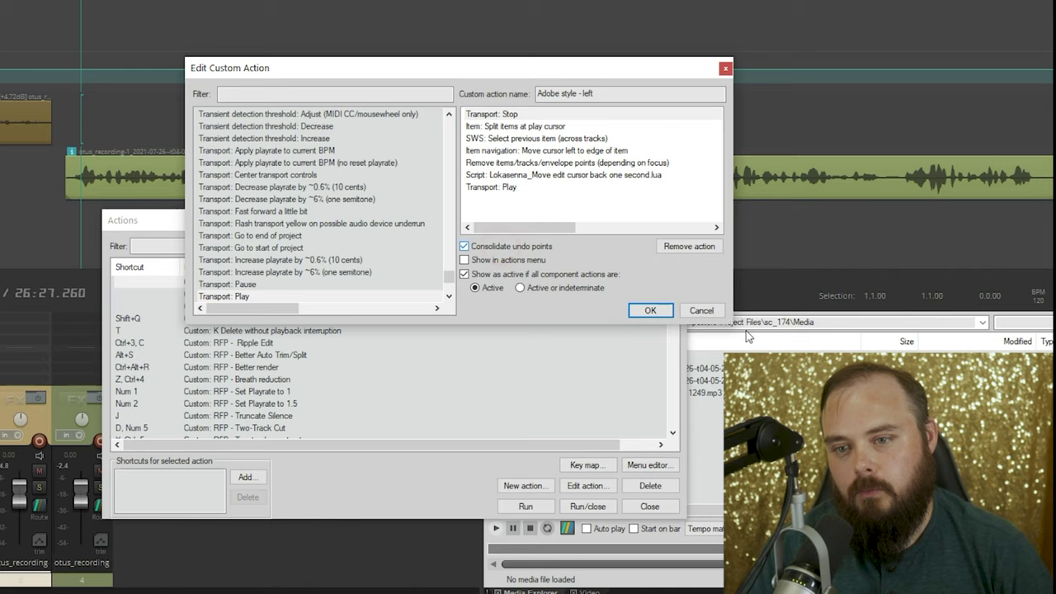
click(650, 310)
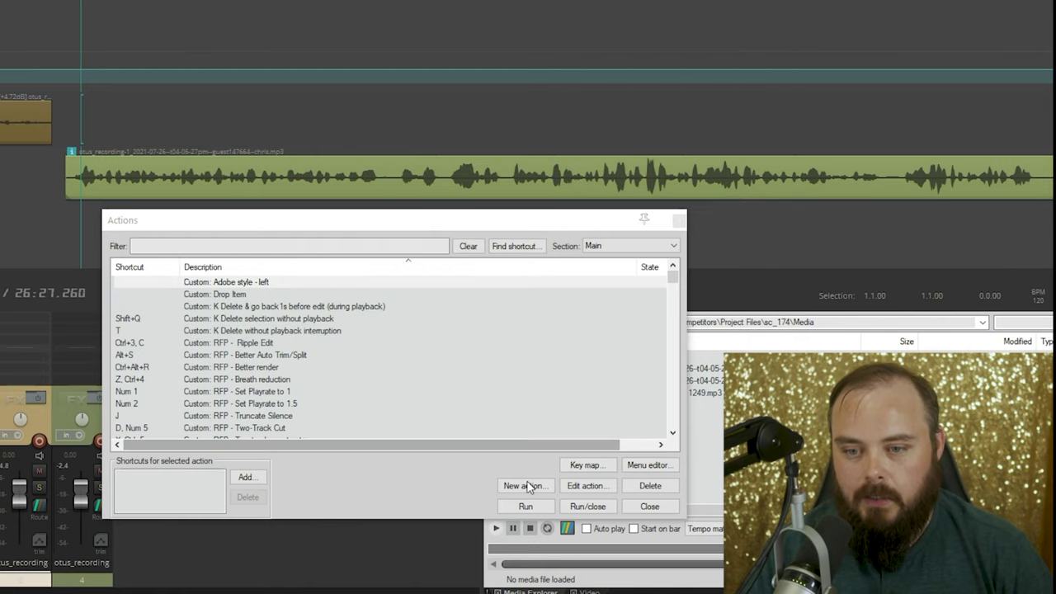
Step: Create a new custom action and name it Adobe style - right
click(524, 485)
click(545, 504)
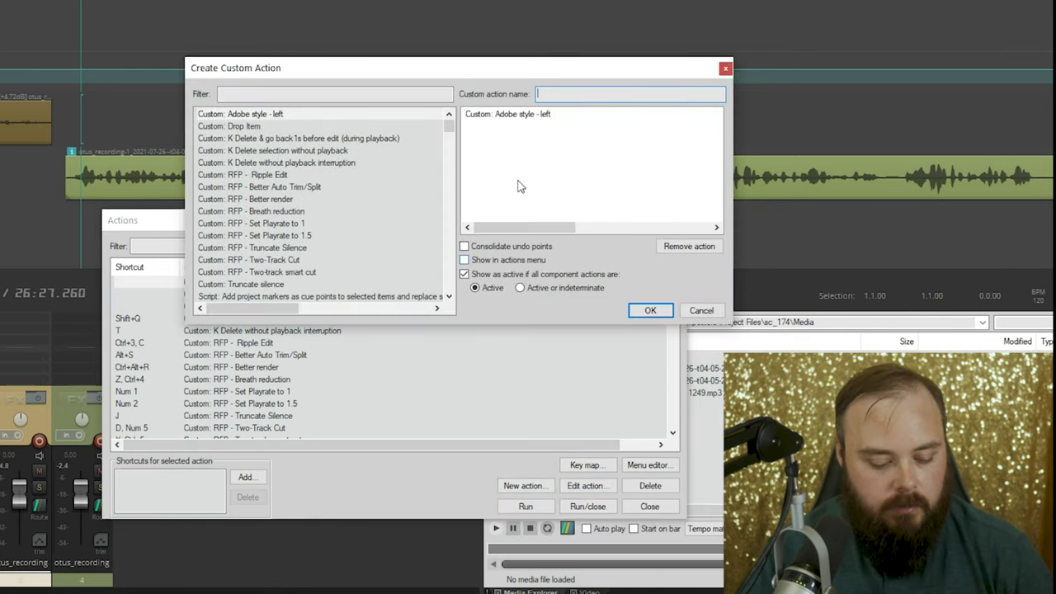
text(Adobe s)
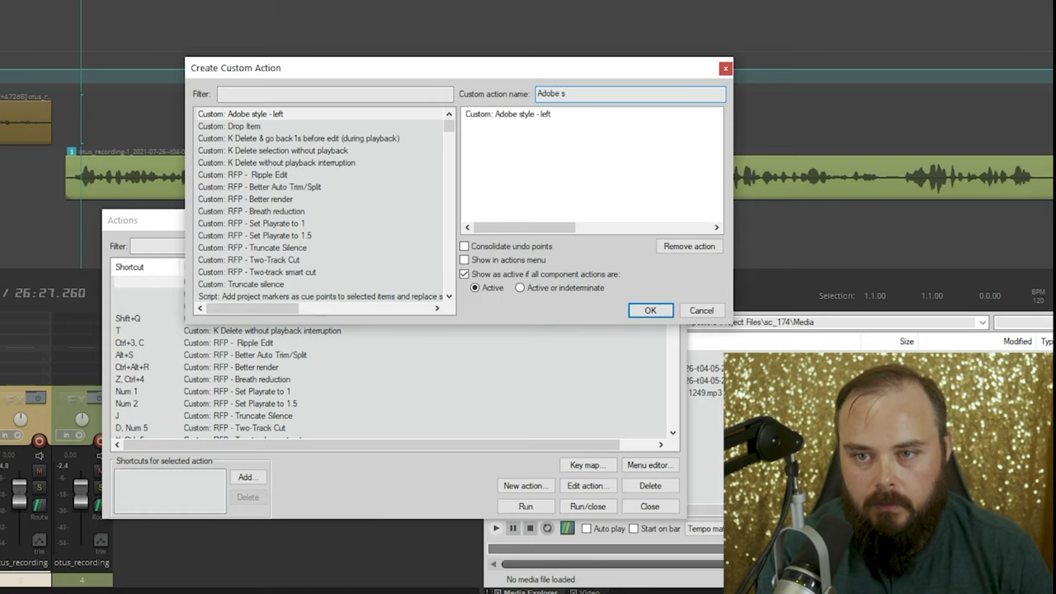
text(tyle - right)
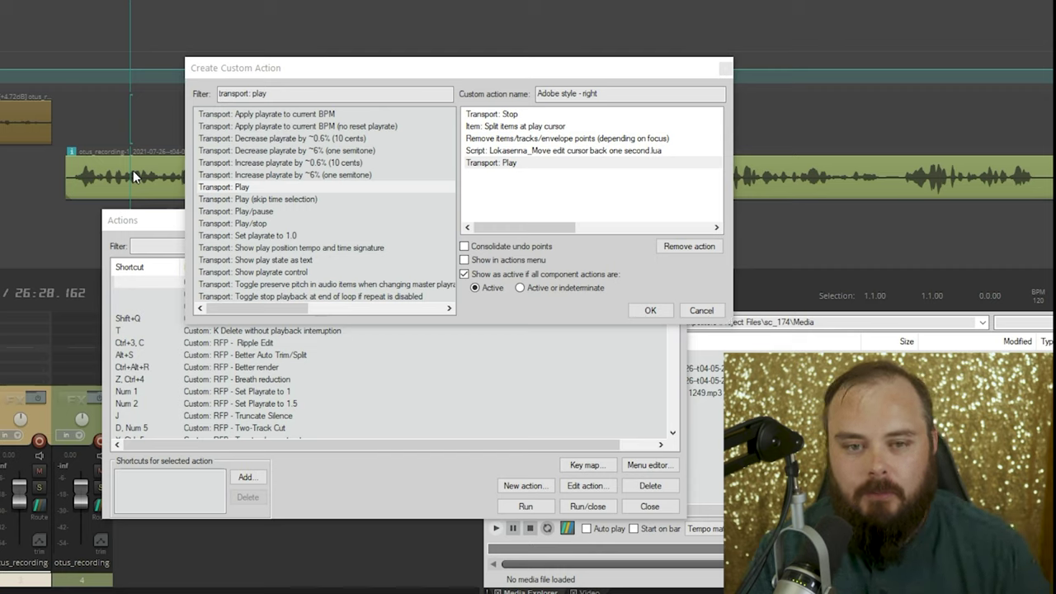
Step: Turn on Consolidate undo points for Adobe style - right and save the custom action
click(134, 183)
key(s)
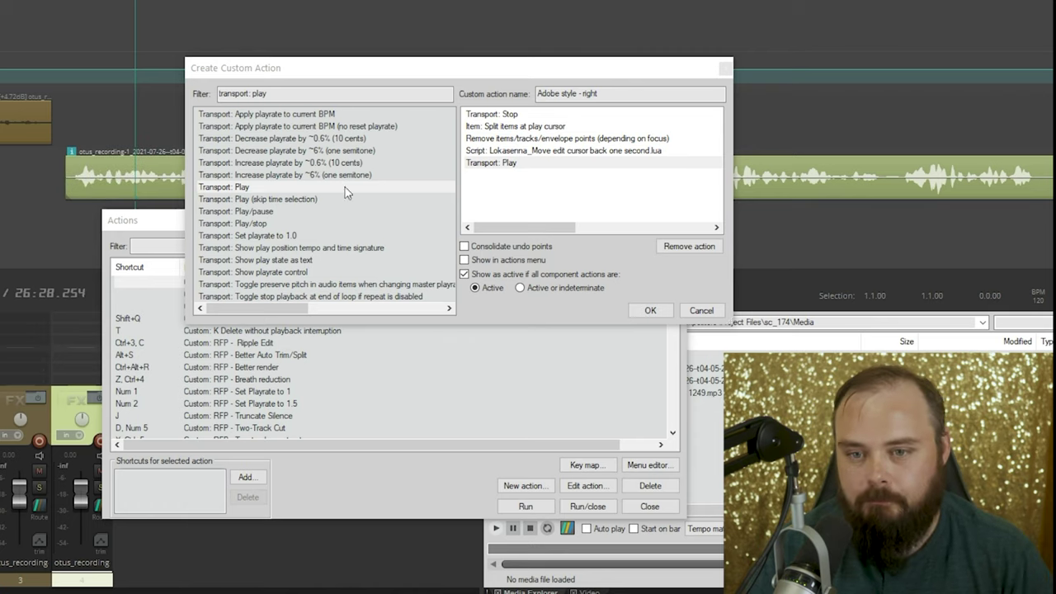
click(464, 246)
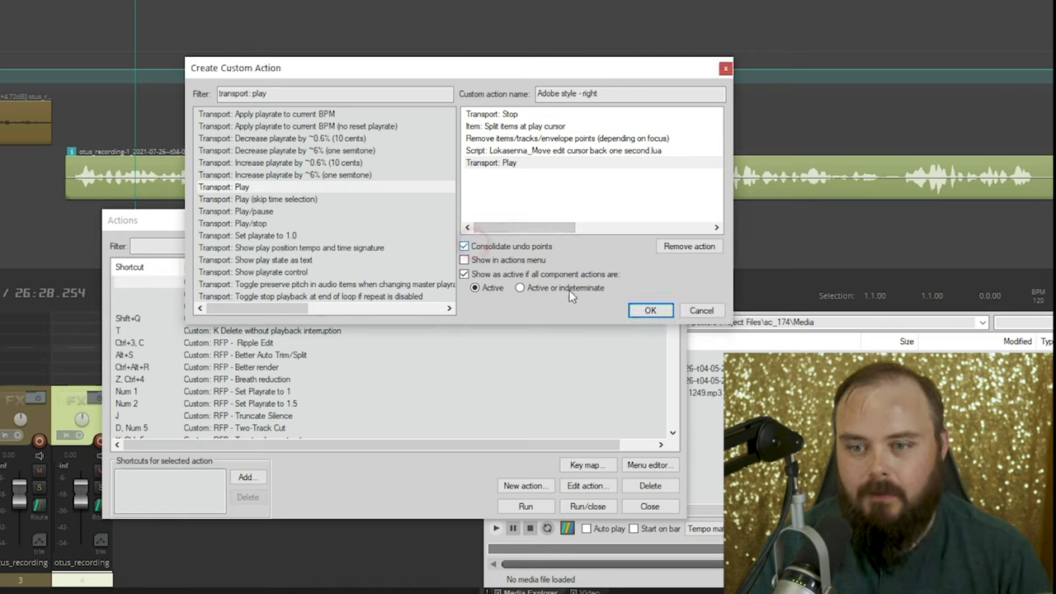
click(644, 311)
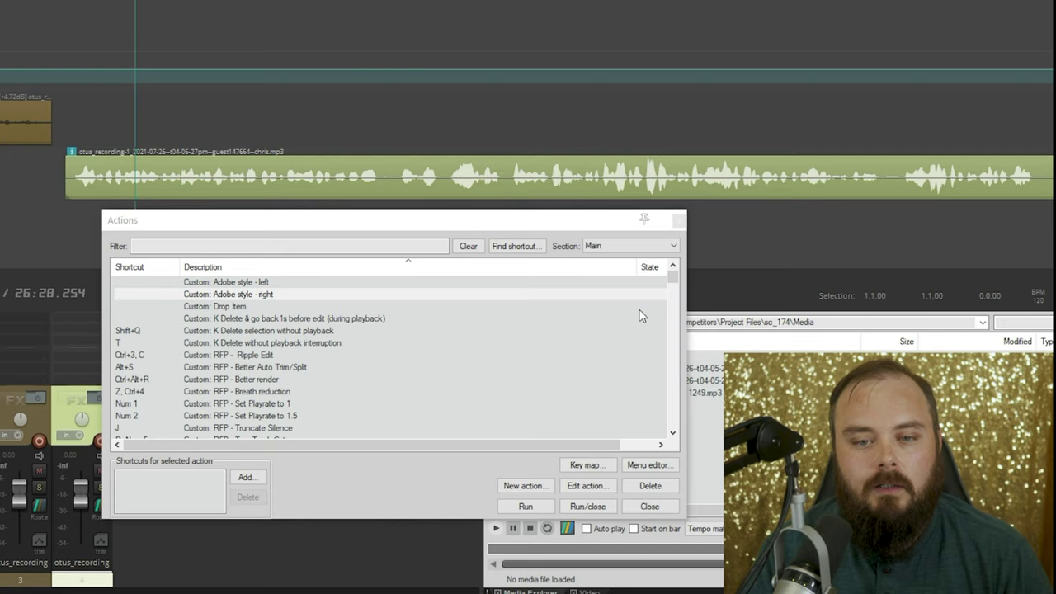
click(585, 484)
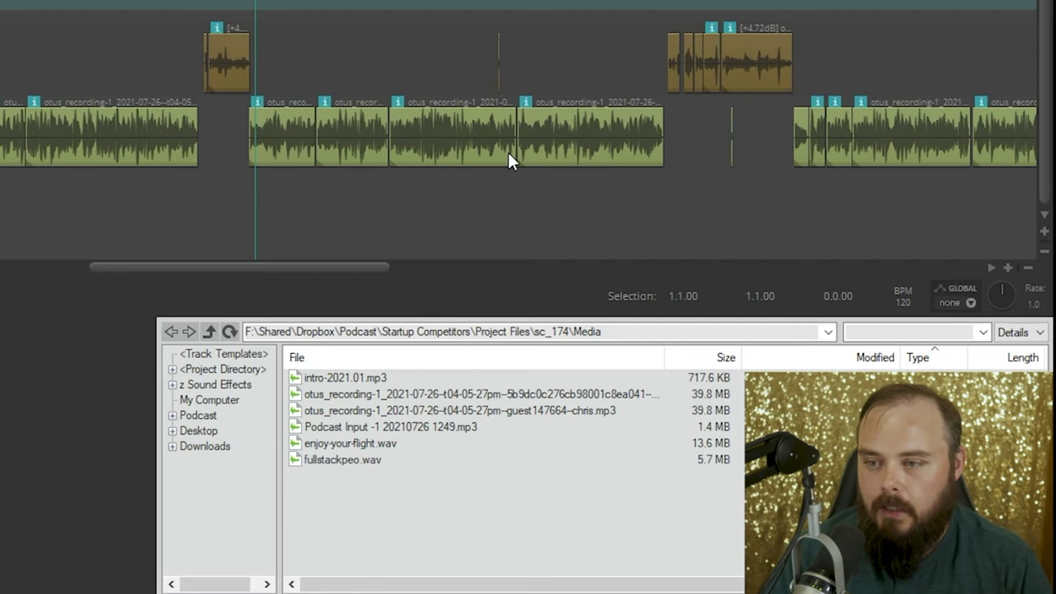
Step: Play the recording while switching the playback rate to 1.5 and back to 1.0, and stop playback
key(space)
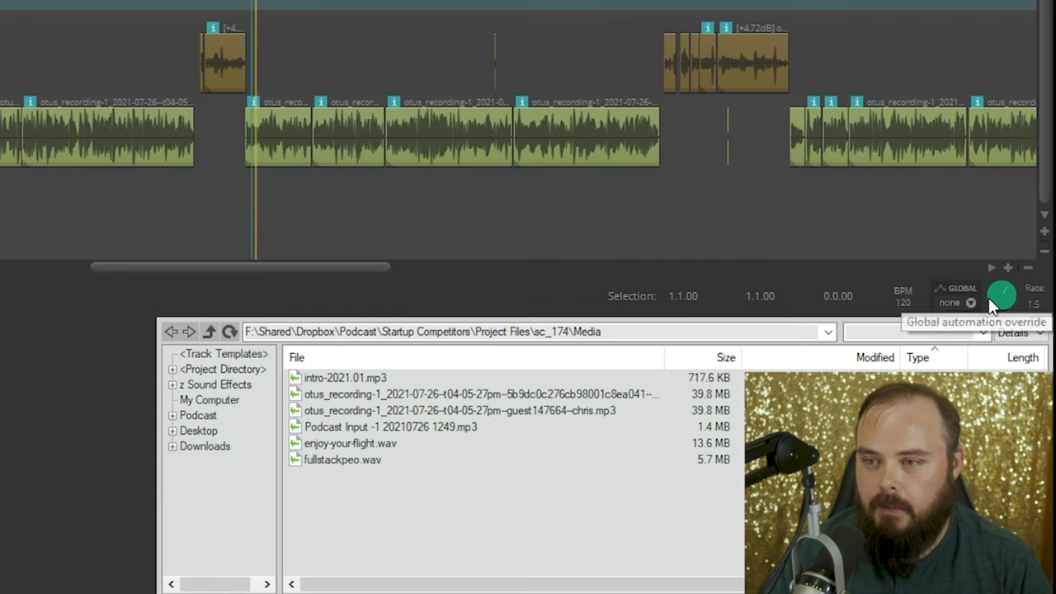
mouse_move(995, 300)
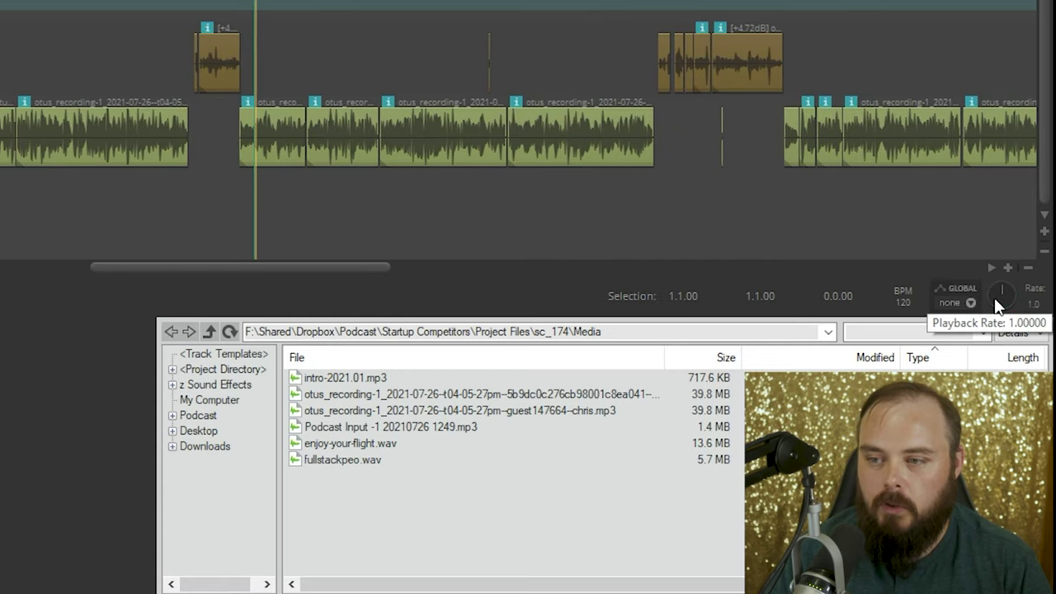
double_click(995, 300)
key(space)
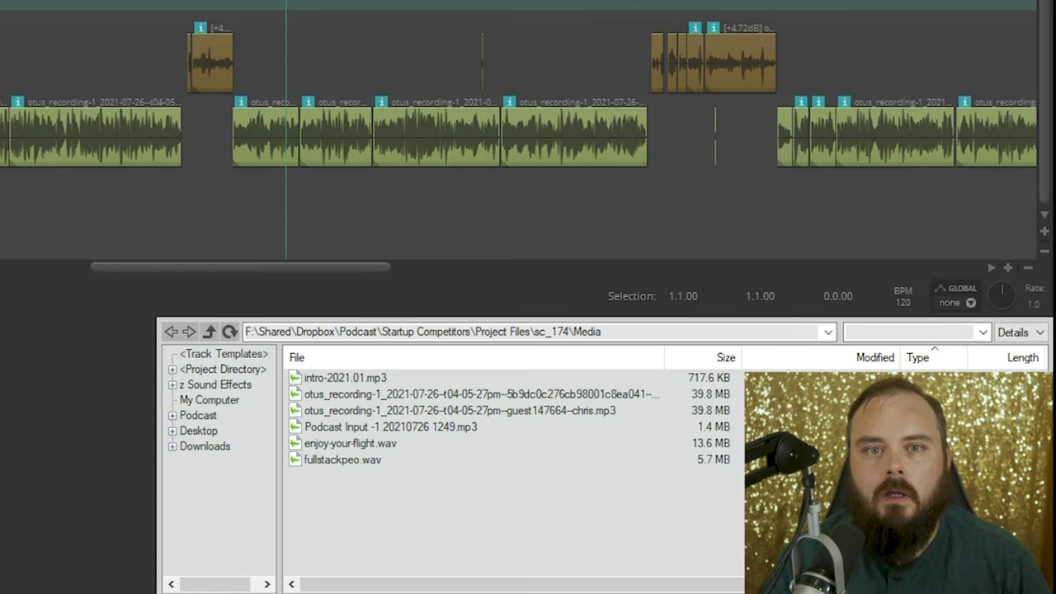
Step: Open the SWS Cycle Action editor and remove the existing Toggle playrate cycle action
click(202, 6)
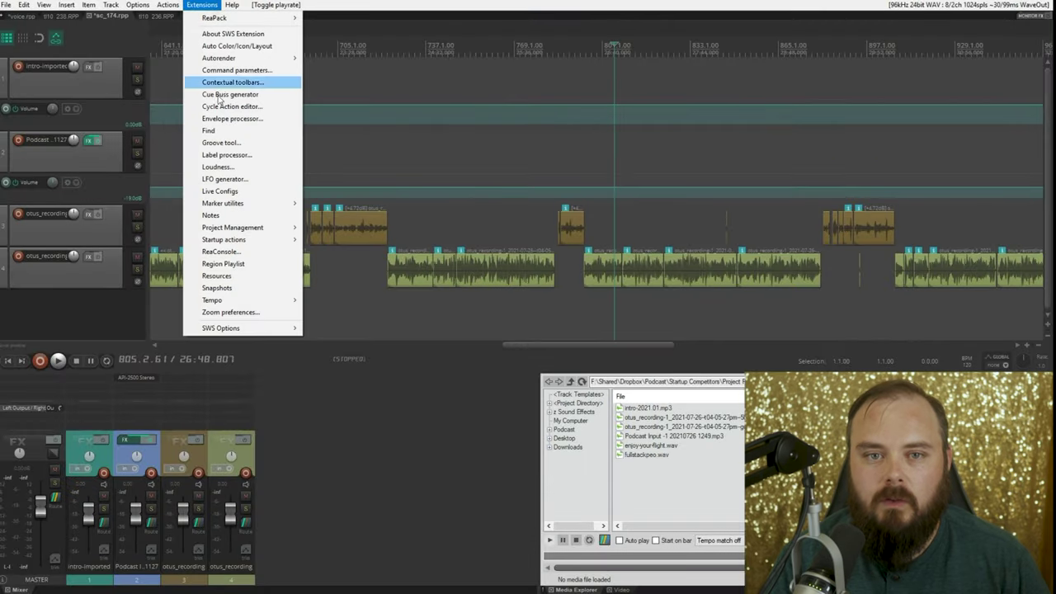
click(217, 105)
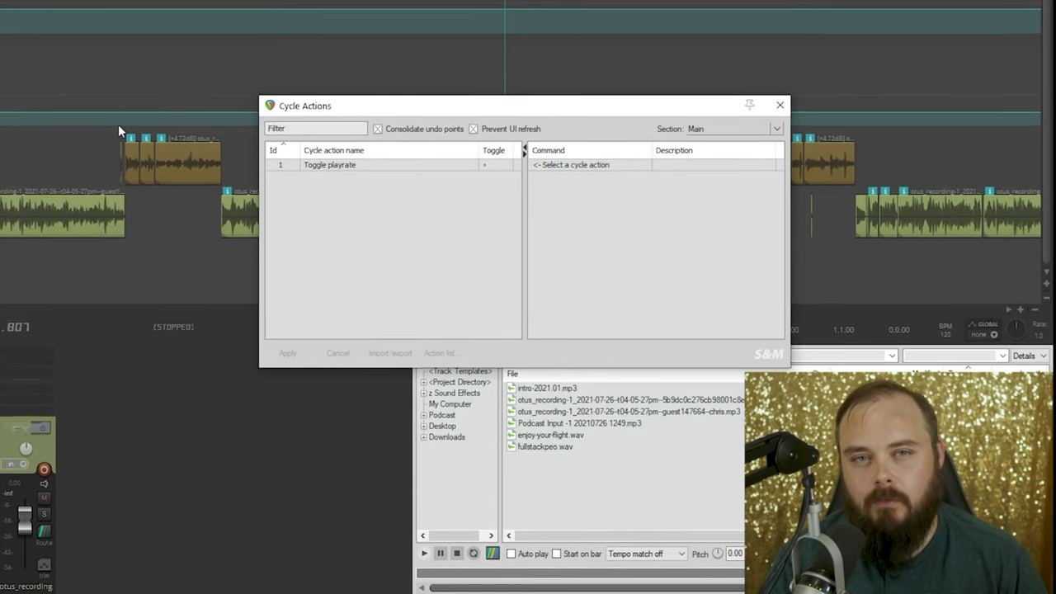
click(333, 165)
right_click(331, 165)
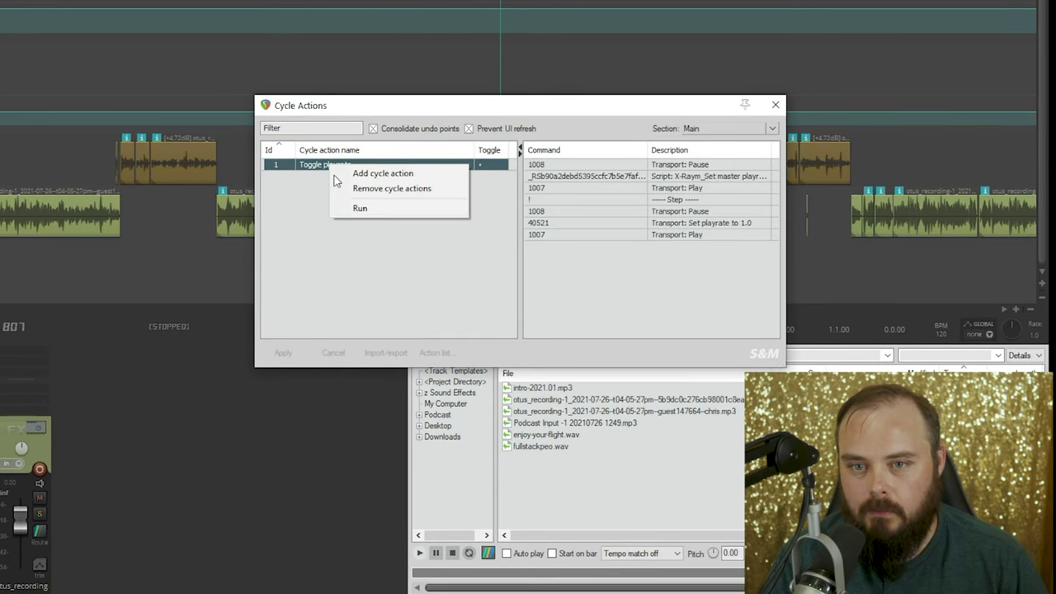
click(353, 189)
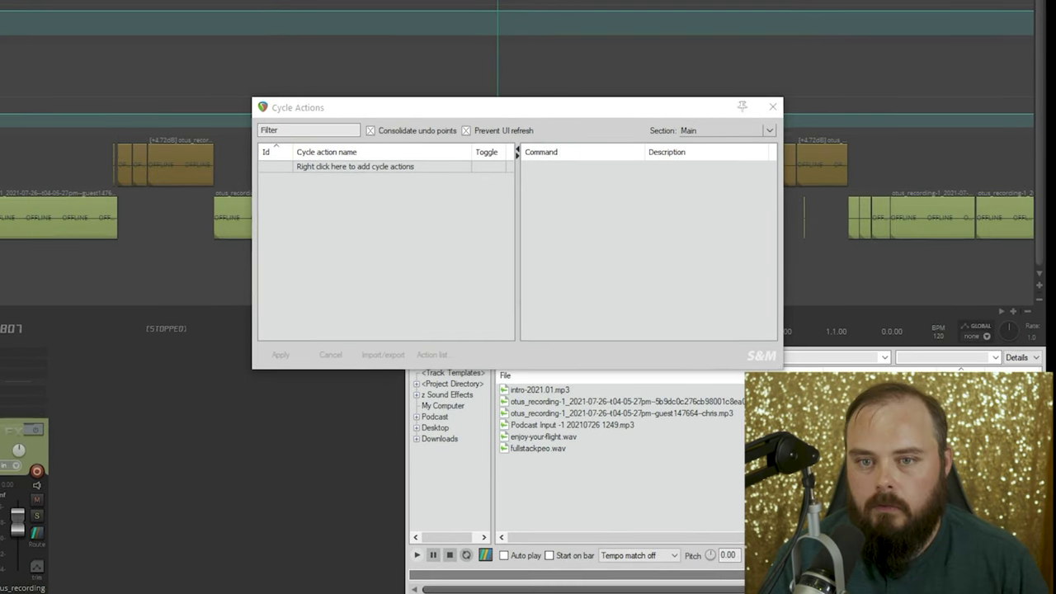
Step: Add a new cycle action and name it Toggle playrate
click(341, 166)
right_click(342, 168)
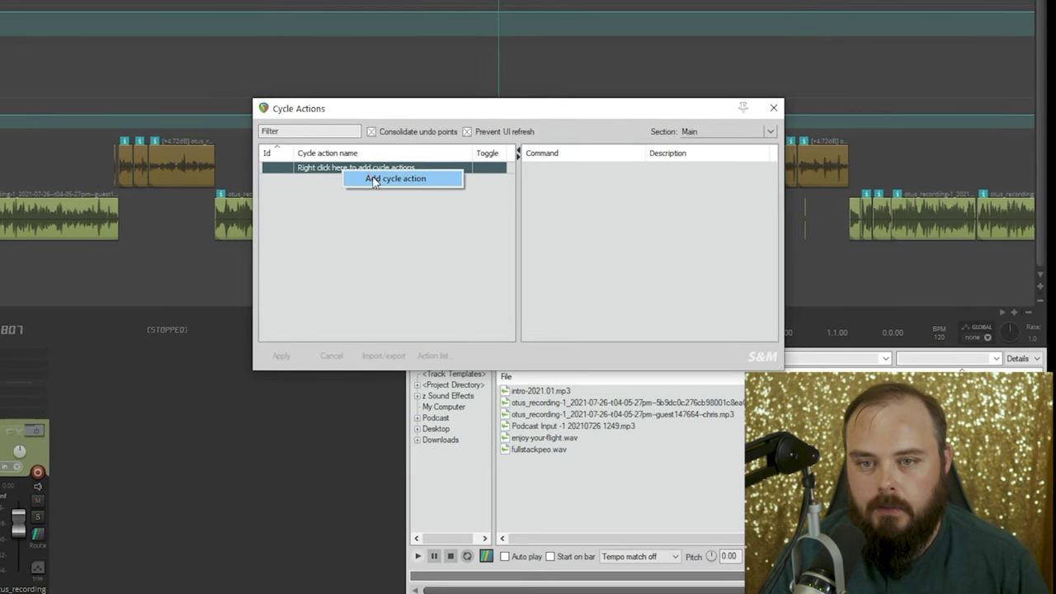
click(373, 177)
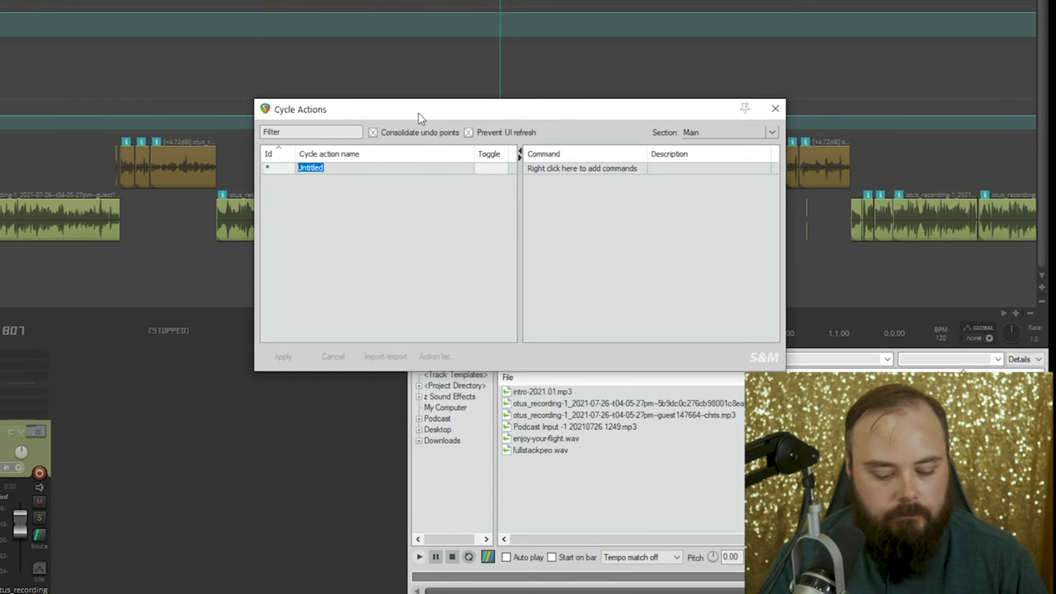
text(Toggle )
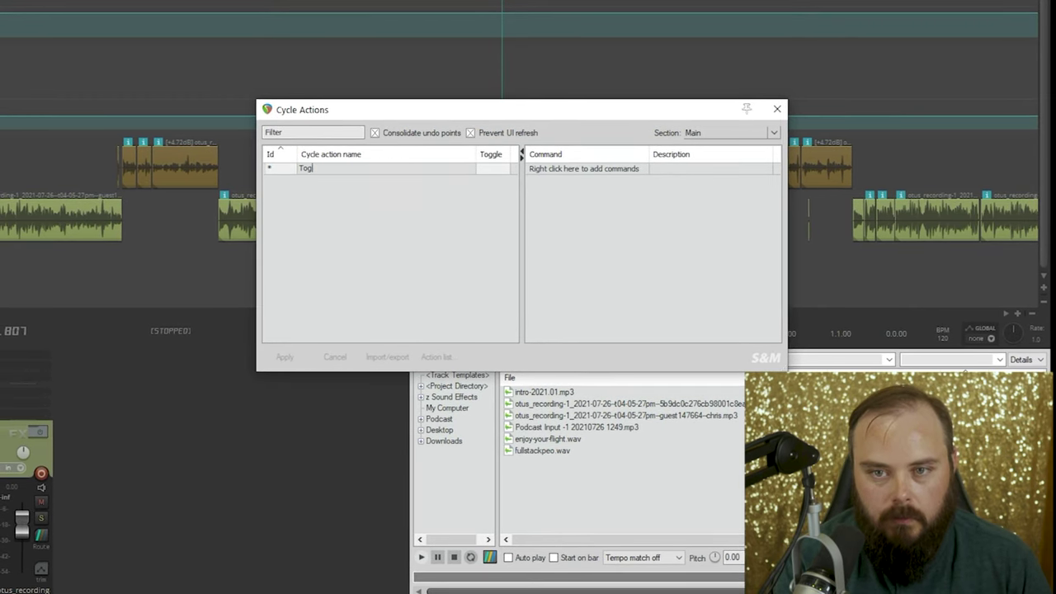
text(play)
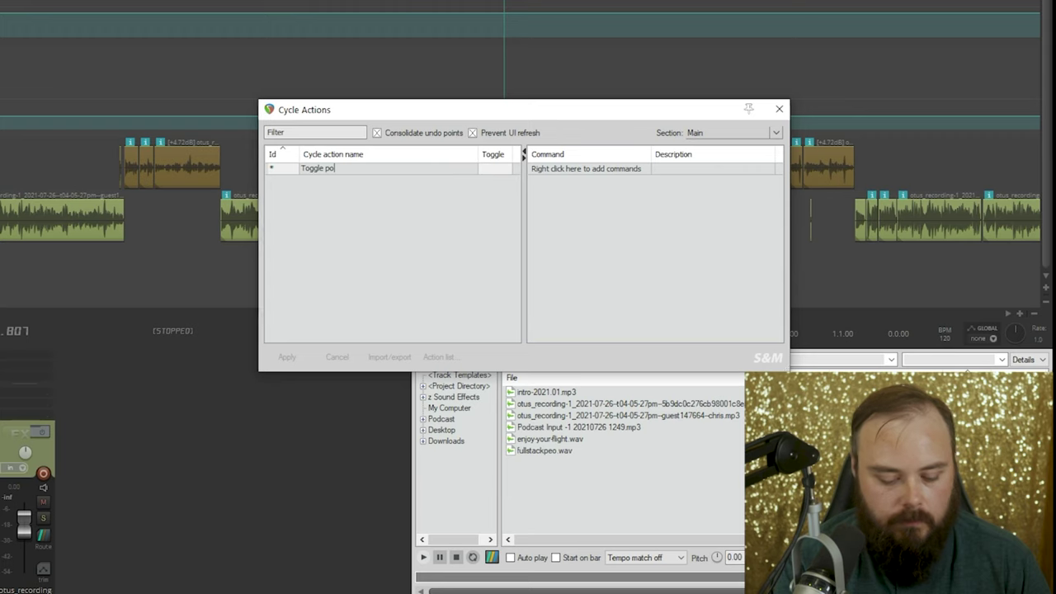
text(rate)
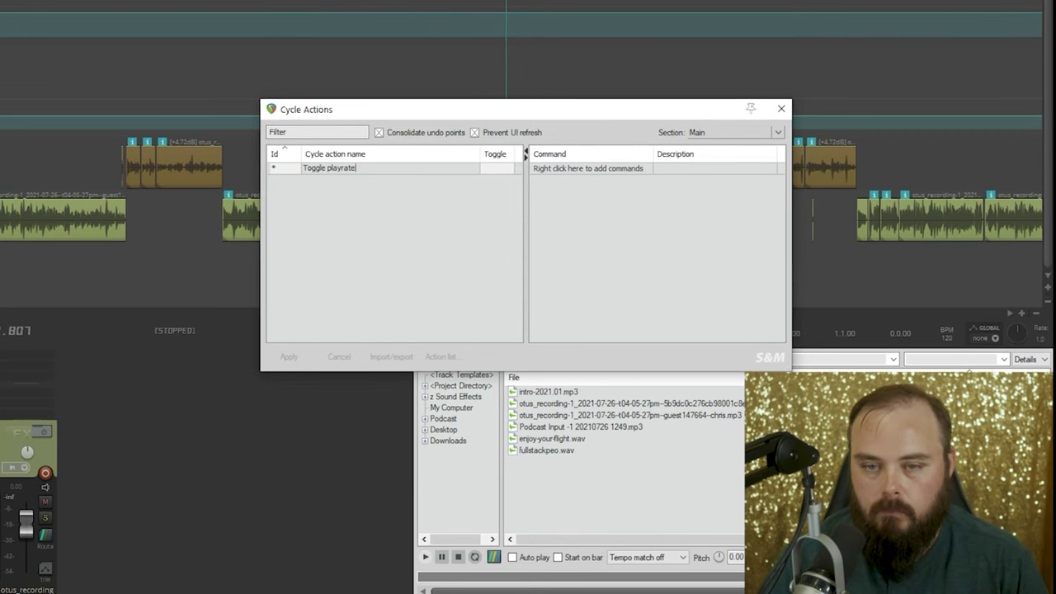
key(Return)
Step: Open the action list and arrange it side by side with the Cycle Actions window
drag(441, 116, 629, 125)
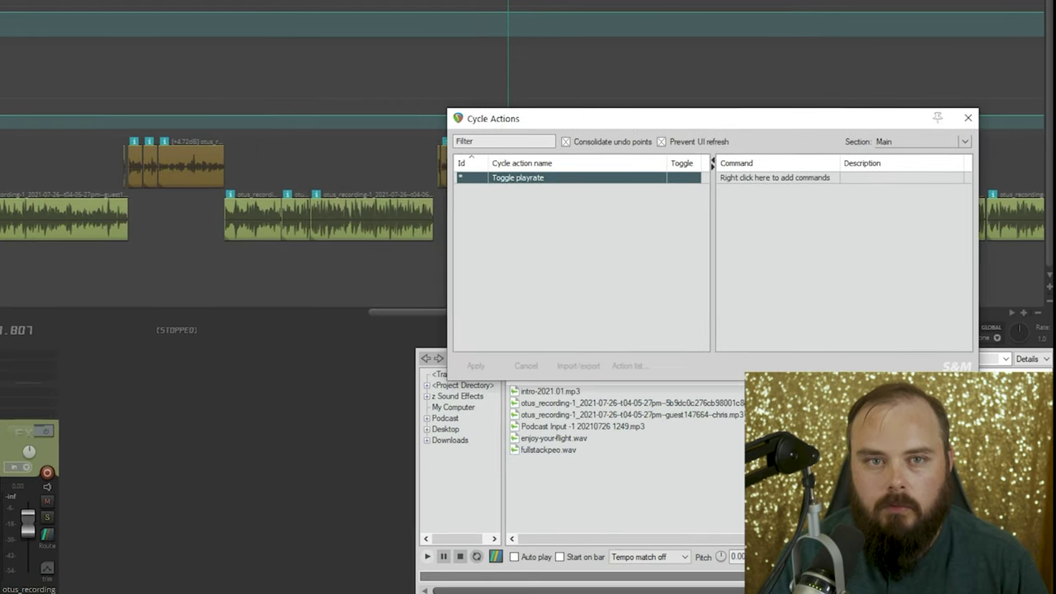
click(50, 2)
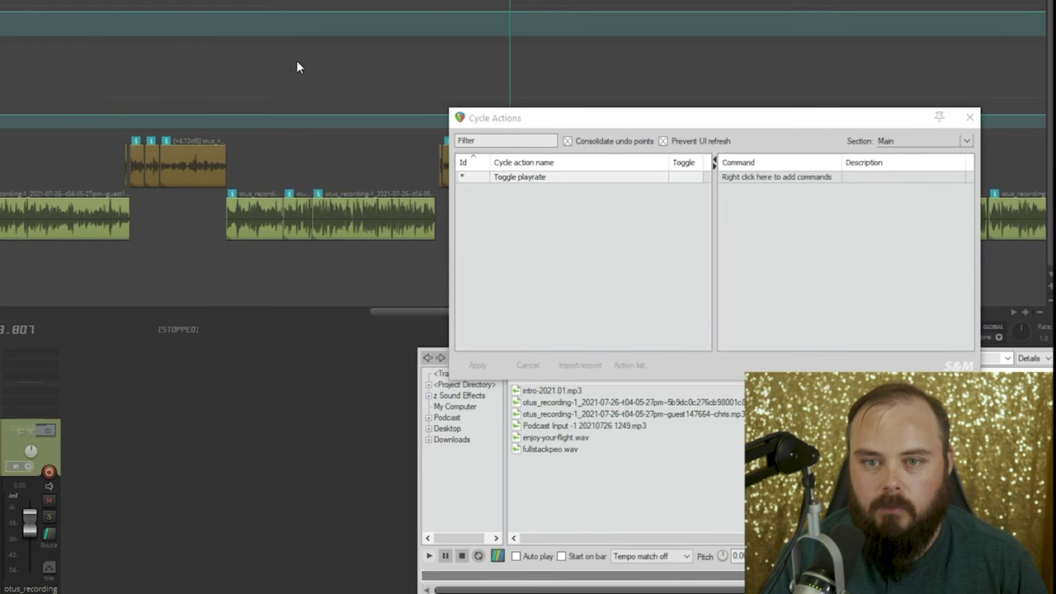
drag(321, 264, 206, 74)
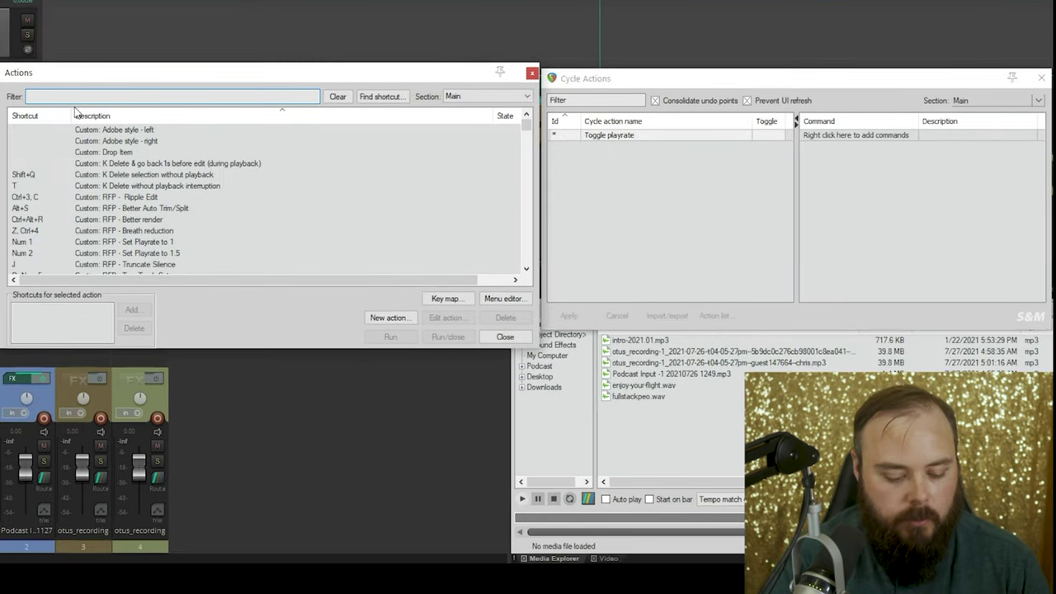
Step: Find Transport: Pause, copy its command ID, and add it as the first command of the Toggle playrate cycle action
text(t)
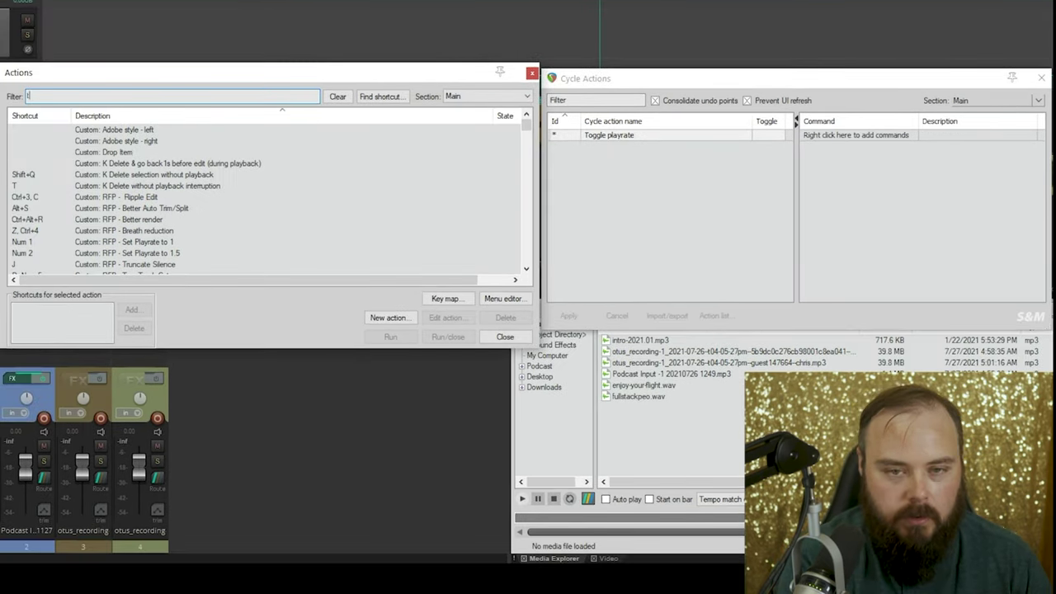
text(ransport pause)
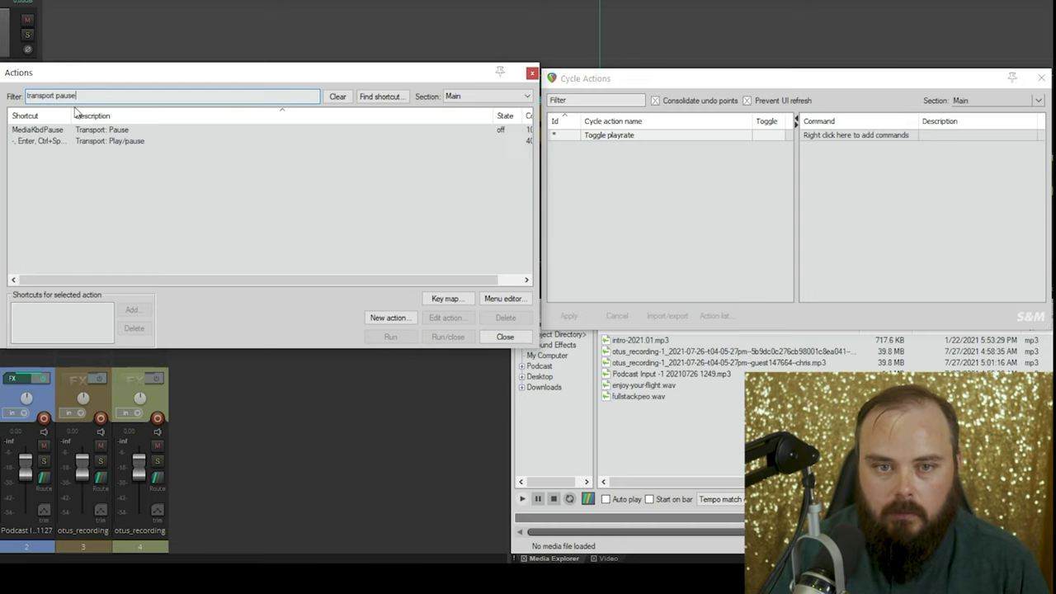
right_click(85, 129)
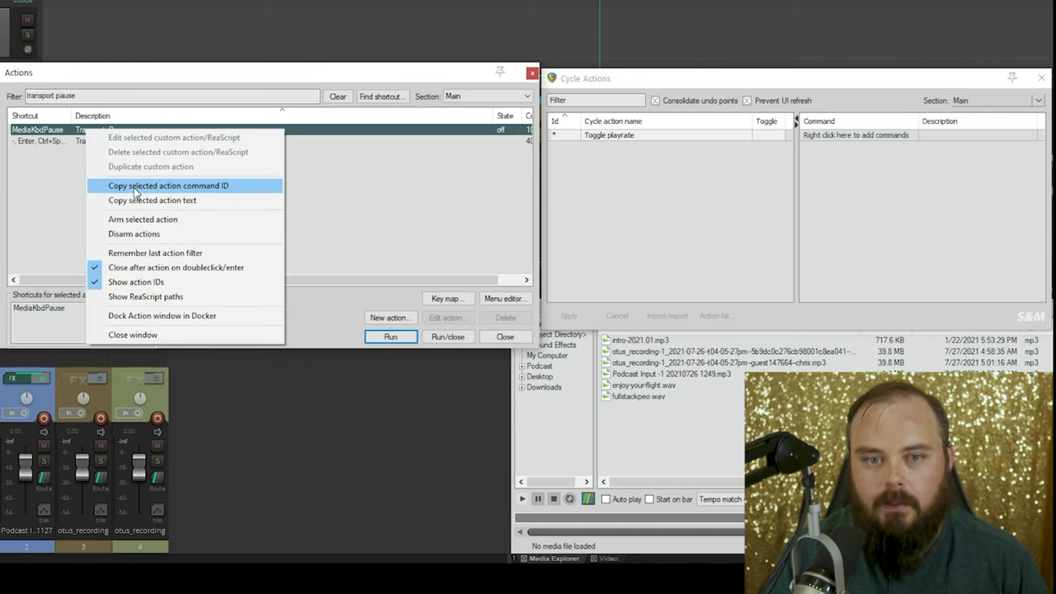
click(135, 188)
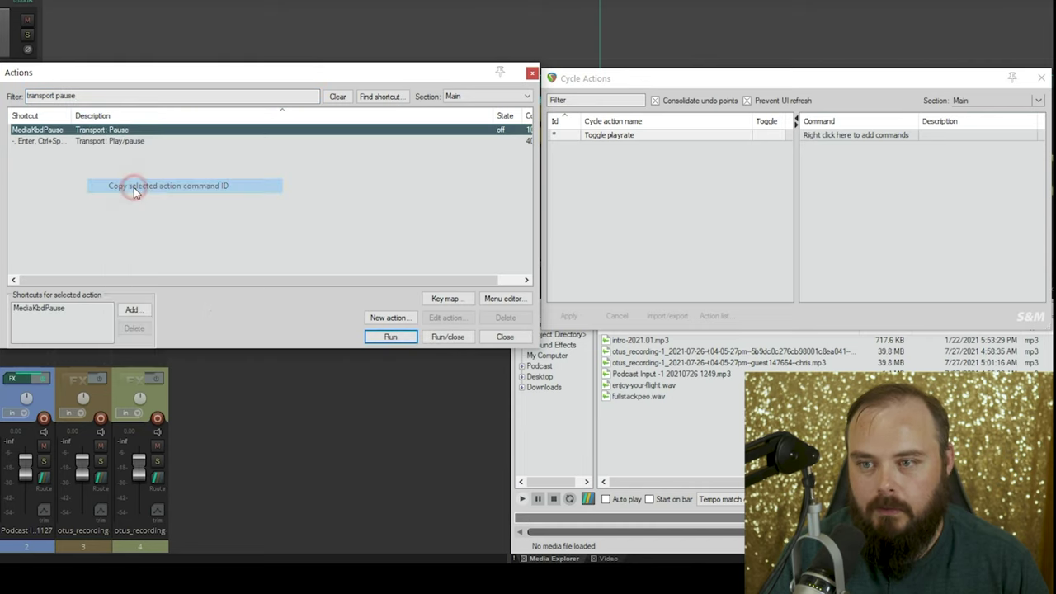
right_click(879, 142)
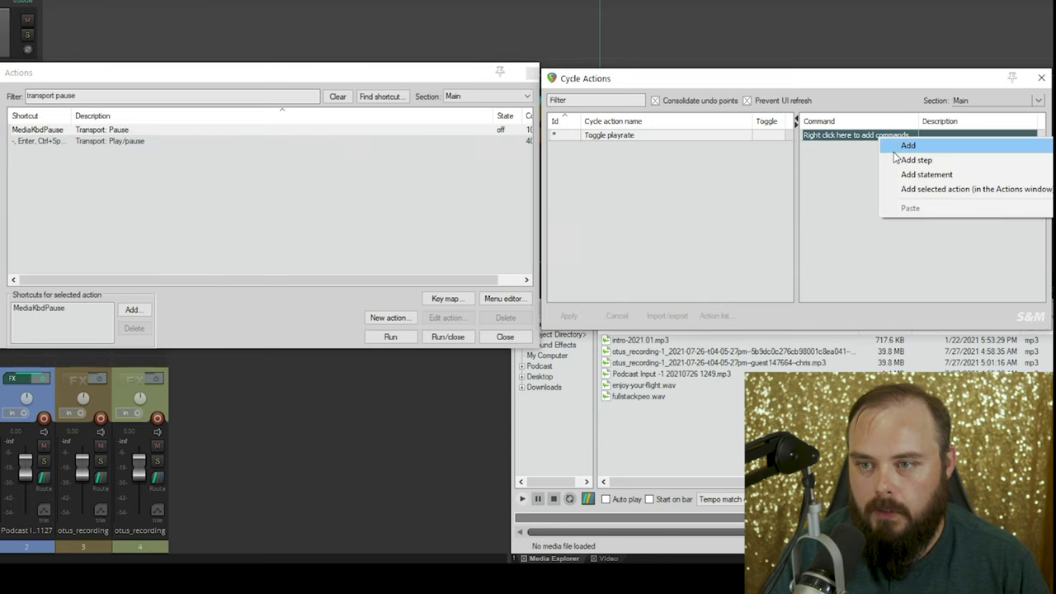
click(894, 148)
key(ctrl+v)
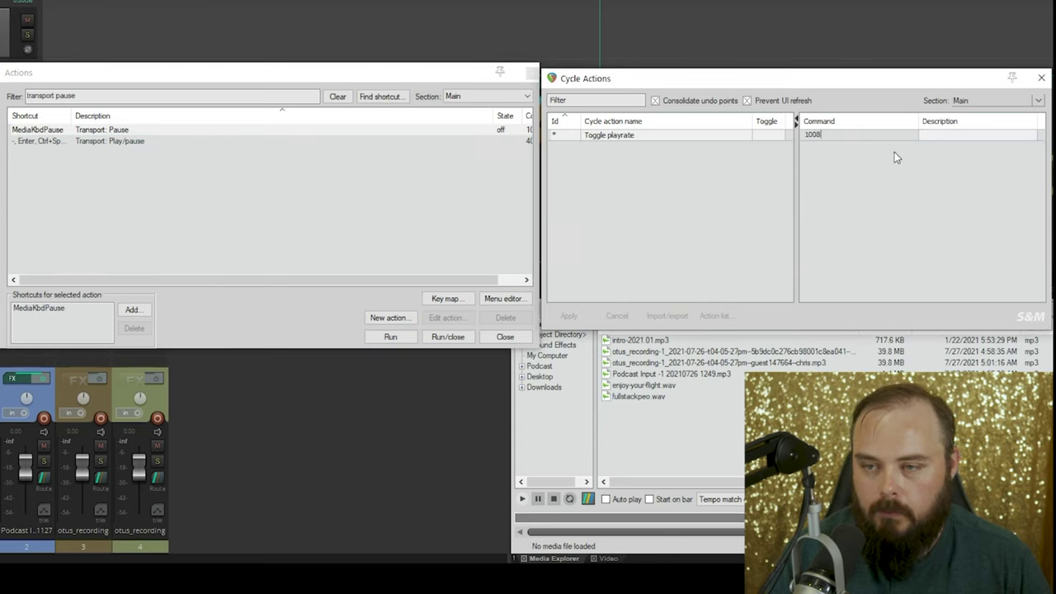
key(Return)
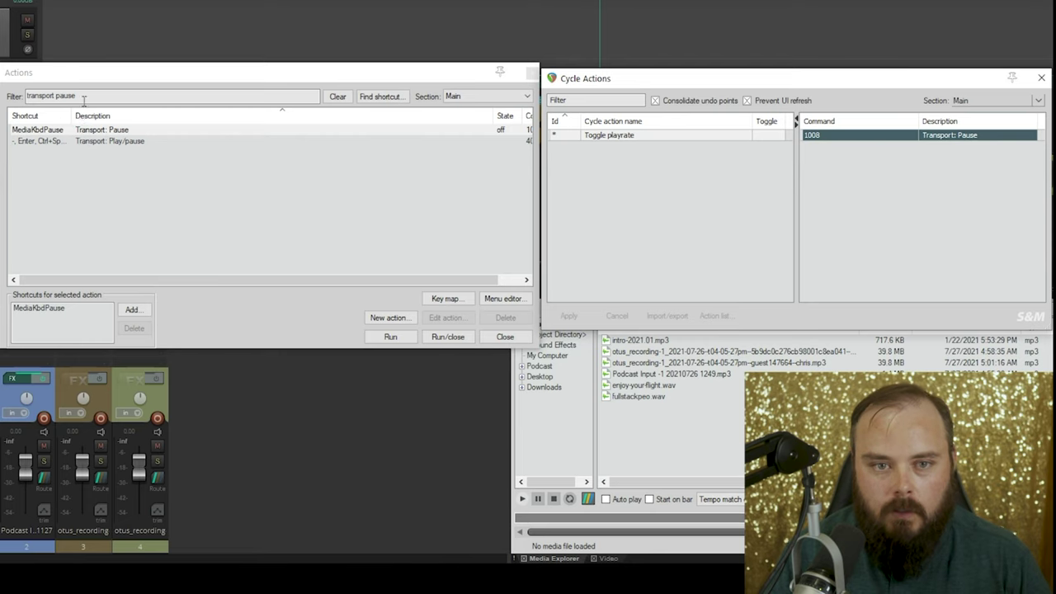
Step: Find Script: X-Raym_Set master playrate to 150%.lua, copy its command ID, and add it as the cycle action's second command
double_click(110, 97)
text(x)
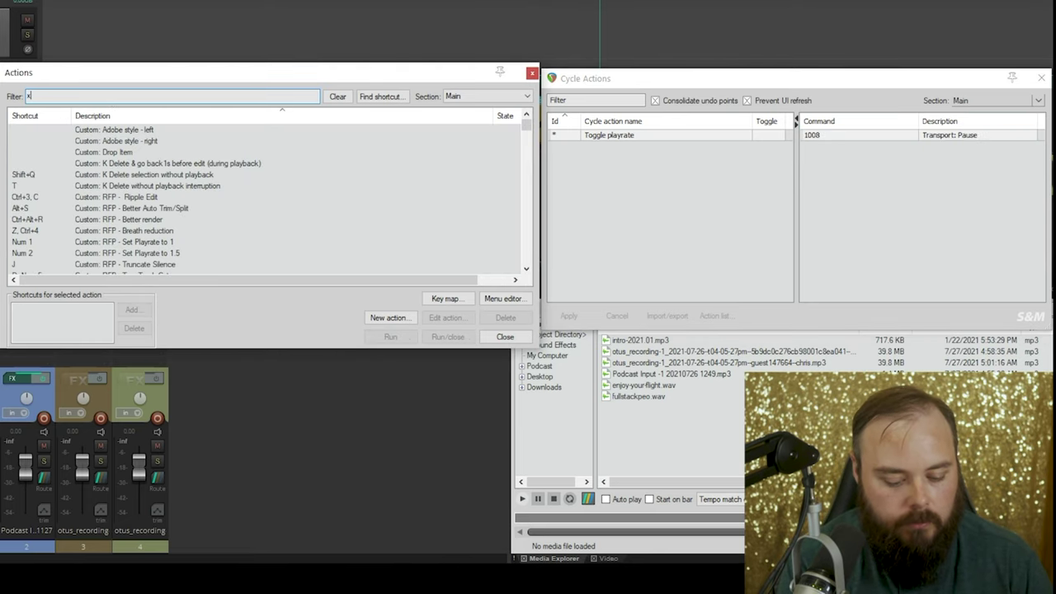
text(-raym_)
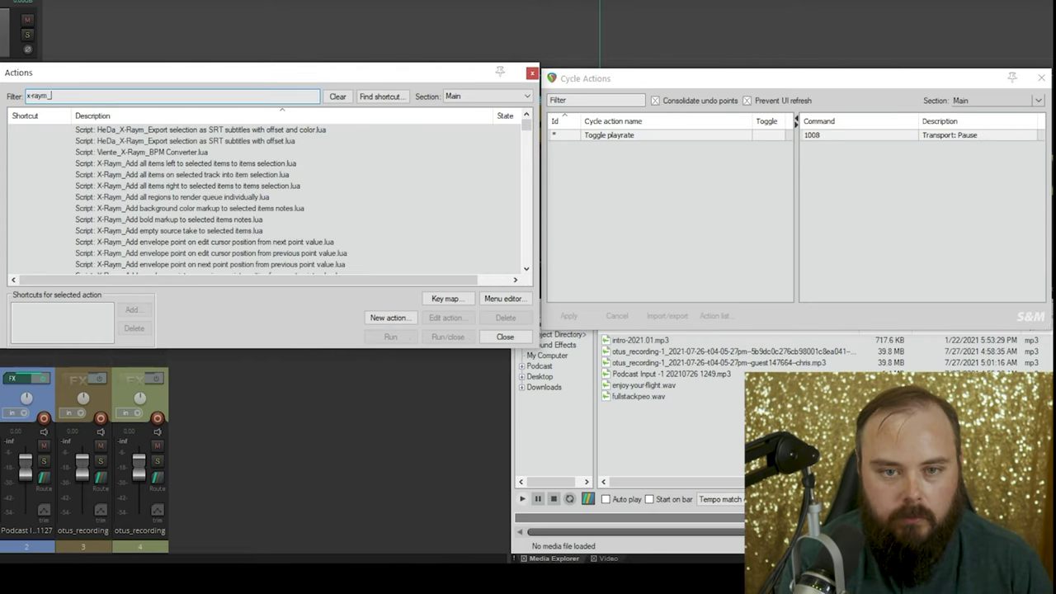
text(set m)
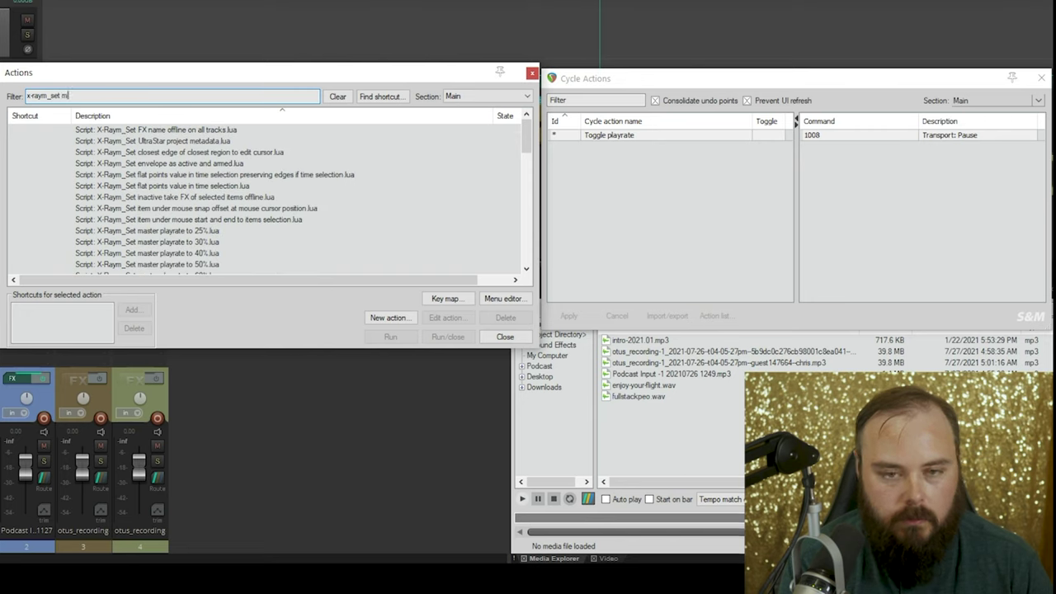
text(aster)
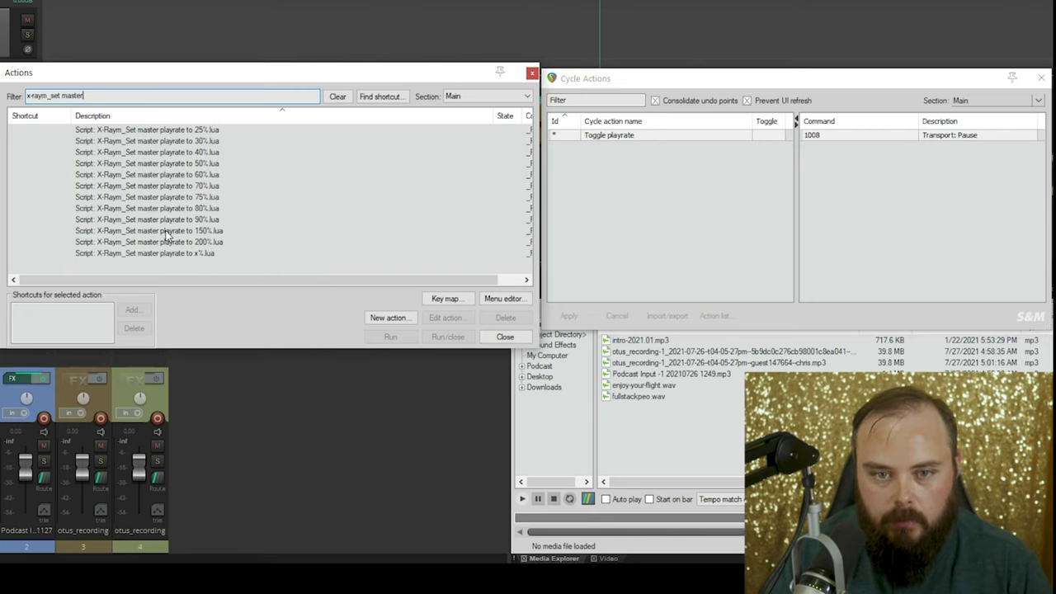
right_click(164, 234)
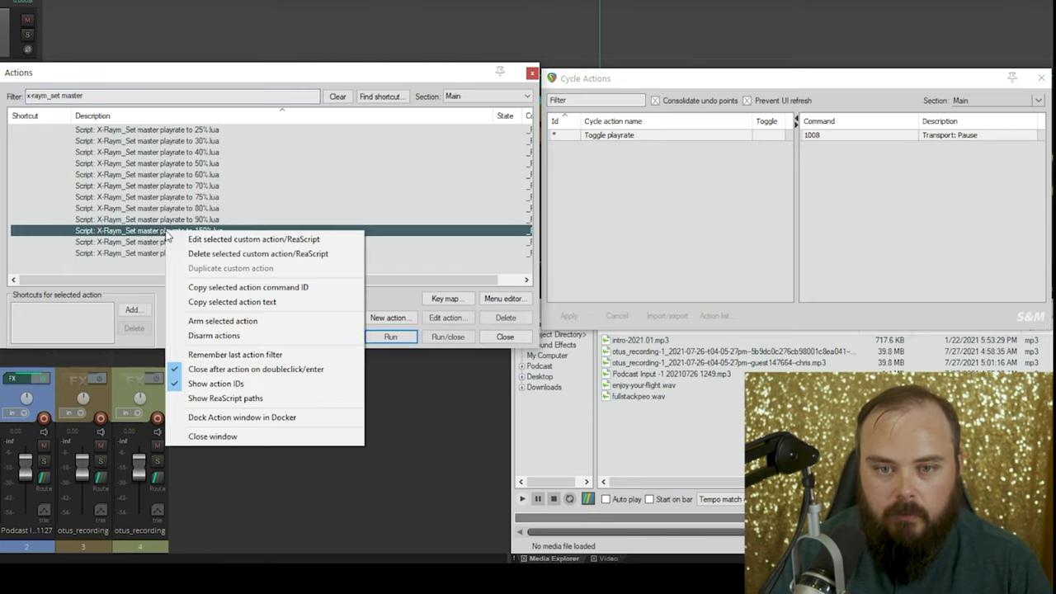
click(203, 285)
right_click(850, 148)
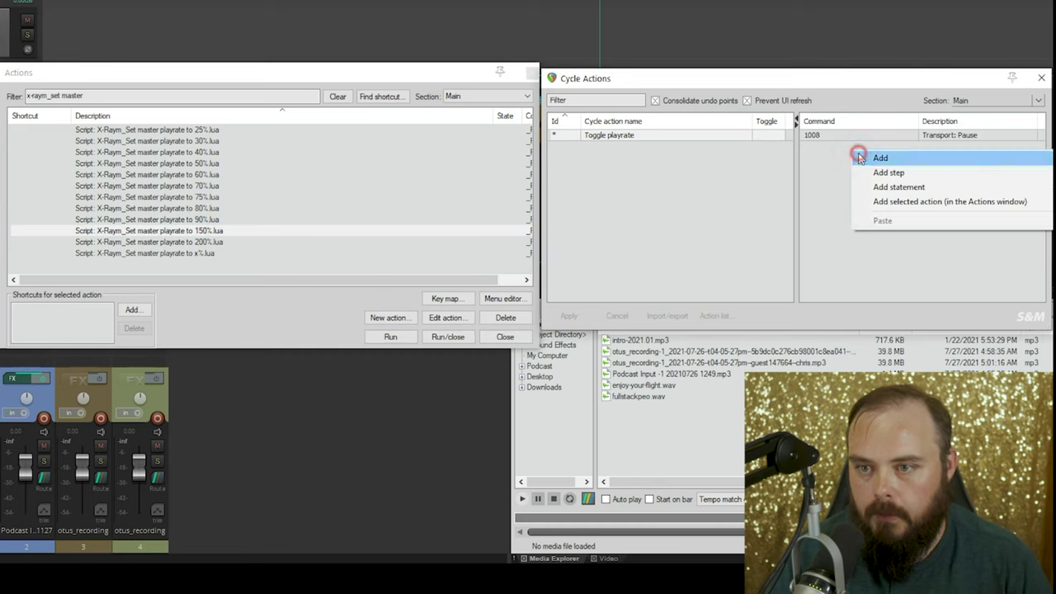
click(854, 156)
key(ctrl+v)
key(Return)
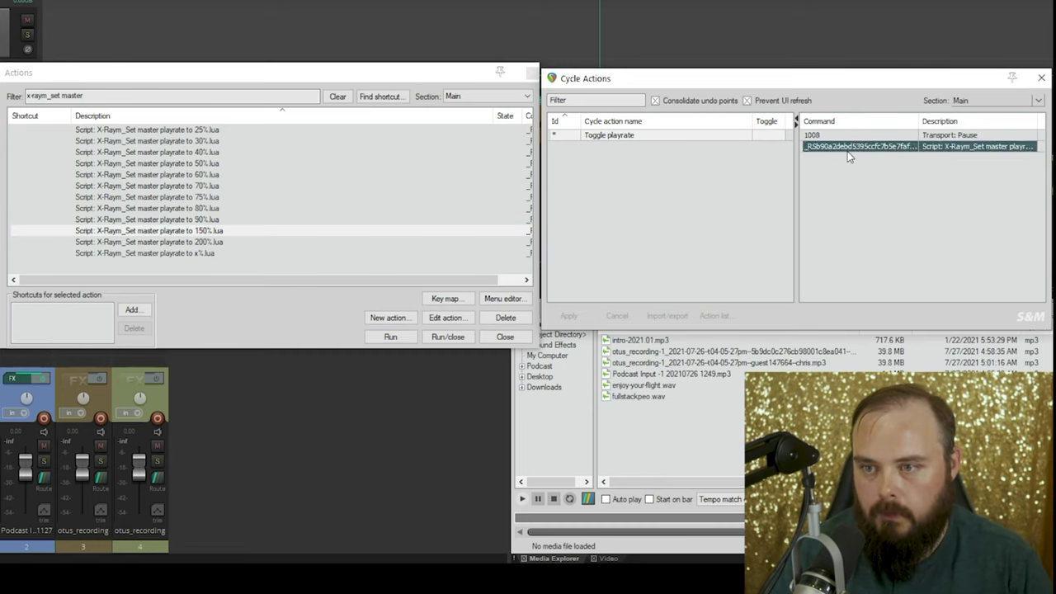
Step: Find Transport: Play, copy its command ID, and add it as the third command of the Toggle playrate cycle action
click(245, 94)
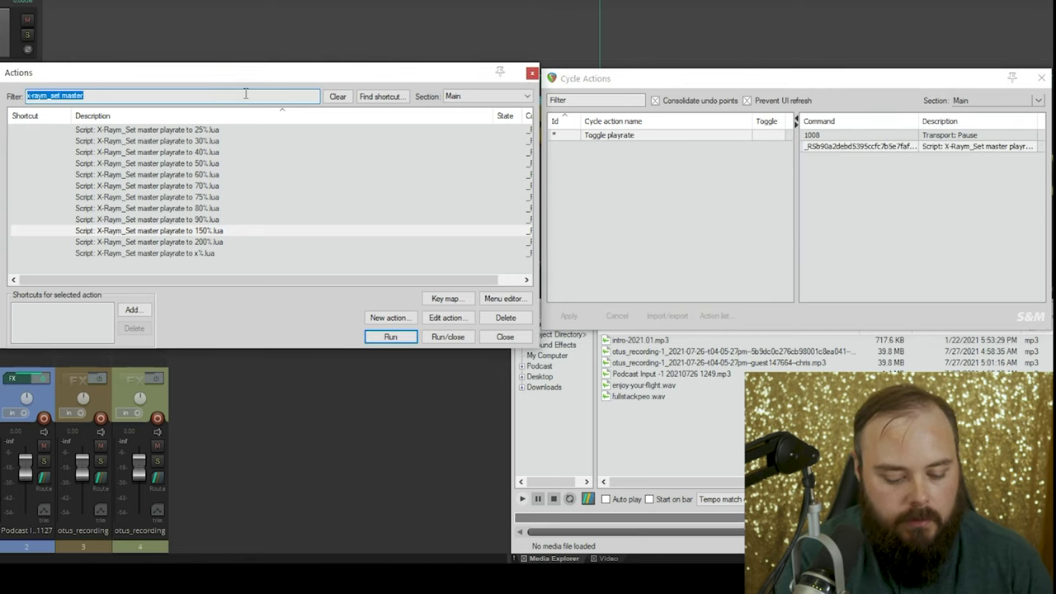
text(t)
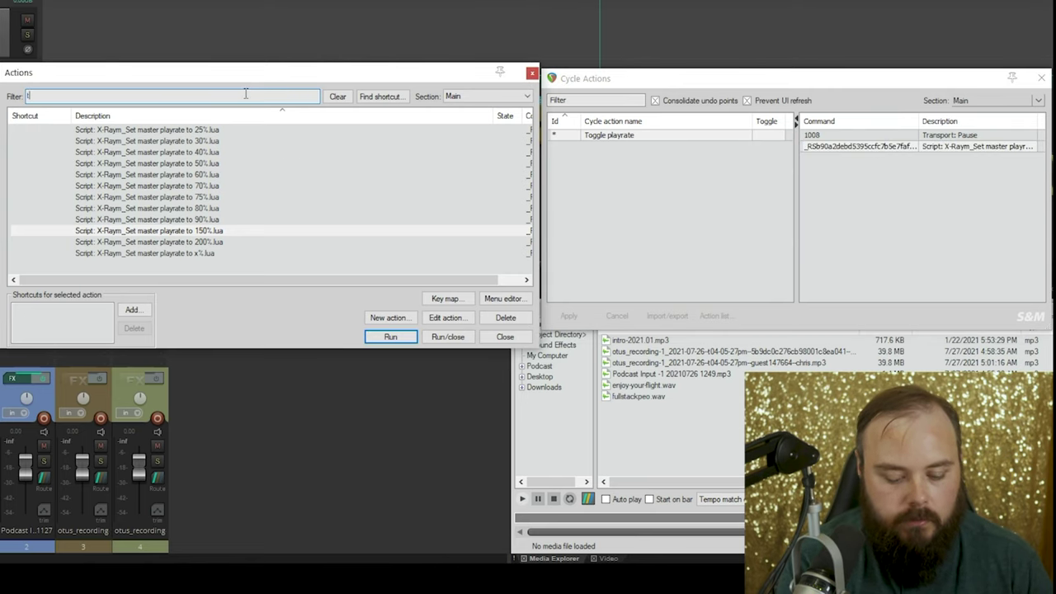
text(ransport play)
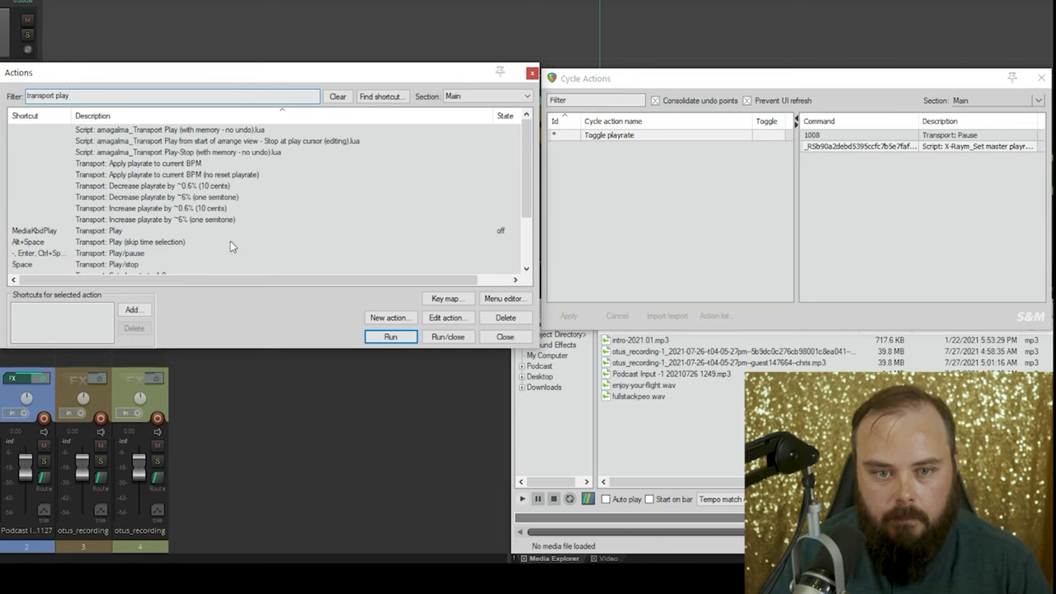
right_click(113, 234)
click(156, 287)
right_click(843, 168)
click(869, 173)
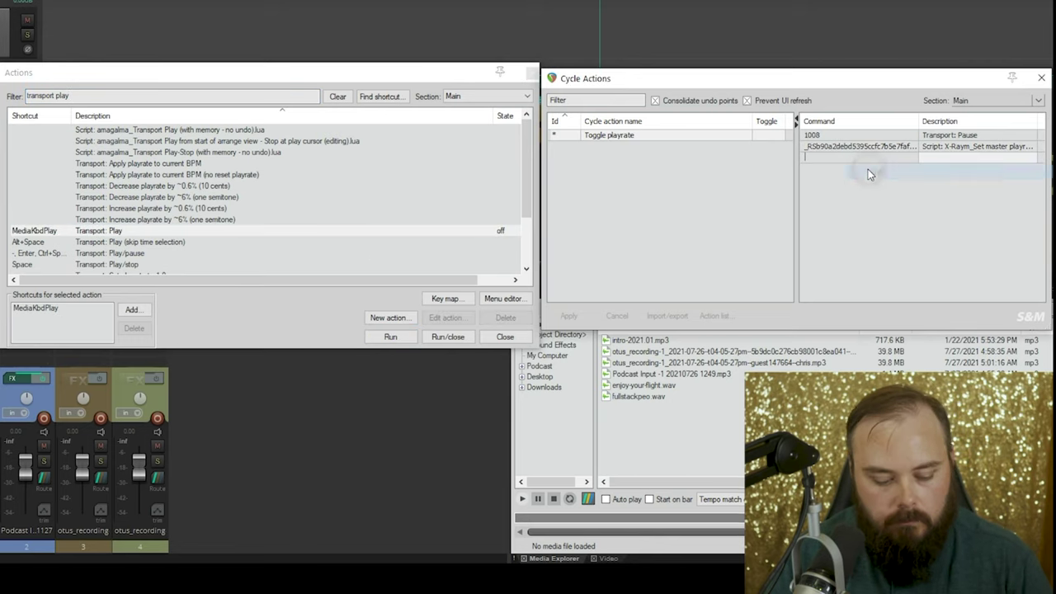
key(ctrl+v)
key(Return)
Step: Add a step separator to the cycle action, followed by Transport: Pause using command ID 1008
right_click(867, 169)
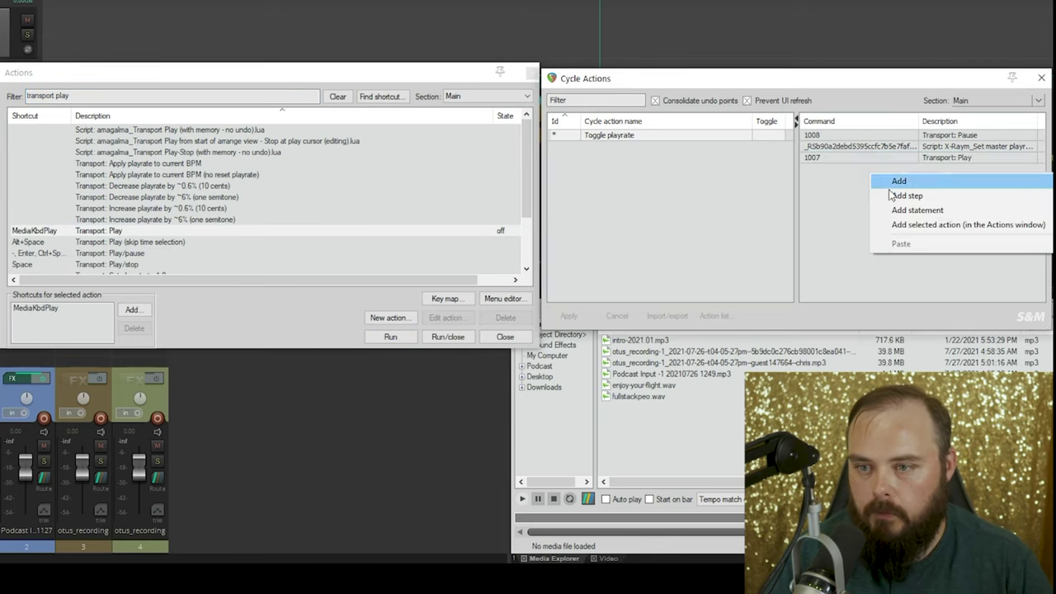
click(895, 195)
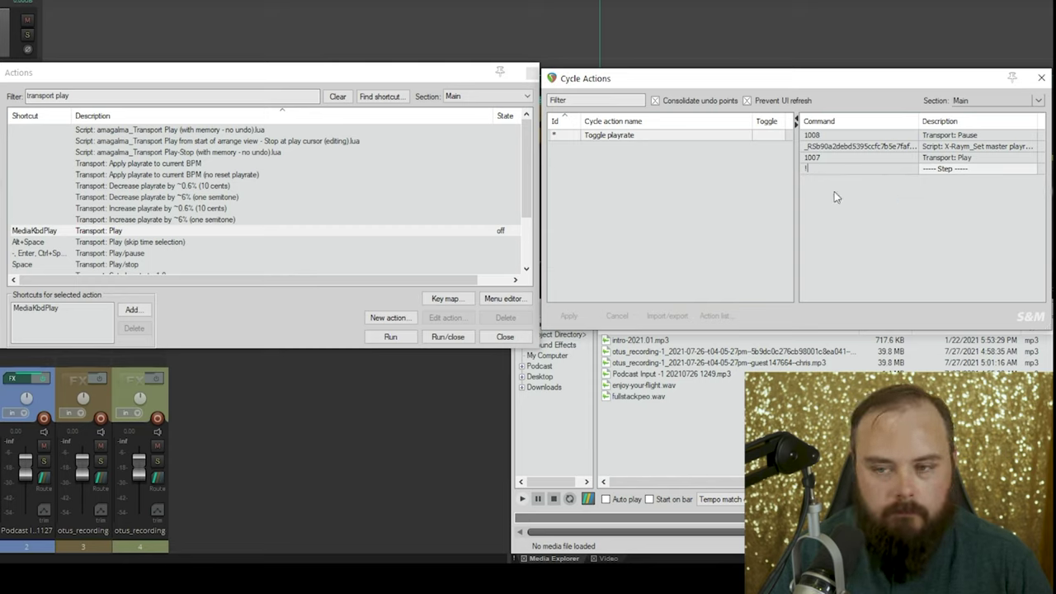
right_click(842, 189)
click(858, 198)
text(1)
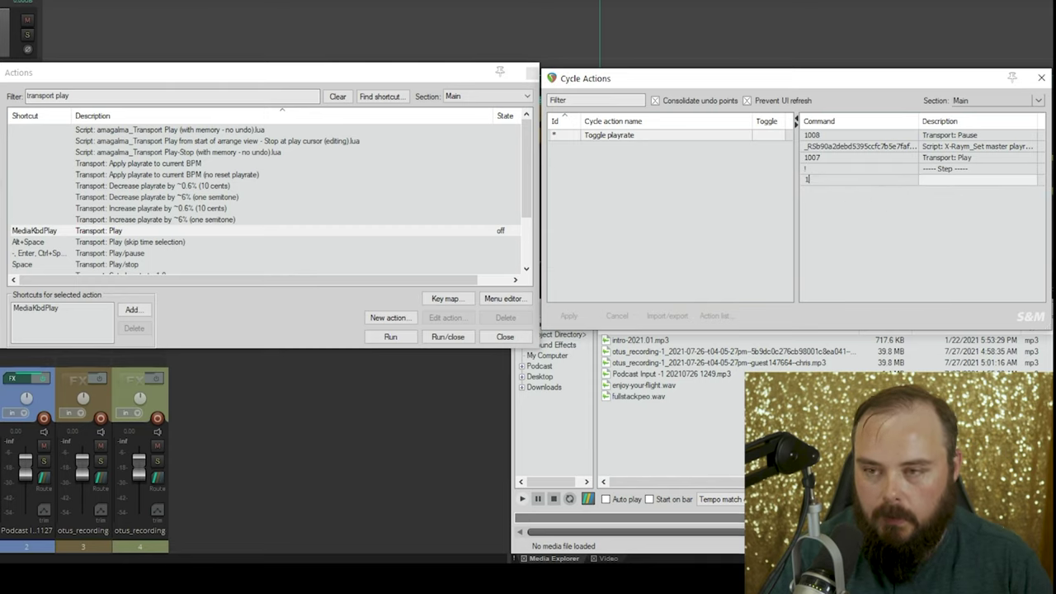
text(008)
key(Return)
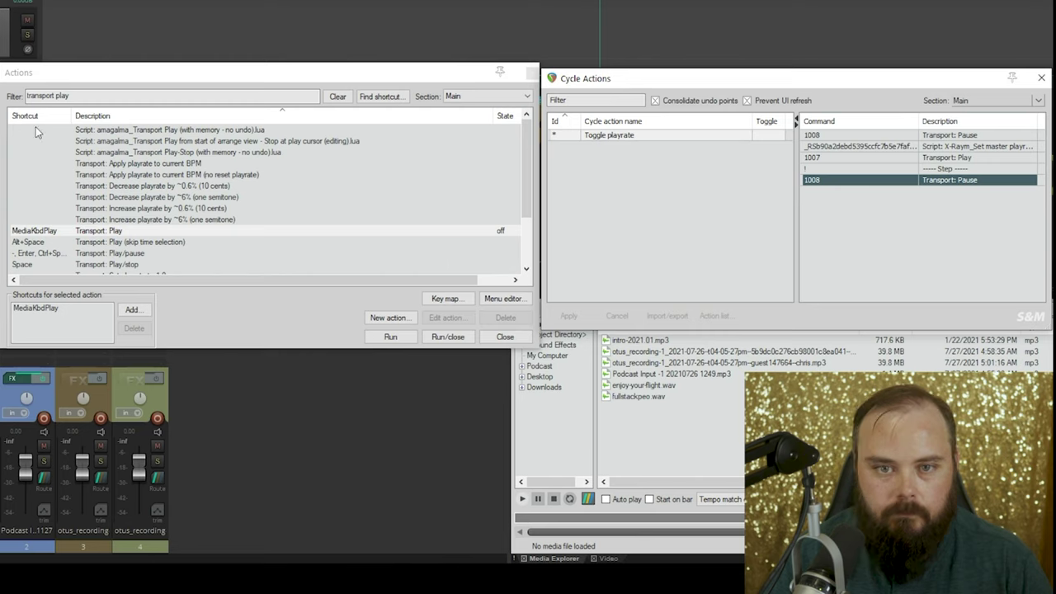
Step: Find Transport: Set playrate to 1.0, copy its command ID, and add it after the second Transport: Pause command
click(107, 96)
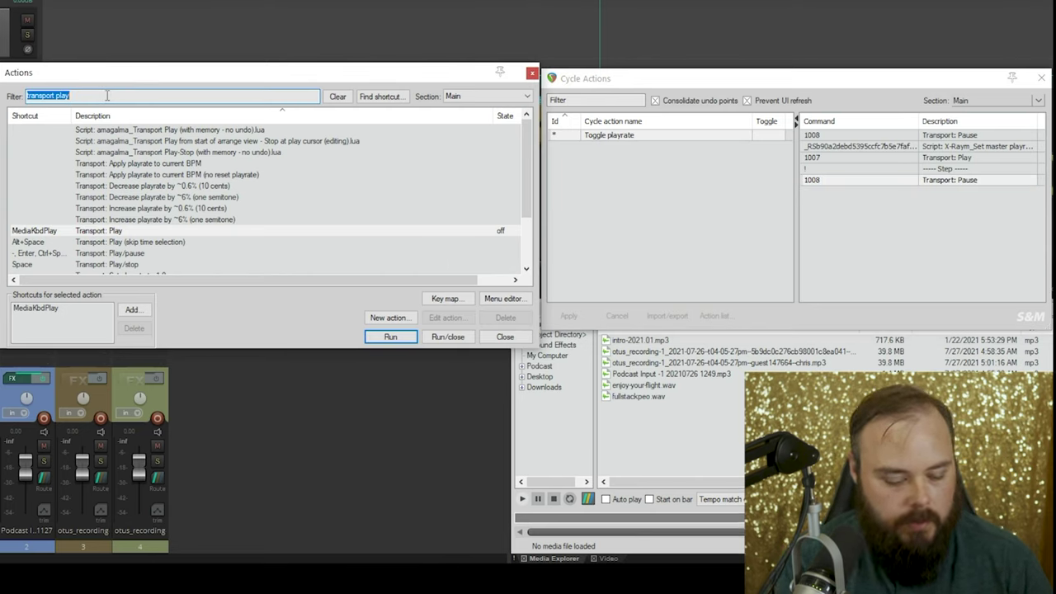
text(transpor)
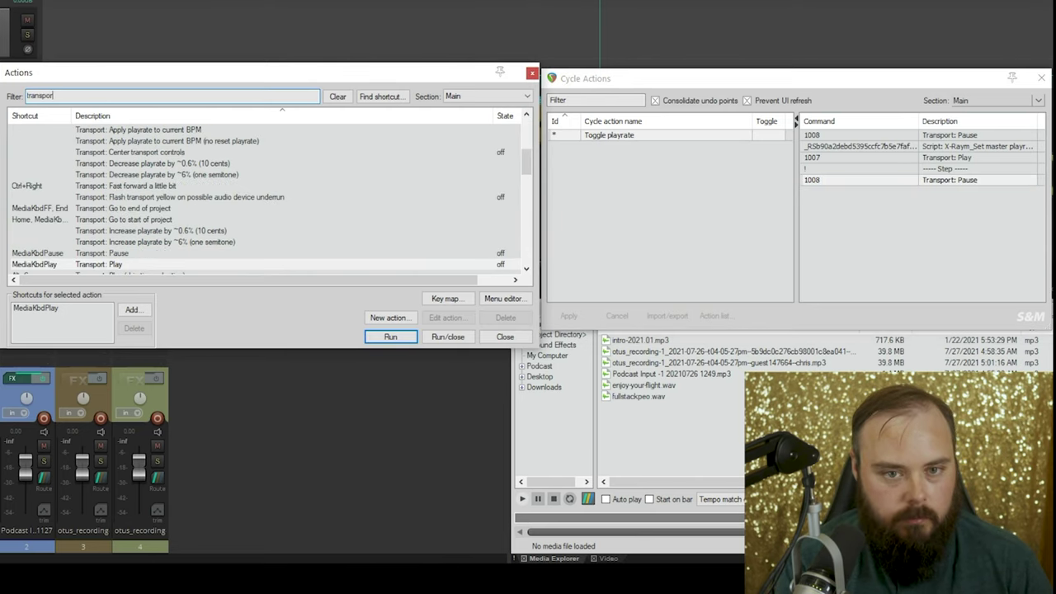
text(t: set playra)
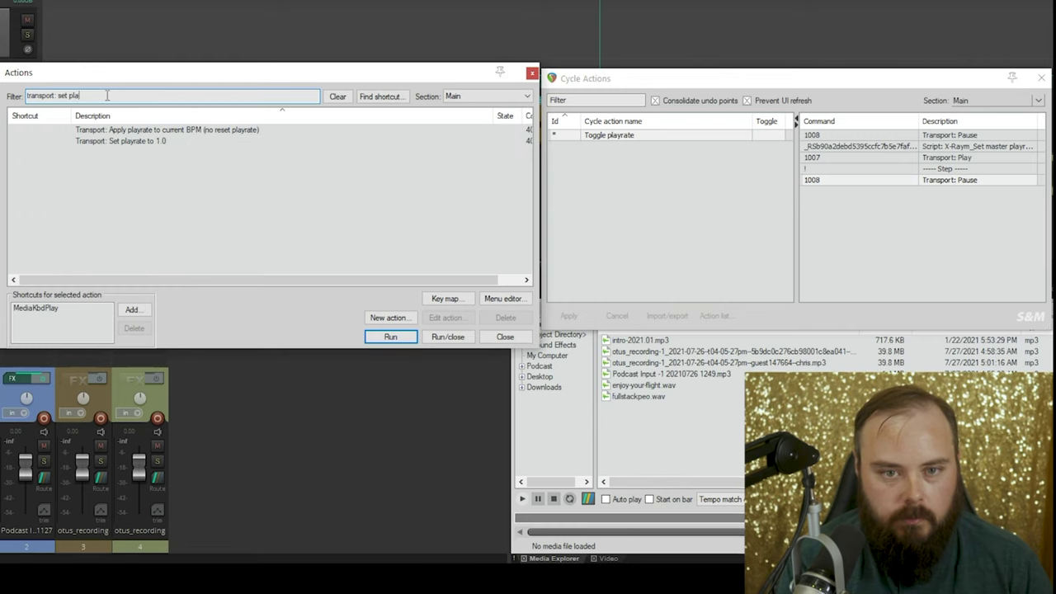
right_click(105, 145)
click(165, 198)
right_click(819, 202)
click(833, 215)
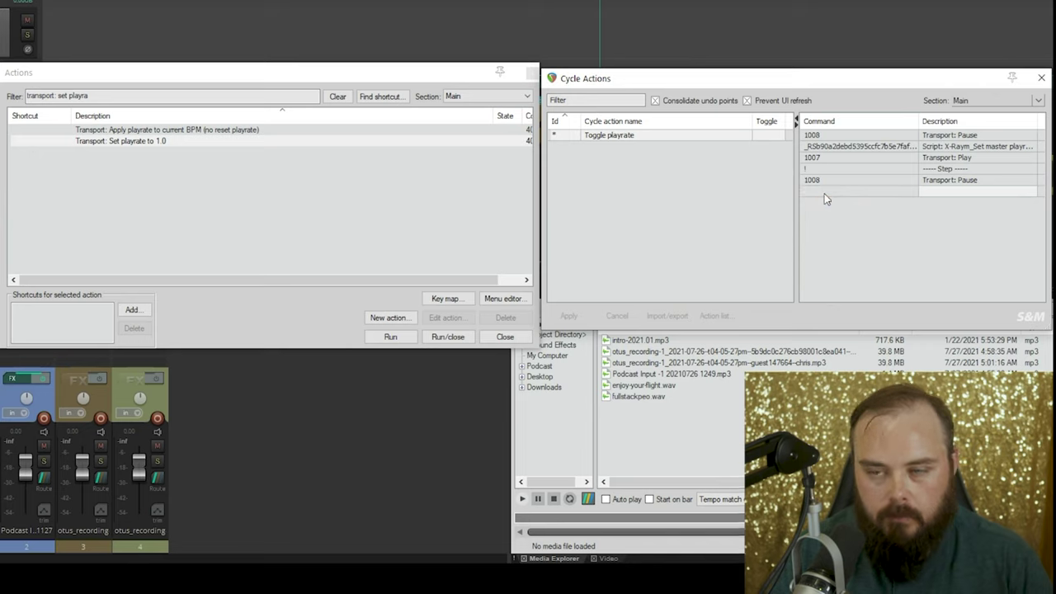
key(ctrl+v)
key(Return)
Step: Add Transport: Play as the final command of the cycle action using command ID 1007
right_click(824, 201)
click(834, 212)
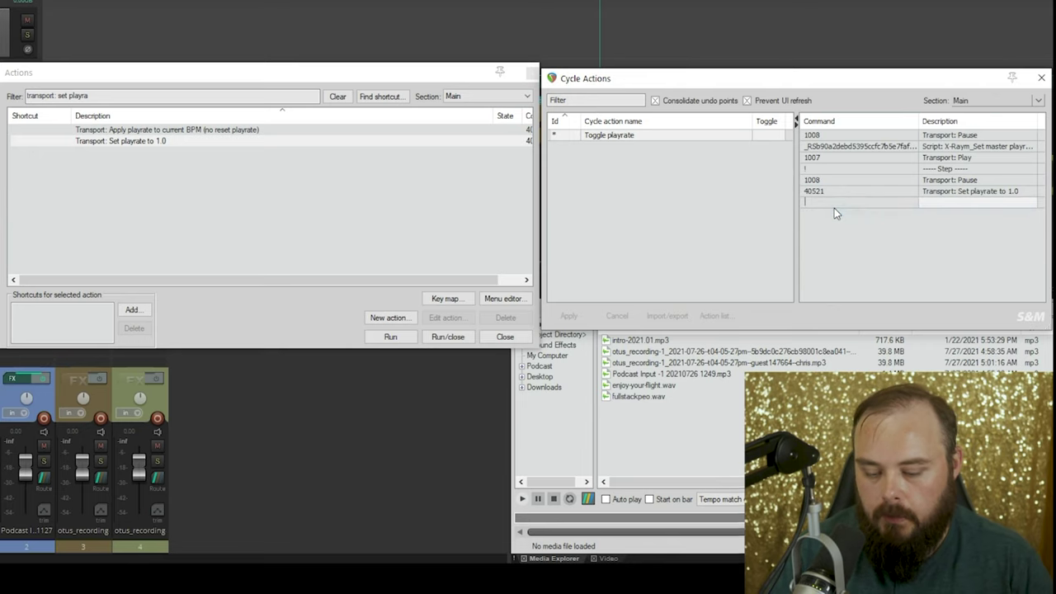
text(100)
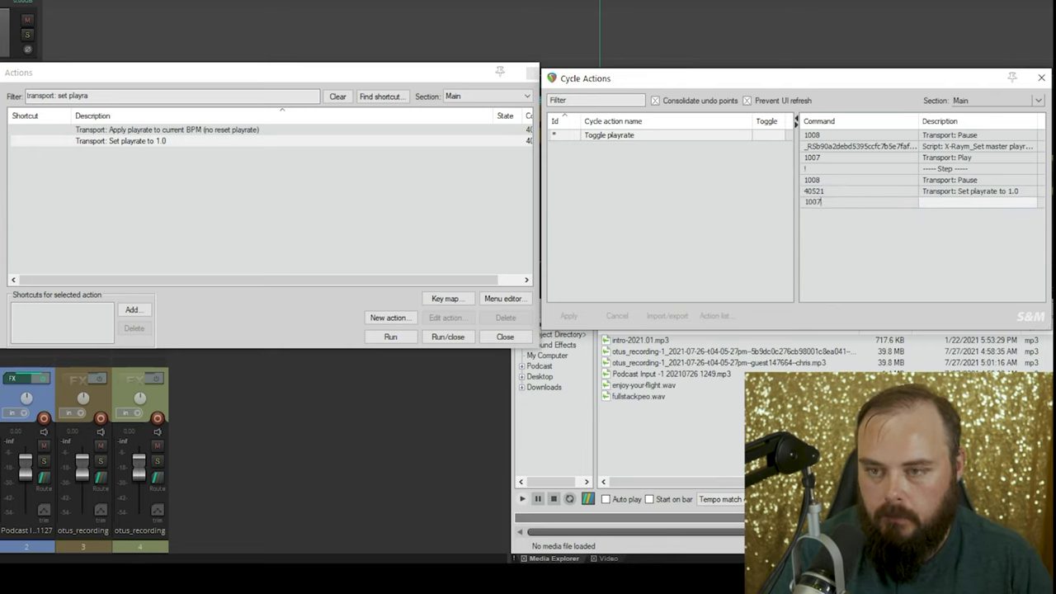
text(7)
key(Return)
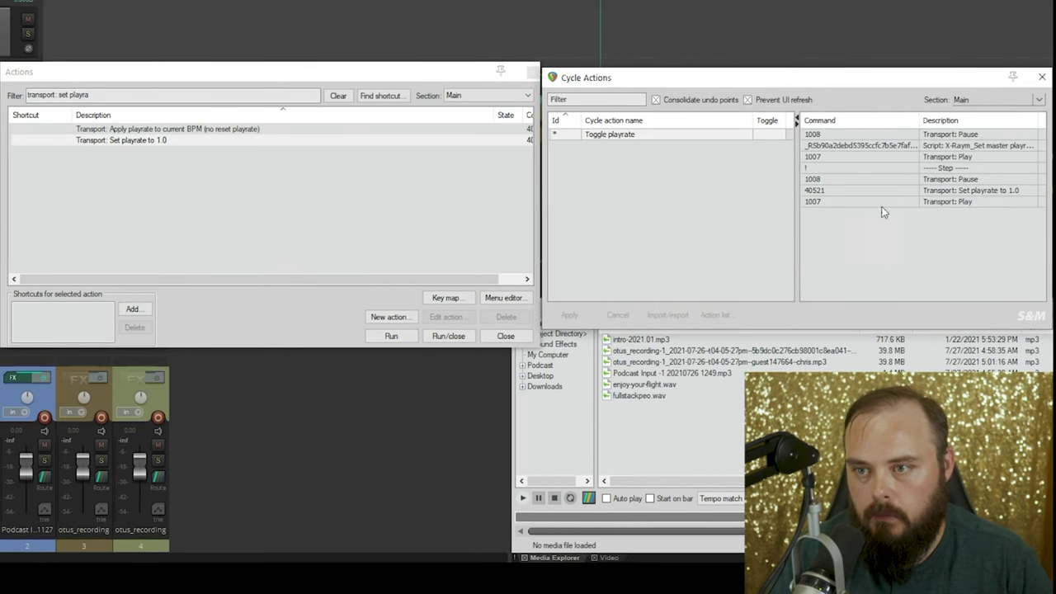
Step: Close the Cycle Actions and Actions windows, and reopen the action list
click(1041, 78)
click(528, 74)
click(167, 5)
click(169, 17)
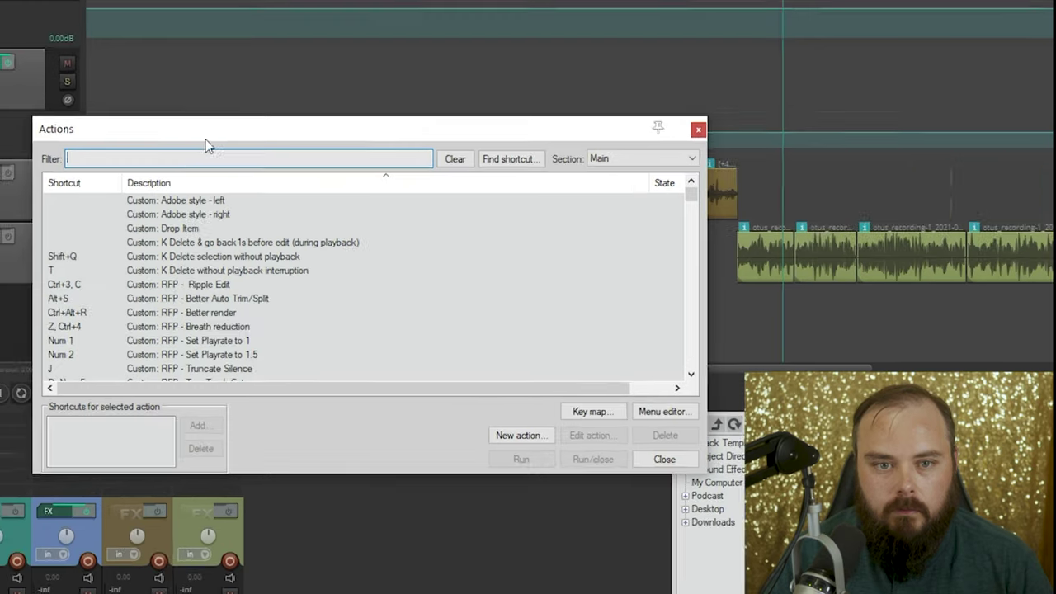
Step: Find the Toggle playrate action and assign it the additional shortcut Num 1
text(toggle play)
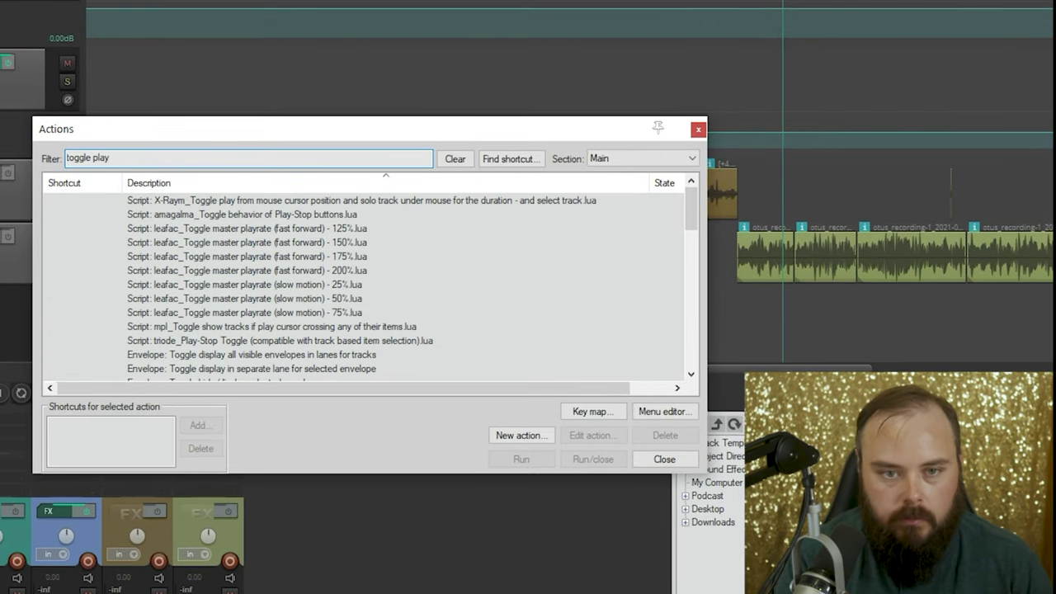
text(rate)
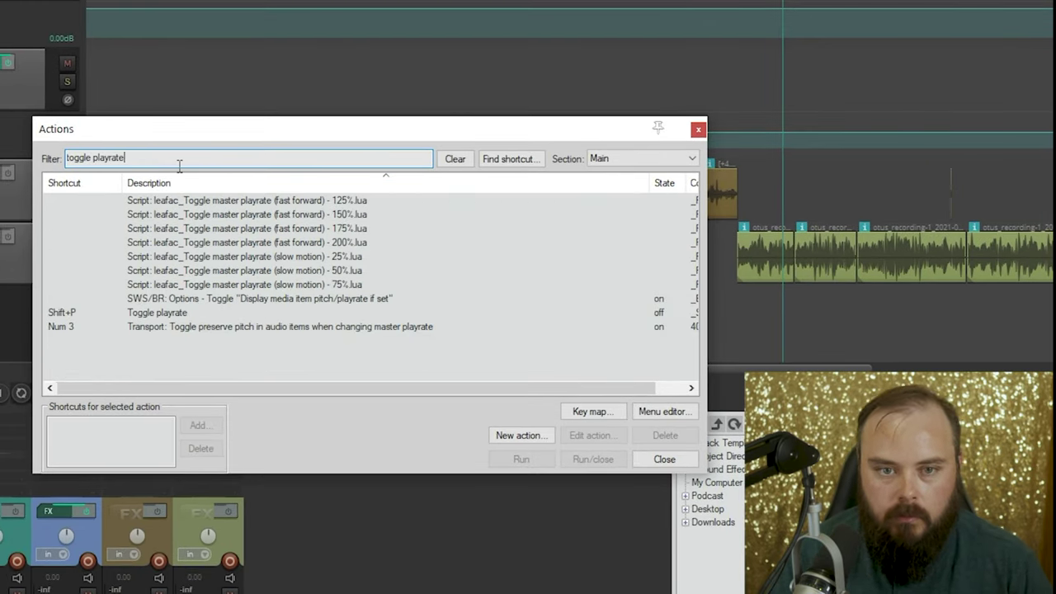
click(136, 314)
click(198, 425)
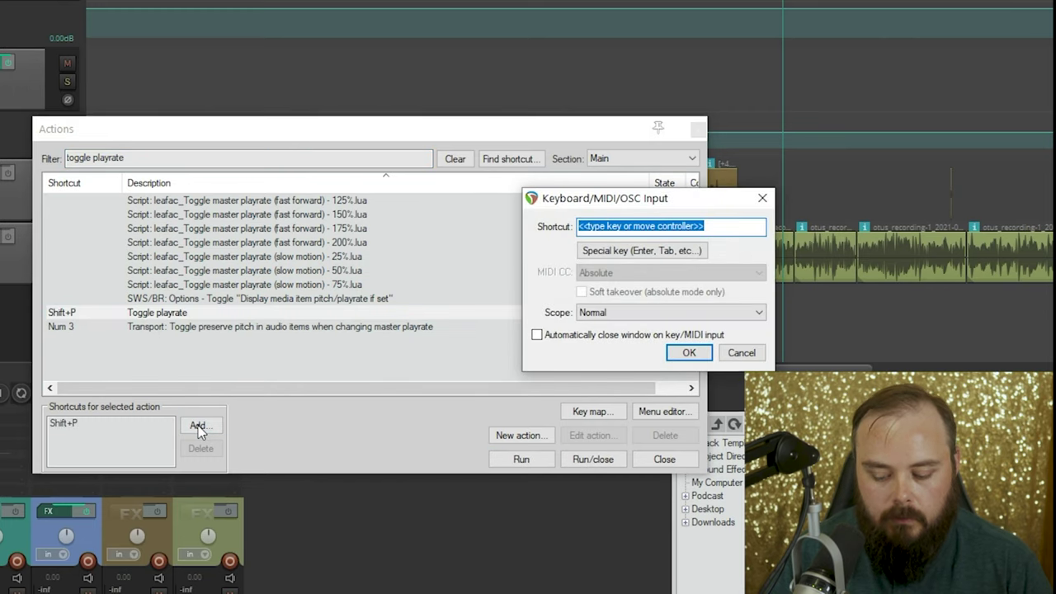
key(KP_1)
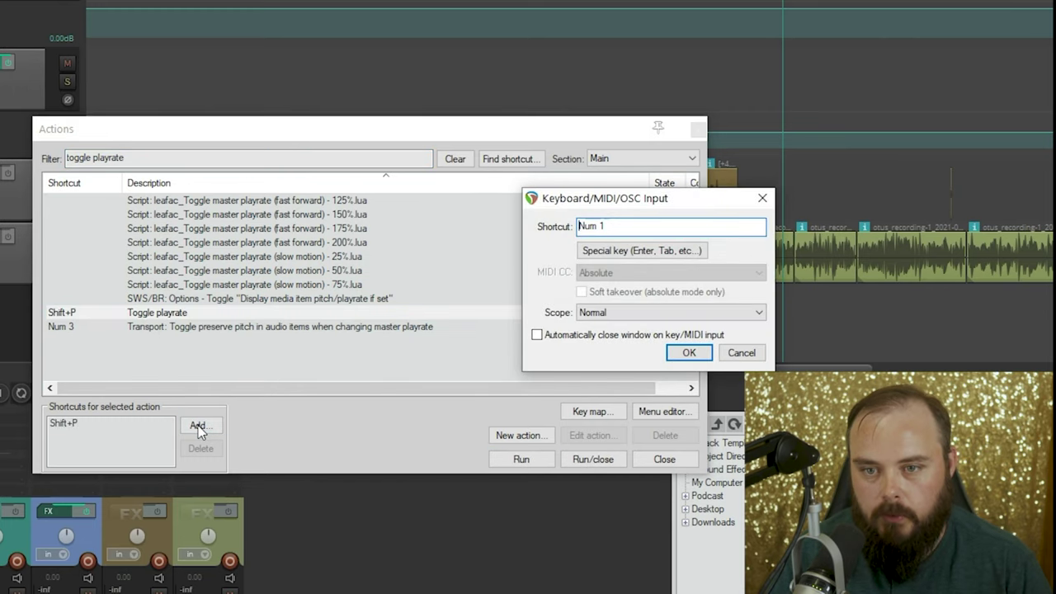
click(685, 355)
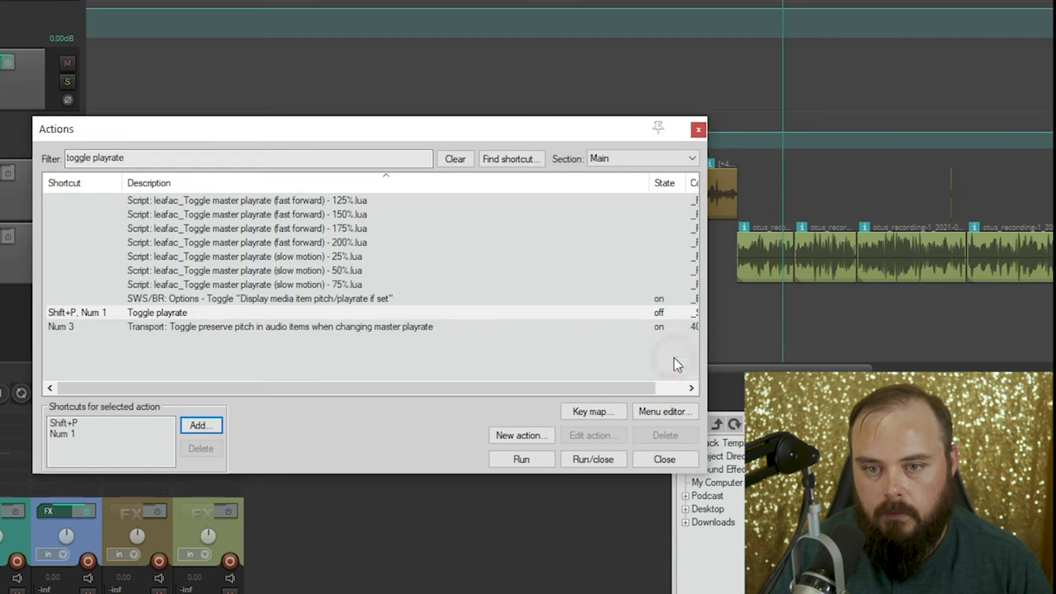
Step: Close the action list and test the Toggle playrate shortcut by switching the project playrate back and forth during playback
click(664, 459)
key(KP_1)
key(KP_1)
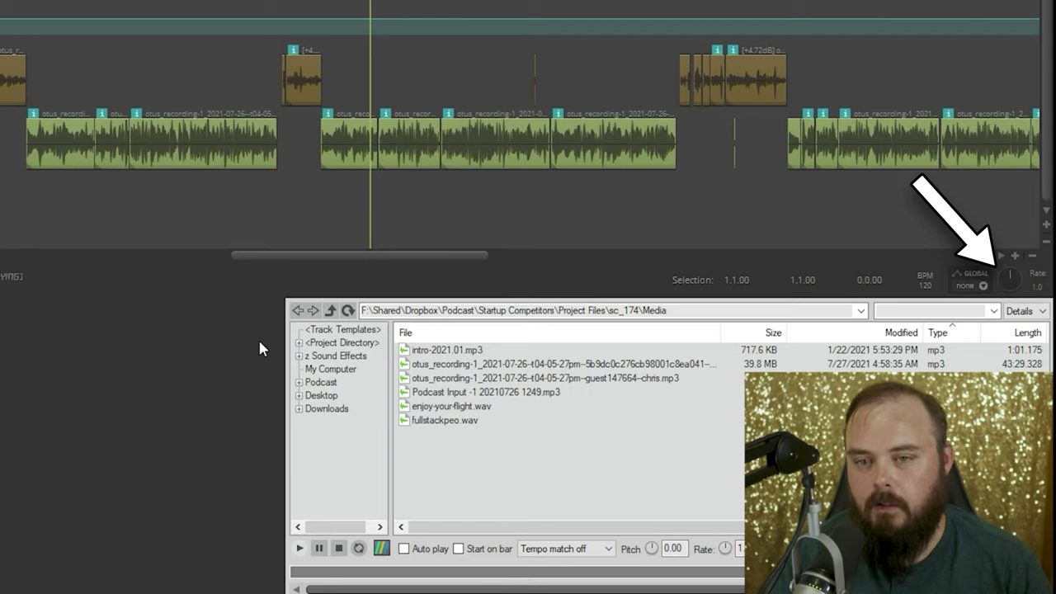
key(space)
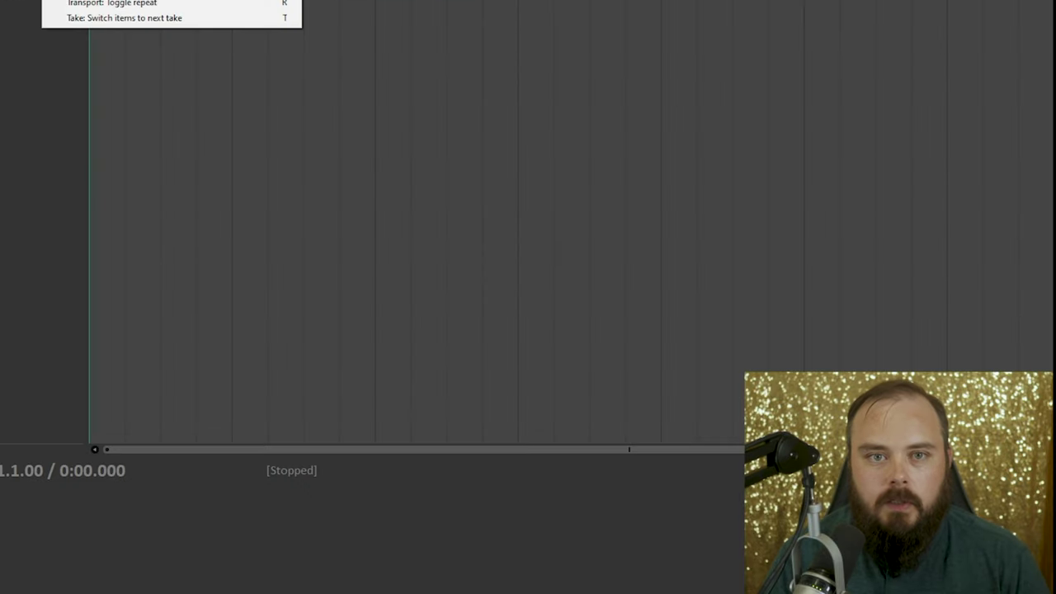
Step: Open the action list and start a new custom action named Better render
click(132, 0)
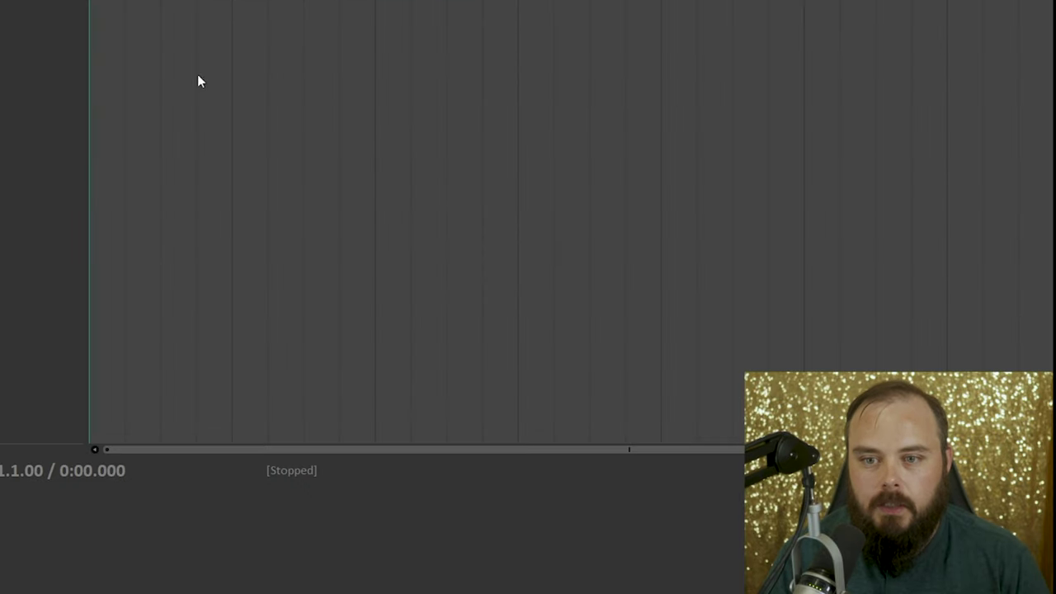
click(352, 398)
click(352, 414)
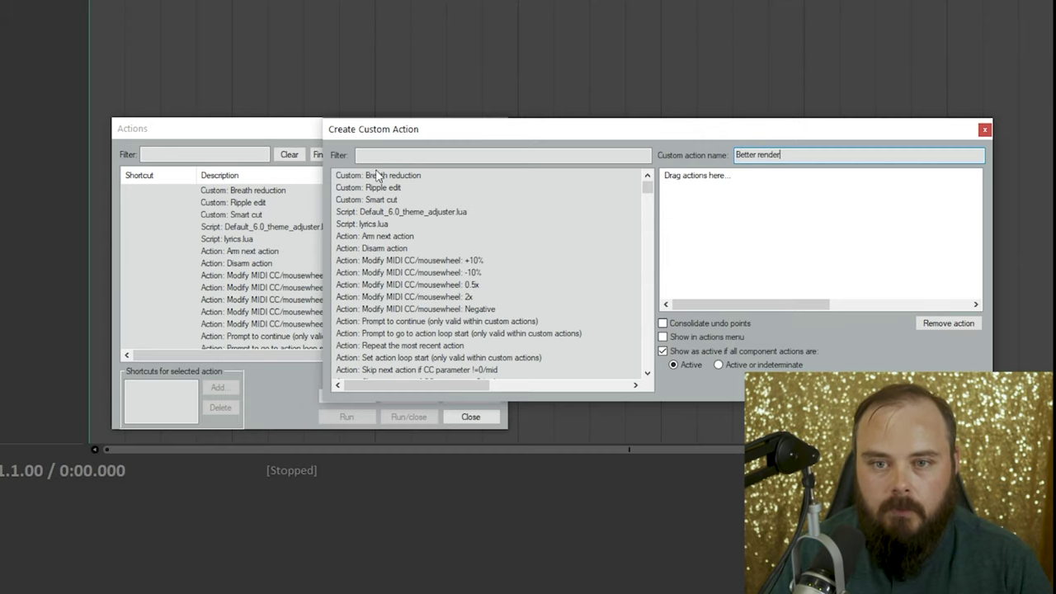
Step: Find Transport: Set playrate to 1.0 and add it as the first action of the Better render custom action
click(398, 154)
text(tra)
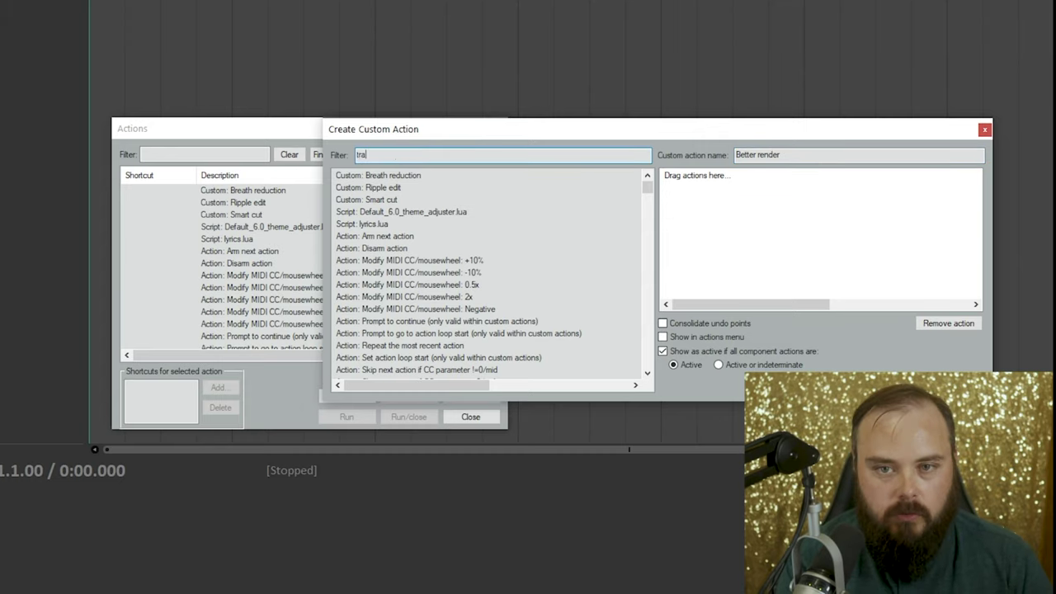
text(nsport set)
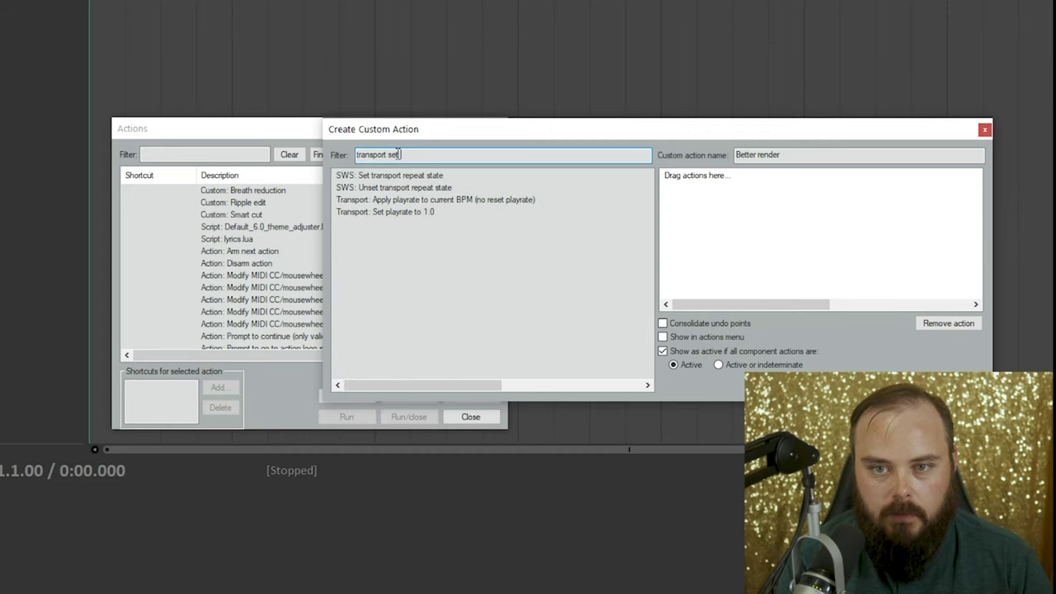
double_click(385, 214)
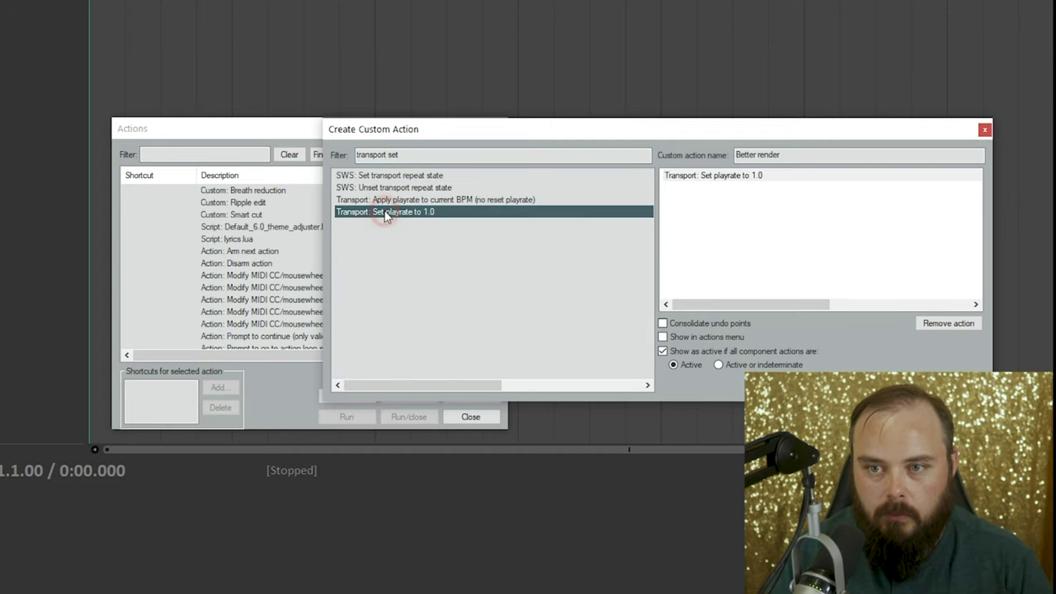
Step: Find File: Render project to disk, add it after the playrate action in Better render, and save the custom action
click(410, 152)
key(ctrl+a)
text(file: render)
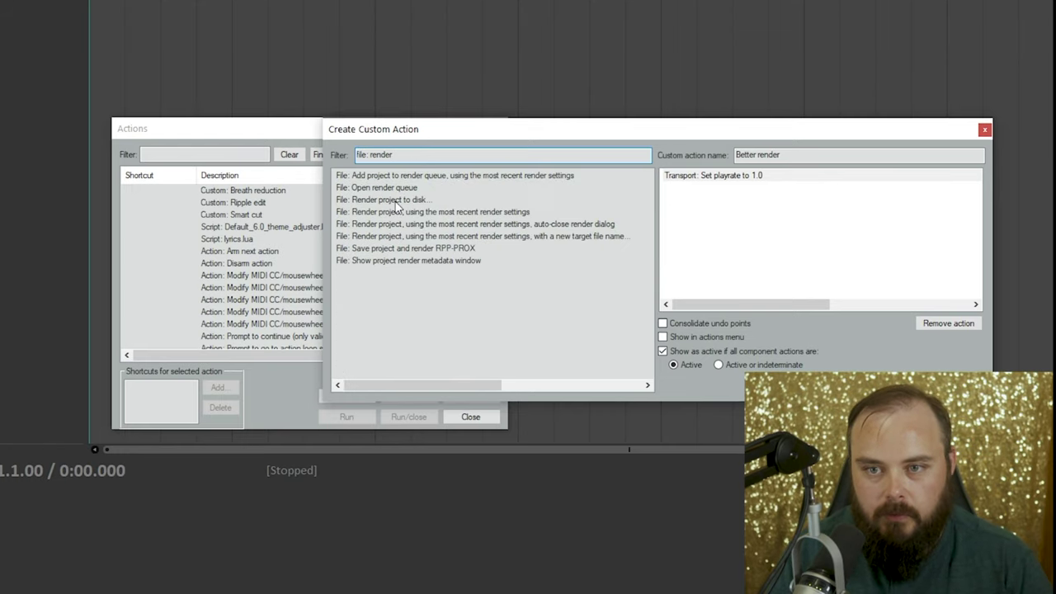
double_click(395, 201)
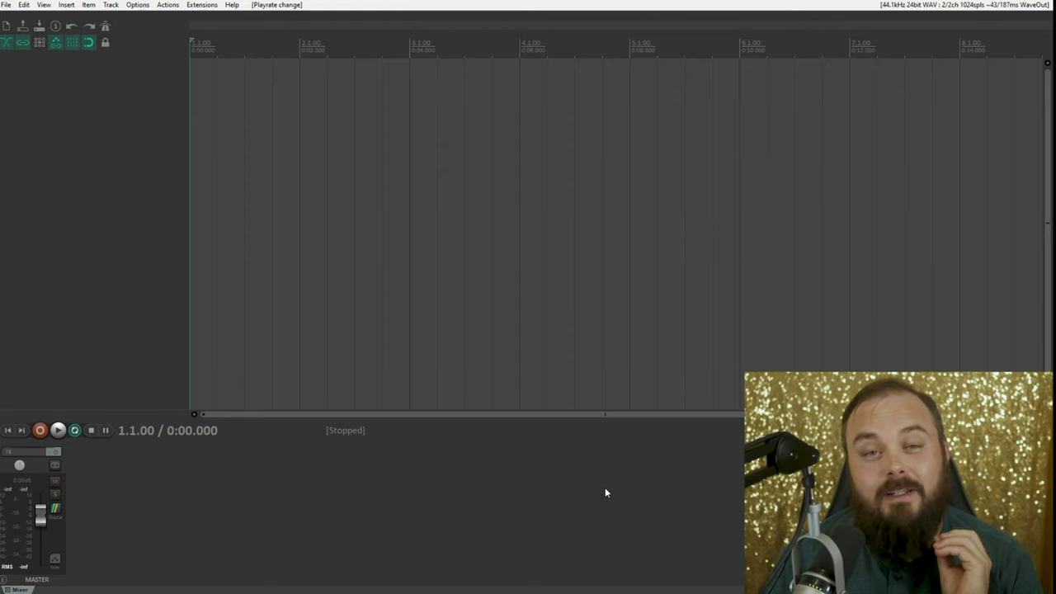
Step: Open the action list and start adding a shortcut for the Better render custom action
click(167, 5)
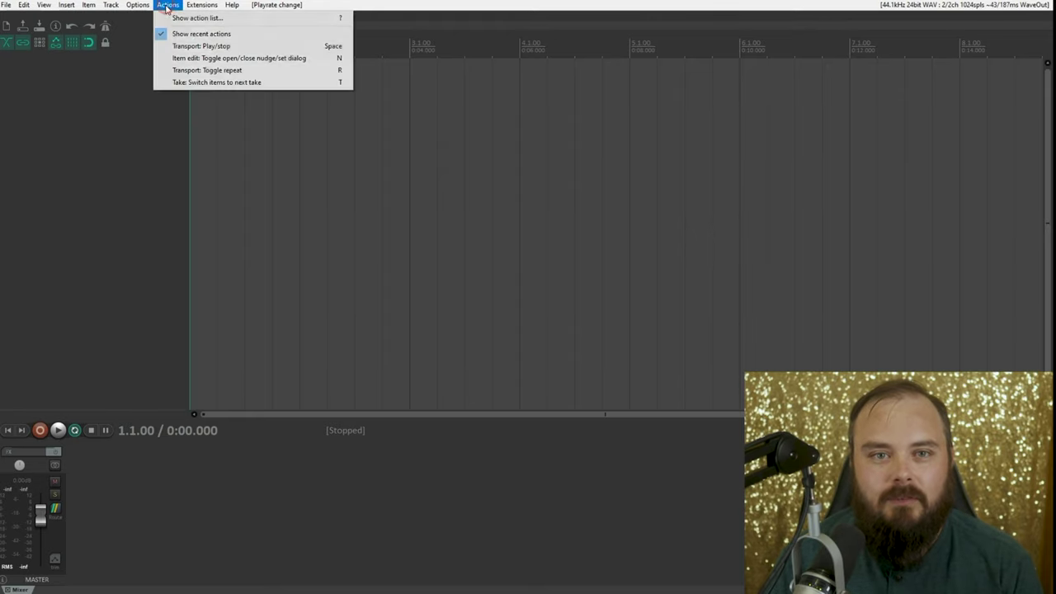
click(172, 18)
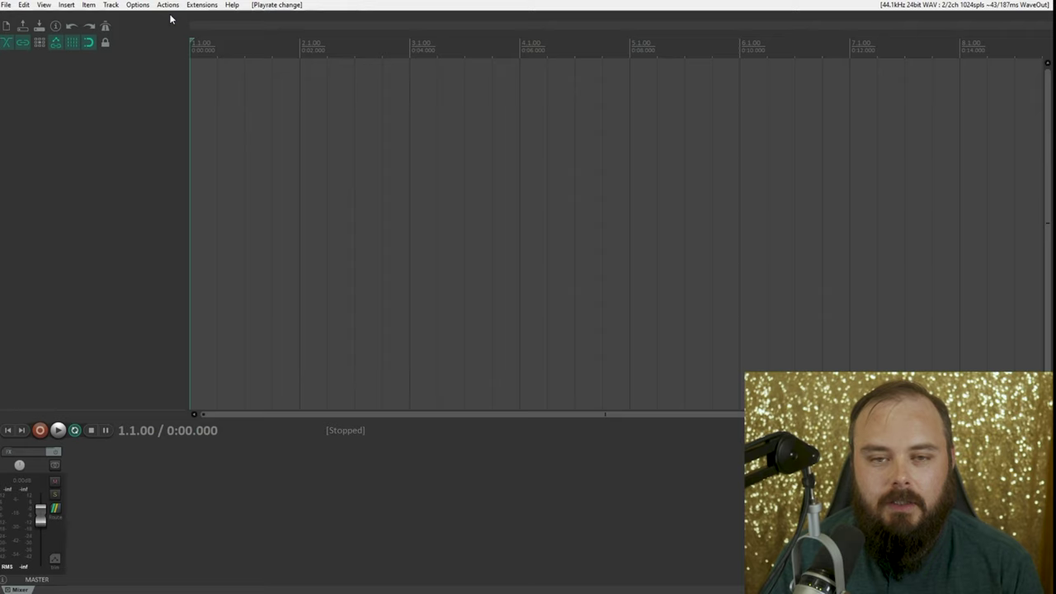
click(285, 208)
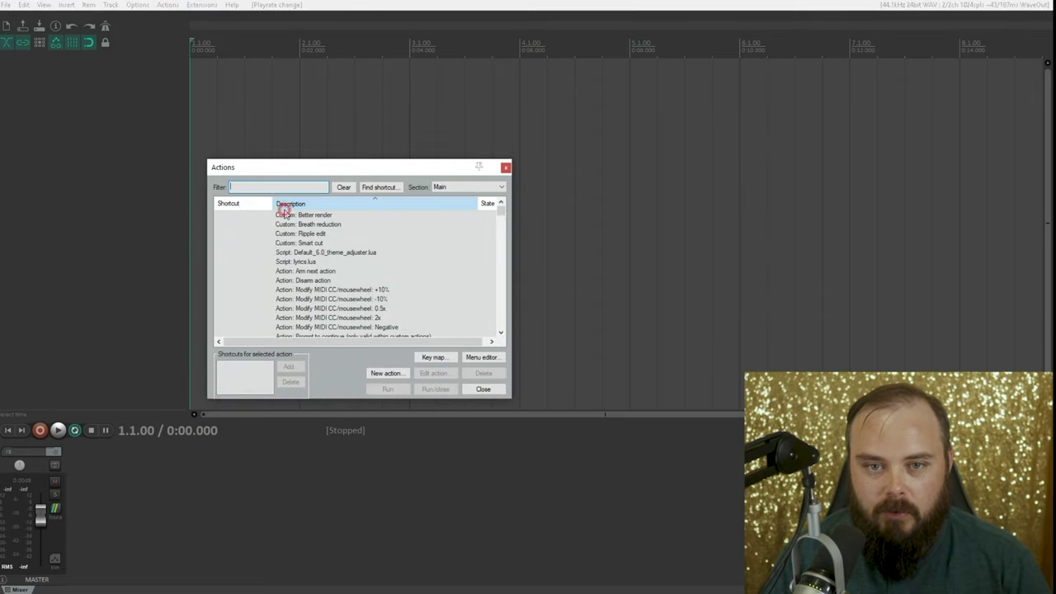
click(284, 215)
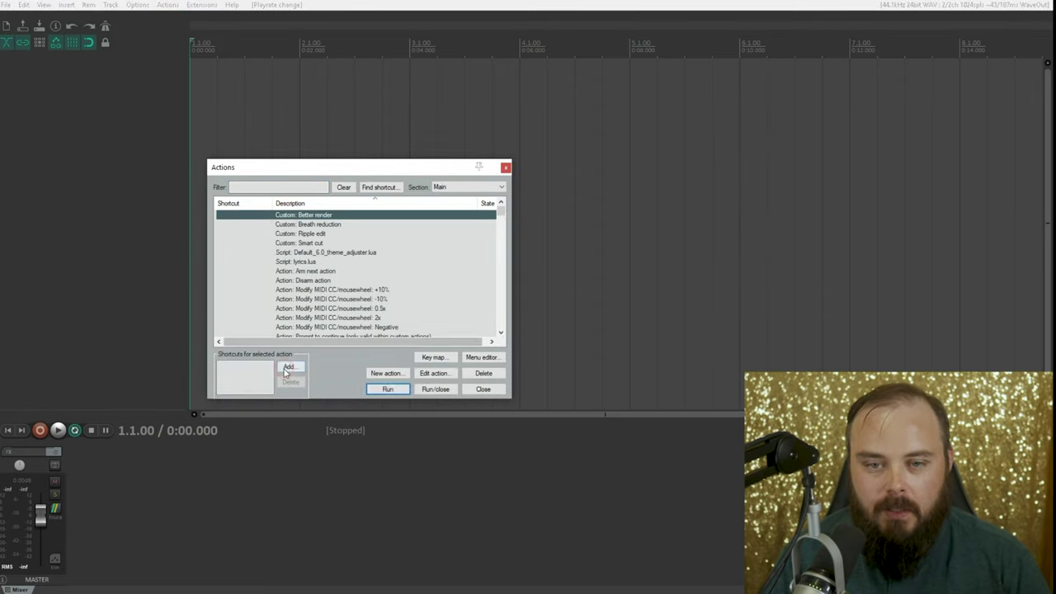
click(287, 366)
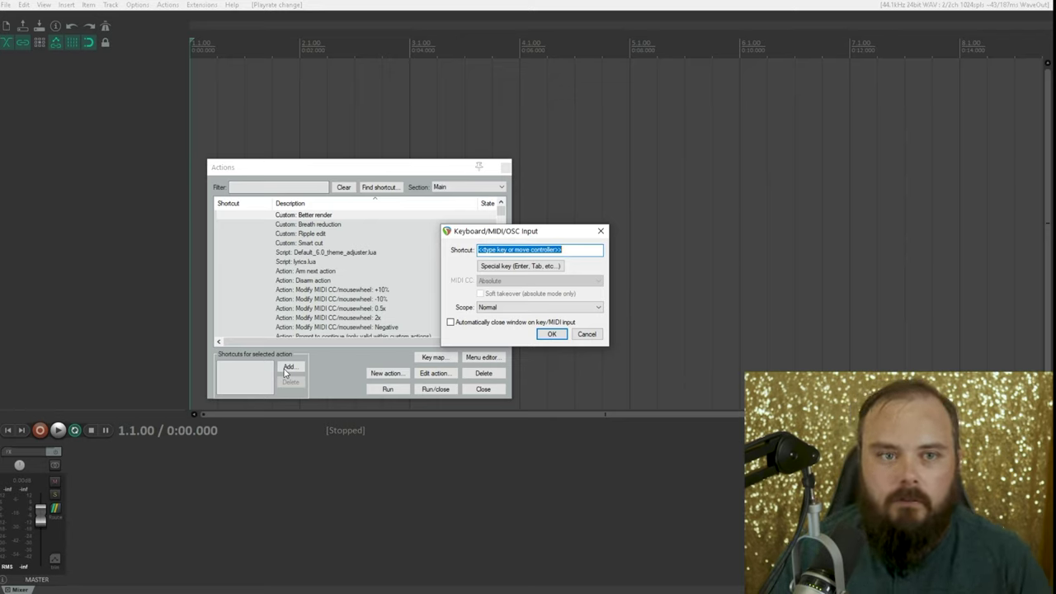
Step: Look up the standard Render shortcut and assign Ctrl+Alt+R to Better render, overriding the existing mapping, and close the action list
click(6, 4)
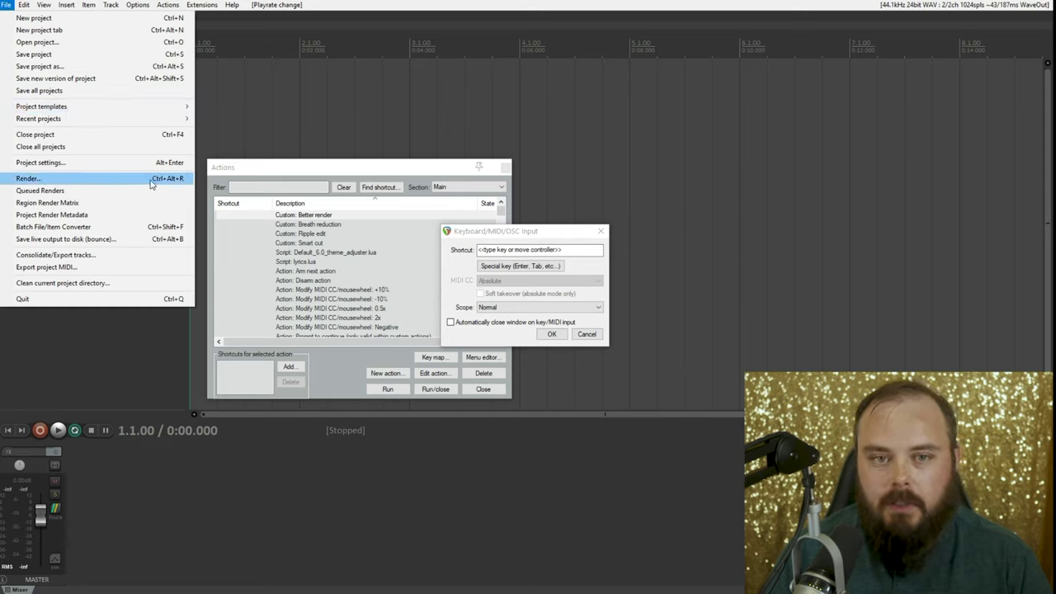
click(486, 254)
key(ctrl+r)
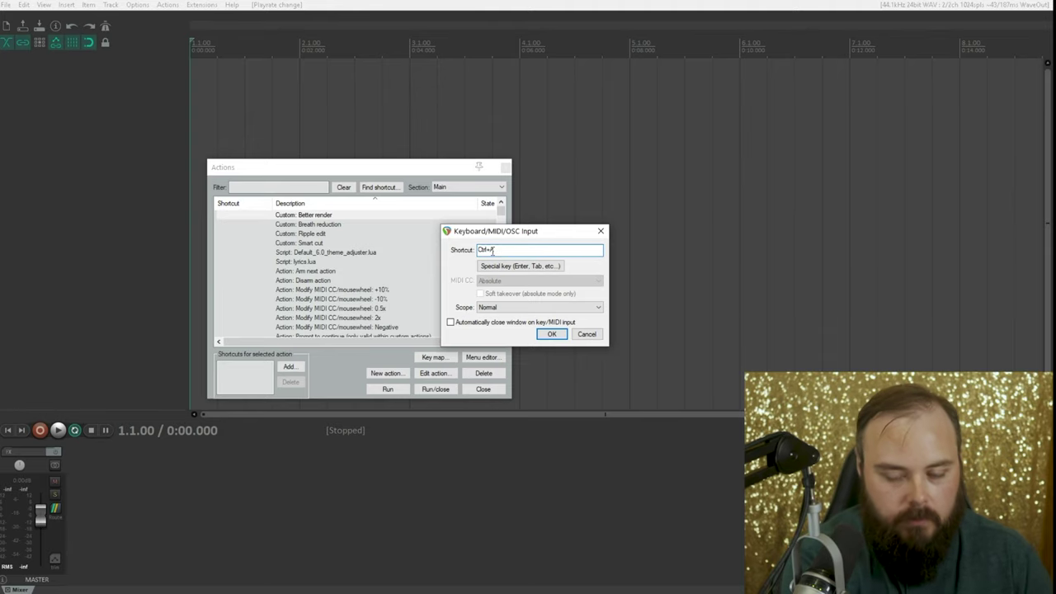
key(ctrl+alt+r)
click(551, 334)
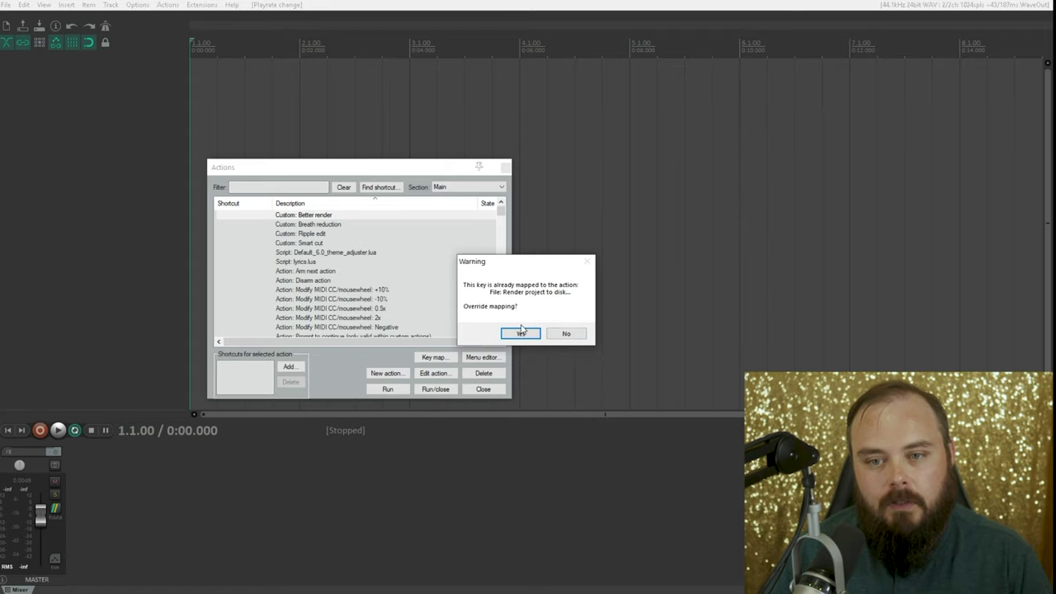
click(521, 333)
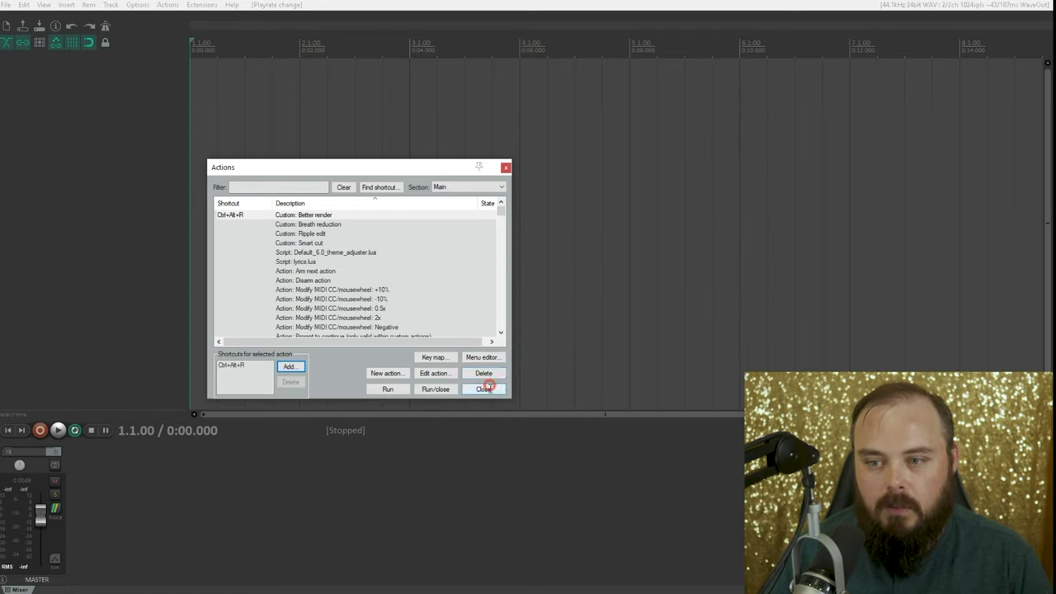
click(483, 389)
Step: Set the project playrate to 5 and test Better render with its Ctrl+Alt+R shortcut
click(1041, 435)
text(5)
key(Return)
click(544, 475)
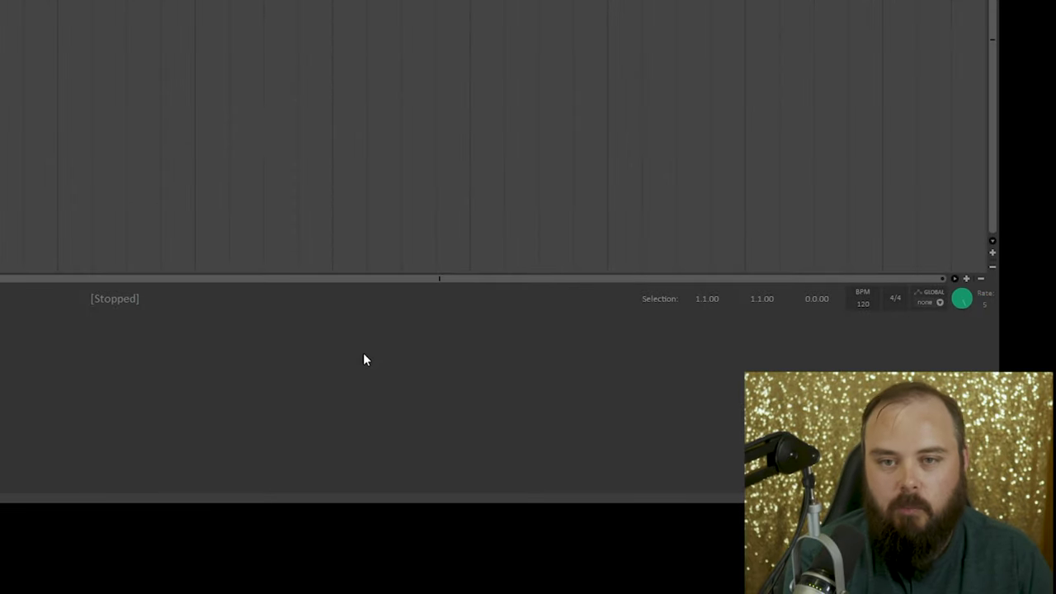
key(ctrl+alt+r)
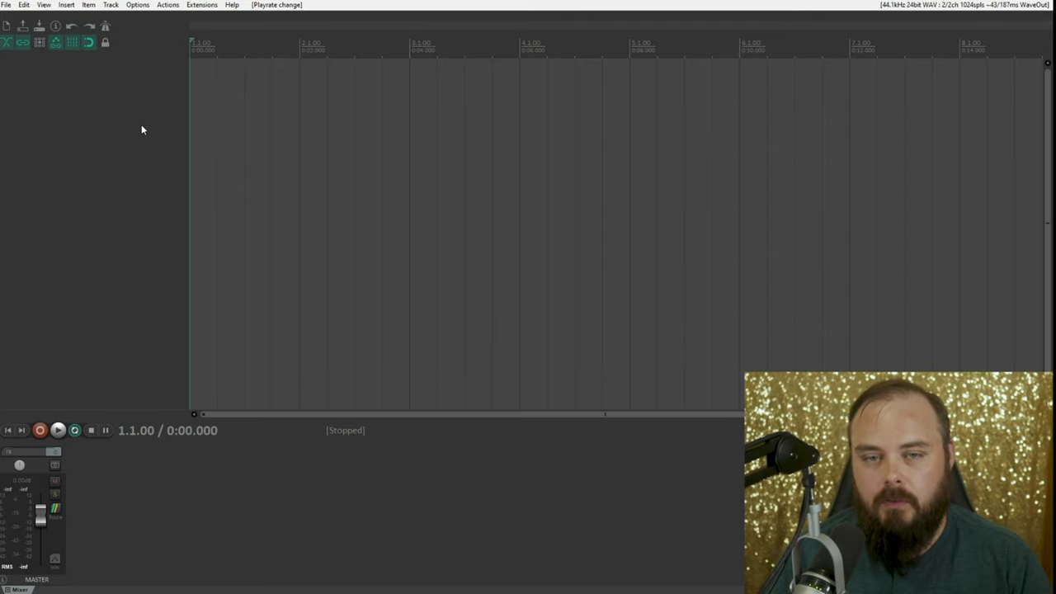
Step: Check the File commands to see whether the standard Render command still has a shortcut
click(14, 4)
mouse_move(23, 4)
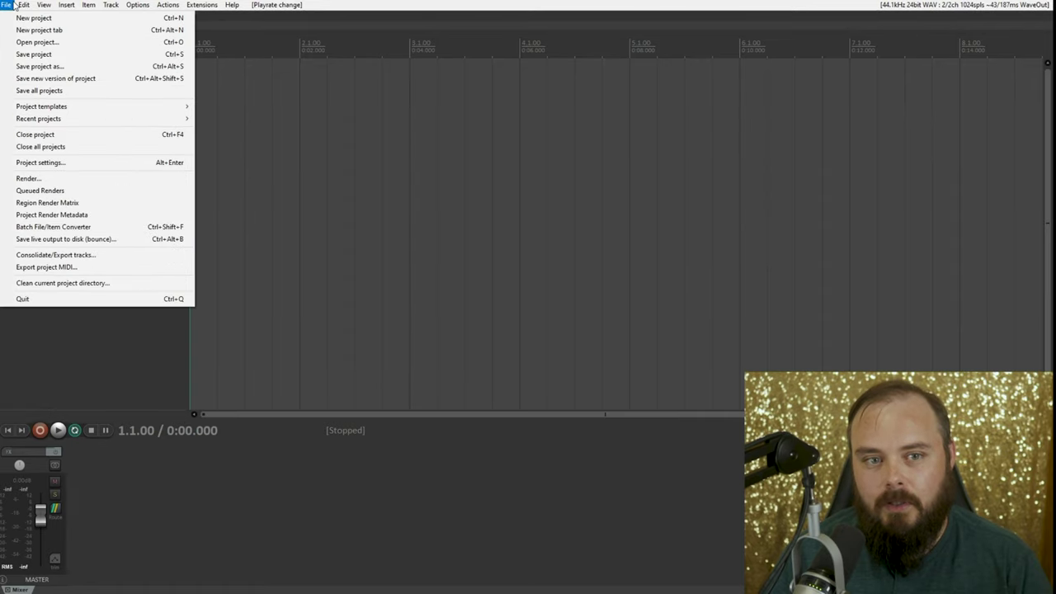
click(316, 503)
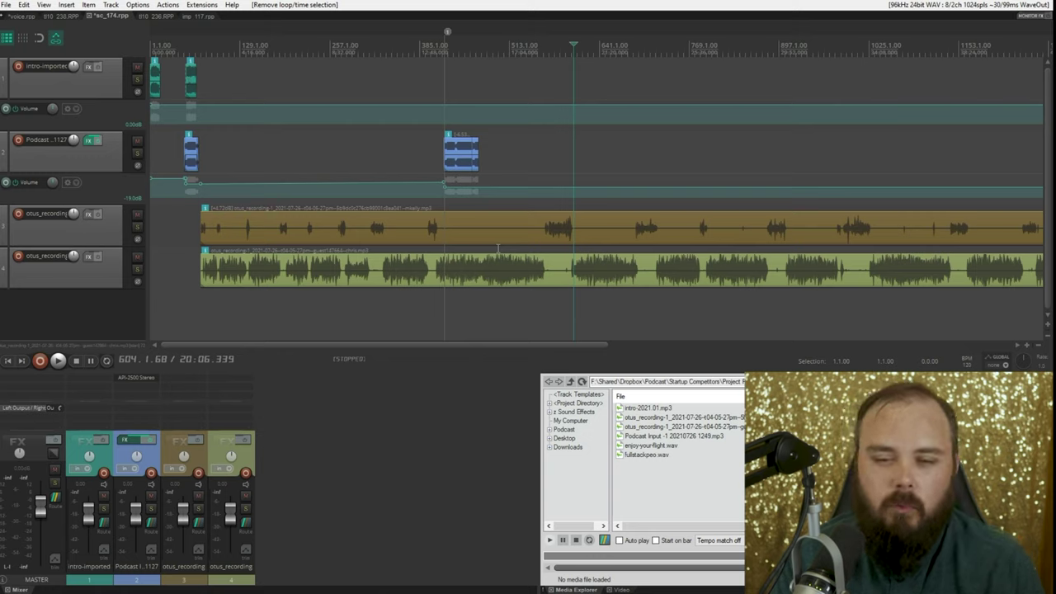
Step: Switch to the 238 project and examine the pro-237- OWN YOUR ISH.wav recording's waveform and its overall length
click(416, 232)
click(70, 15)
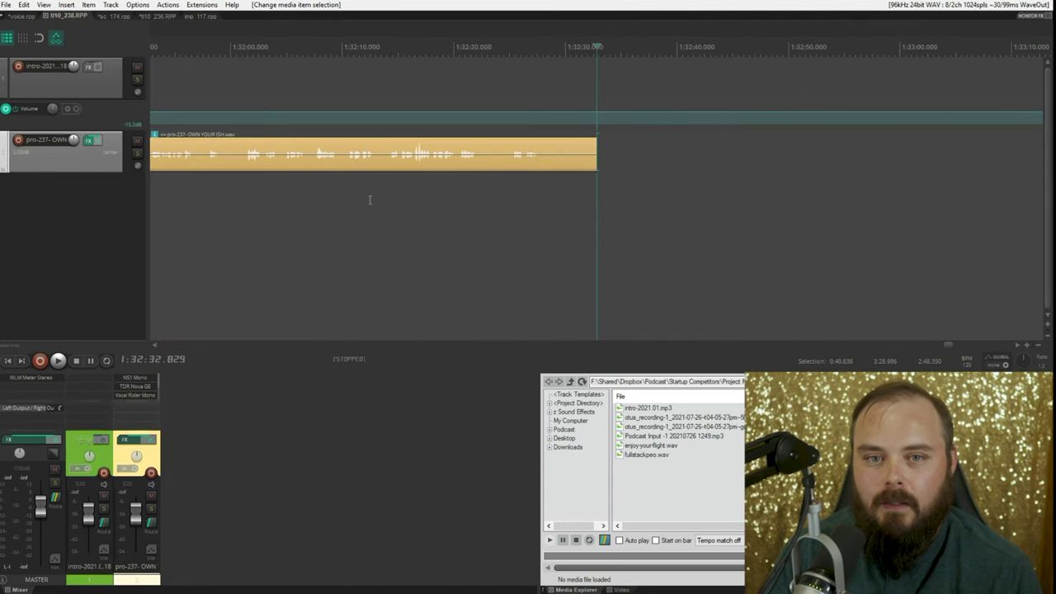
scroll(369, 200, down, 3)
click(254, 184)
scroll(255, 184, down, 5)
click(255, 184)
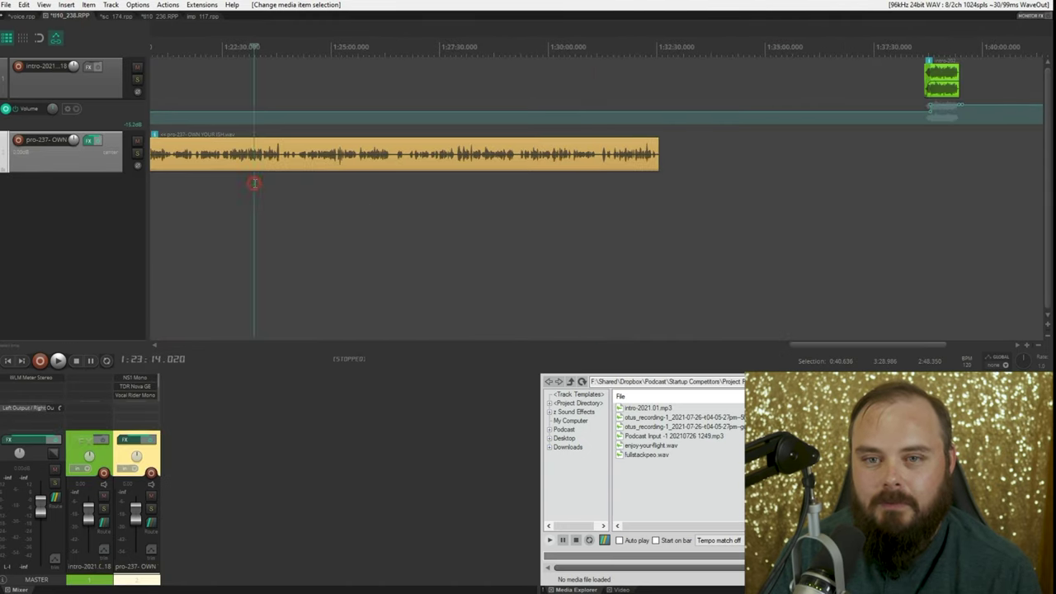
scroll(255, 184, up, 4)
scroll(280, 156, down, 7)
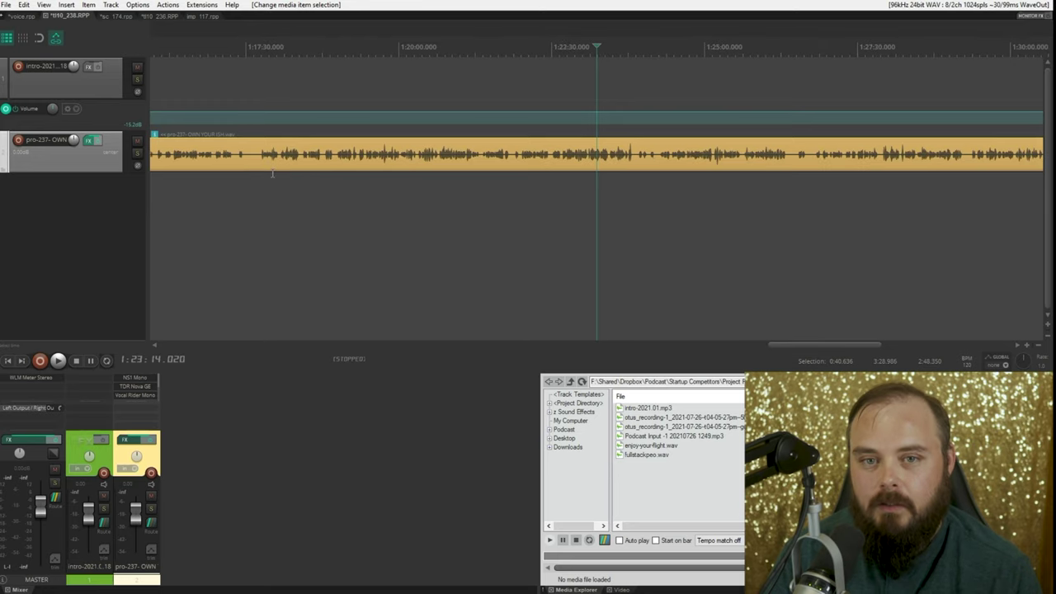
click(302, 183)
scroll(302, 183, up, 7)
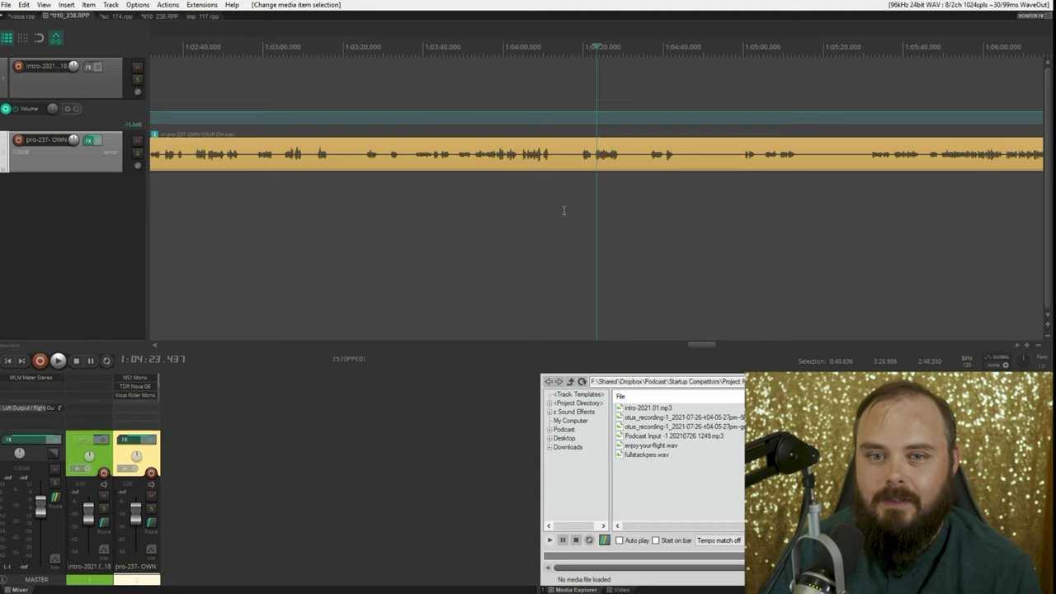
scroll(467, 219, down, 8)
click(302, 184)
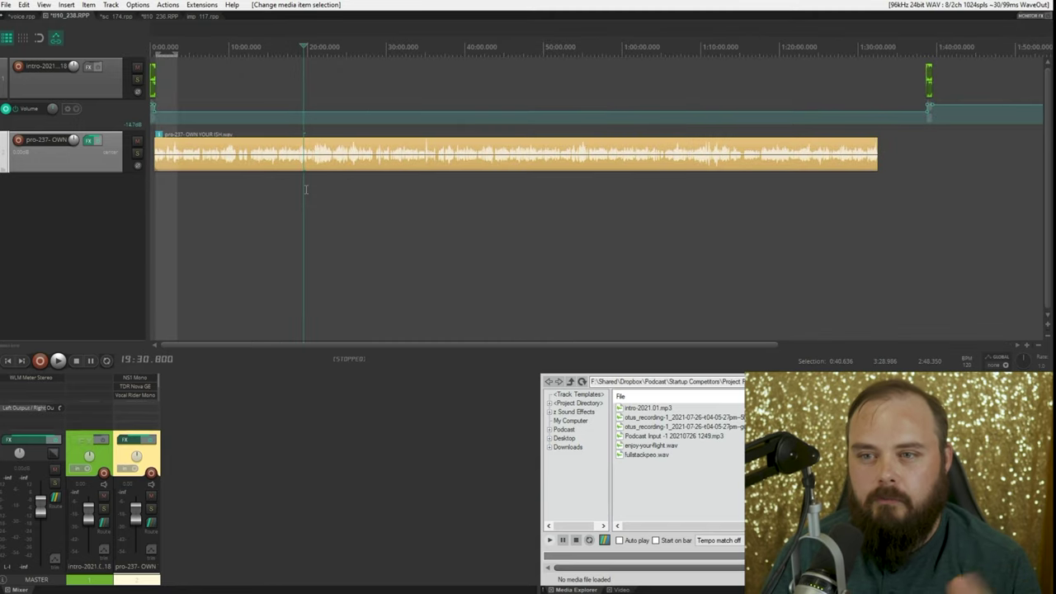
click(877, 165)
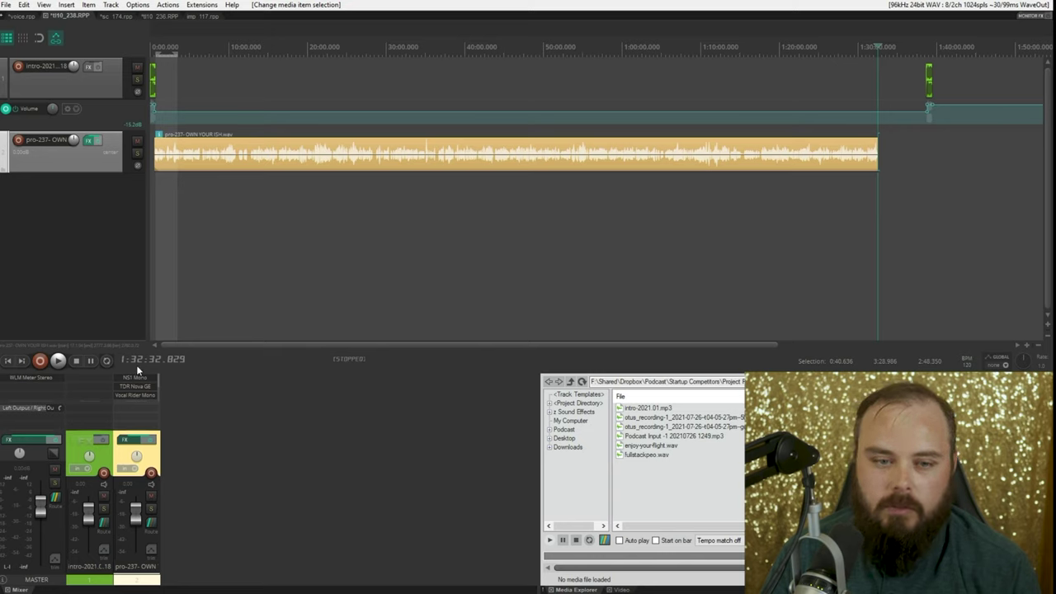
Step: Split and remove the silent areas of the pro-237 recording, multiply its gaps by 0 percent, and check the item's shortened end
click(385, 169)
key(d)
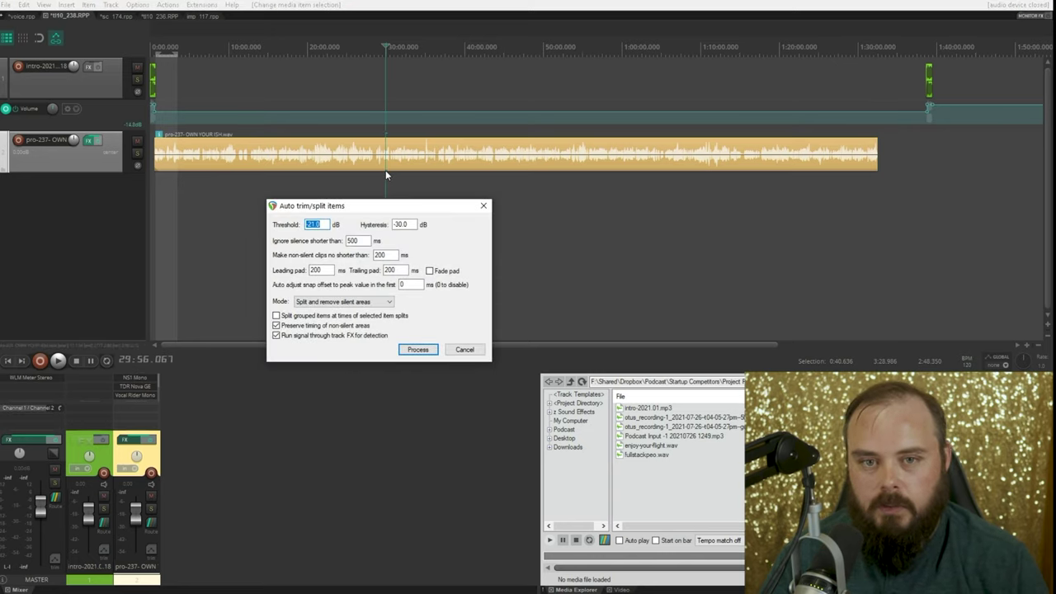
key(Return)
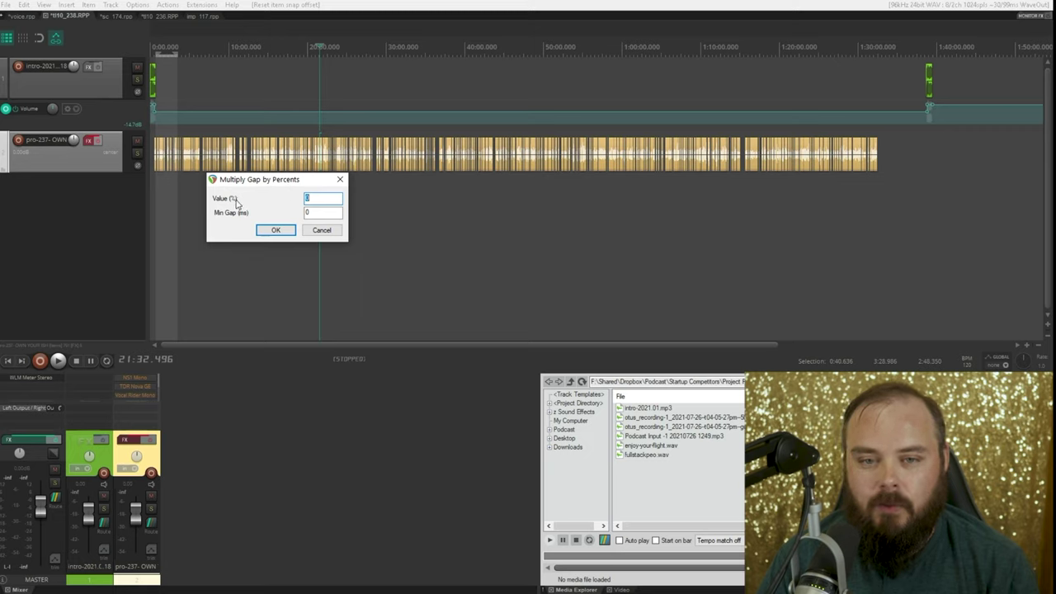
click(324, 199)
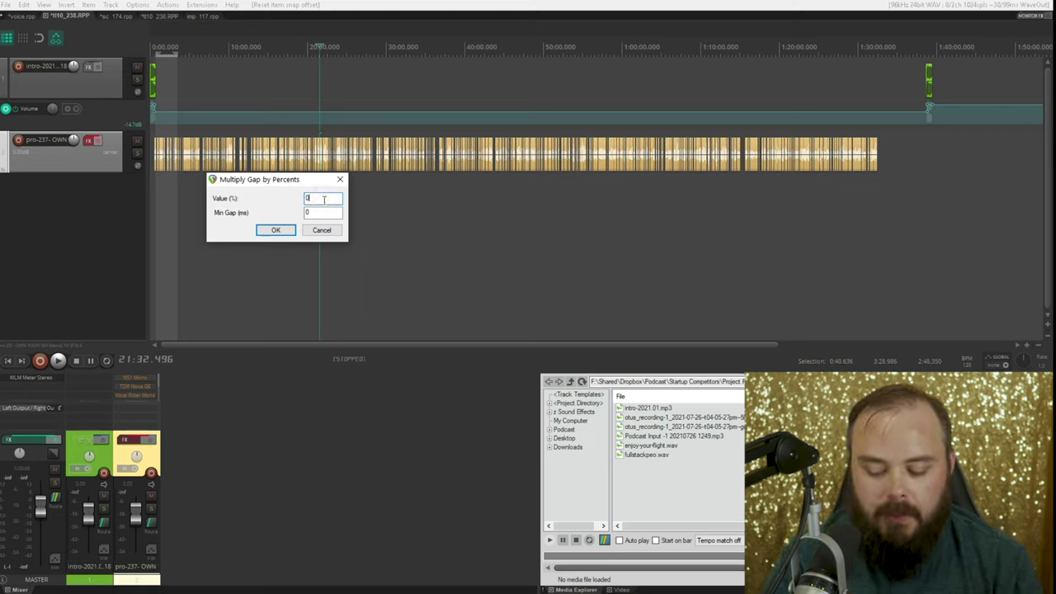
click(277, 230)
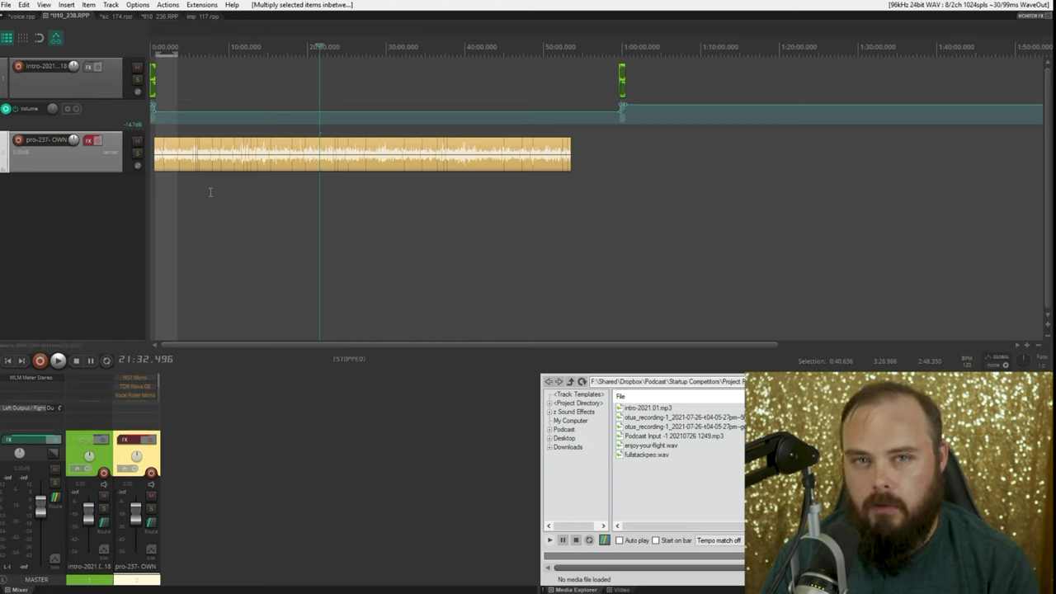
click(569, 147)
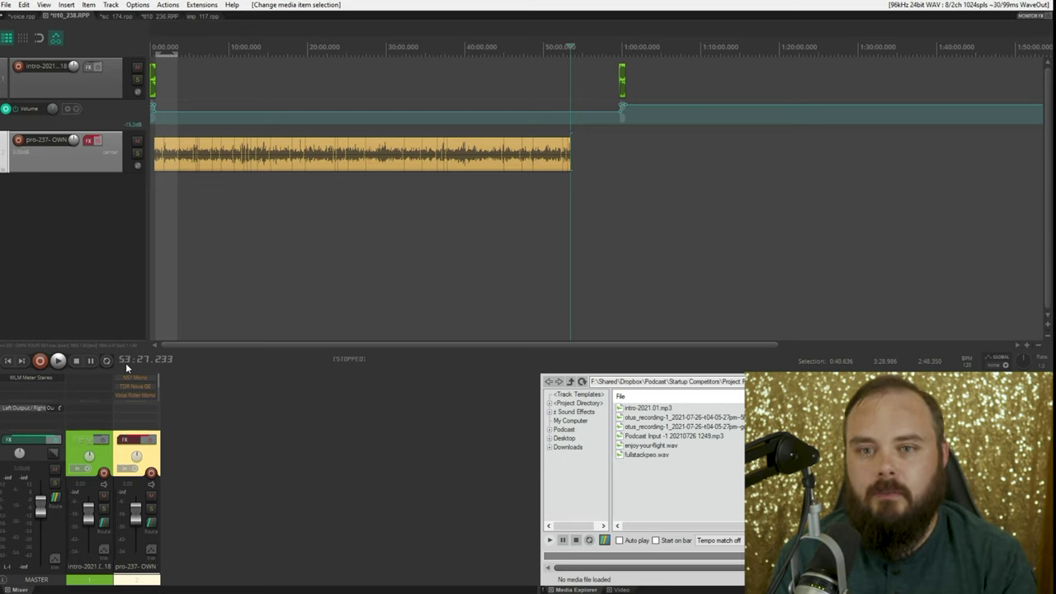
Step: Switch to the 174 project, split and remove silent areas in both otus_recording tracks, and multiply their gaps by 0 percent
click(121, 16)
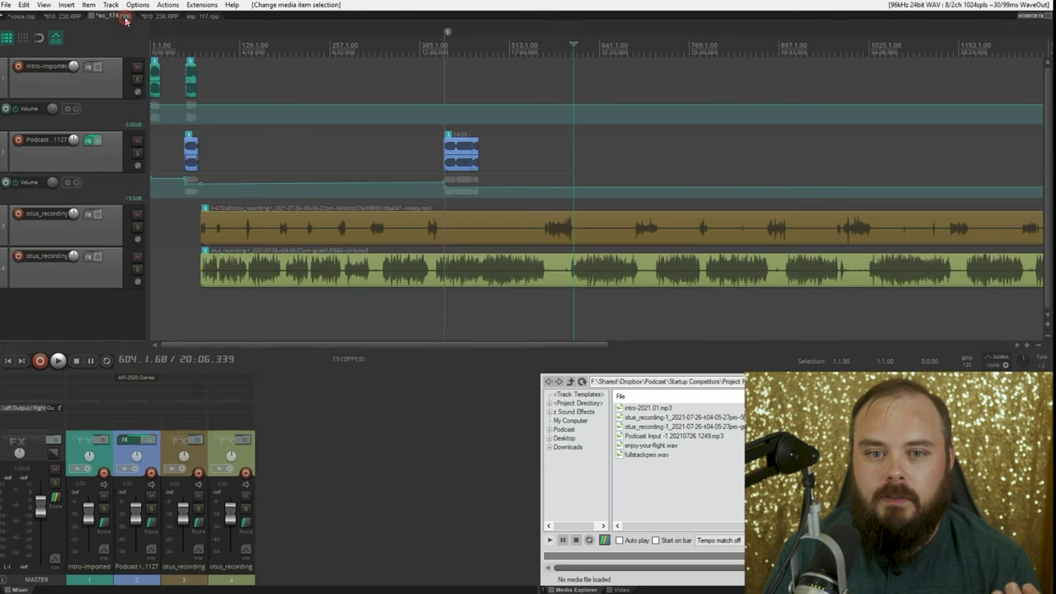
click(247, 279)
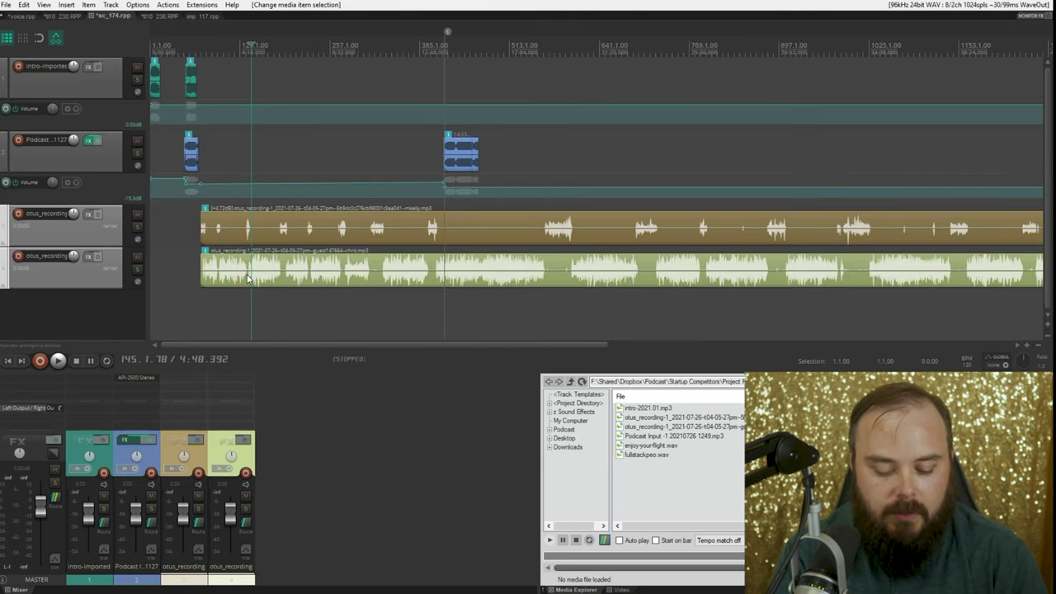
key(d)
key(Return)
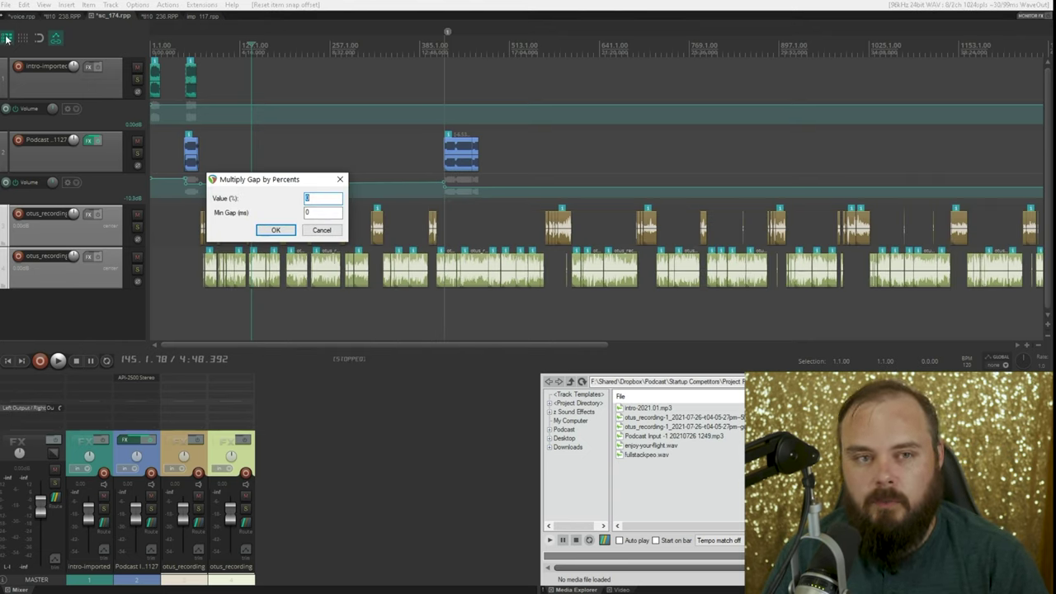
click(265, 230)
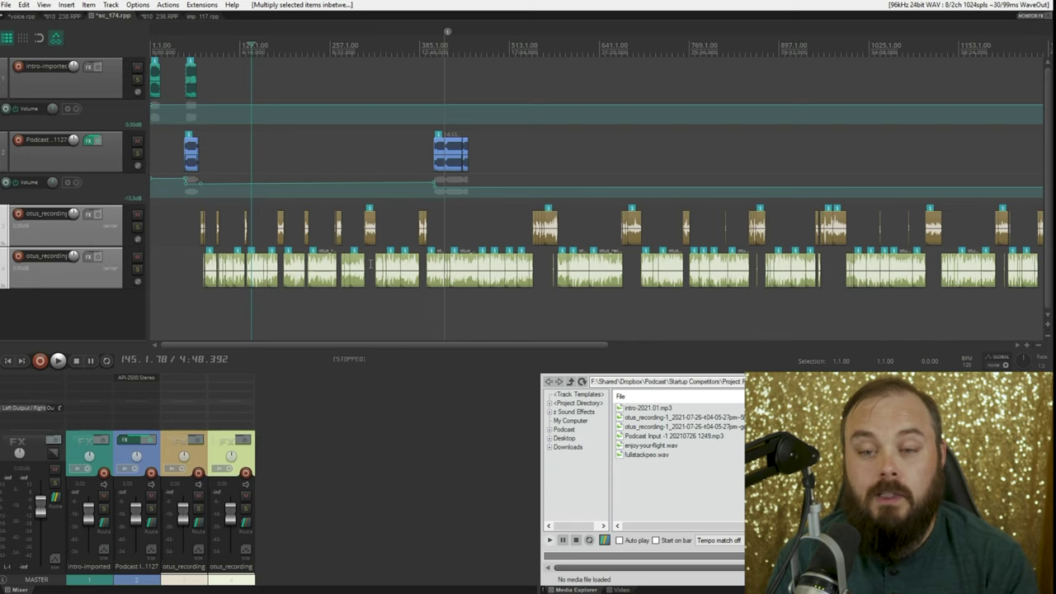
scroll(370, 263, down, 4)
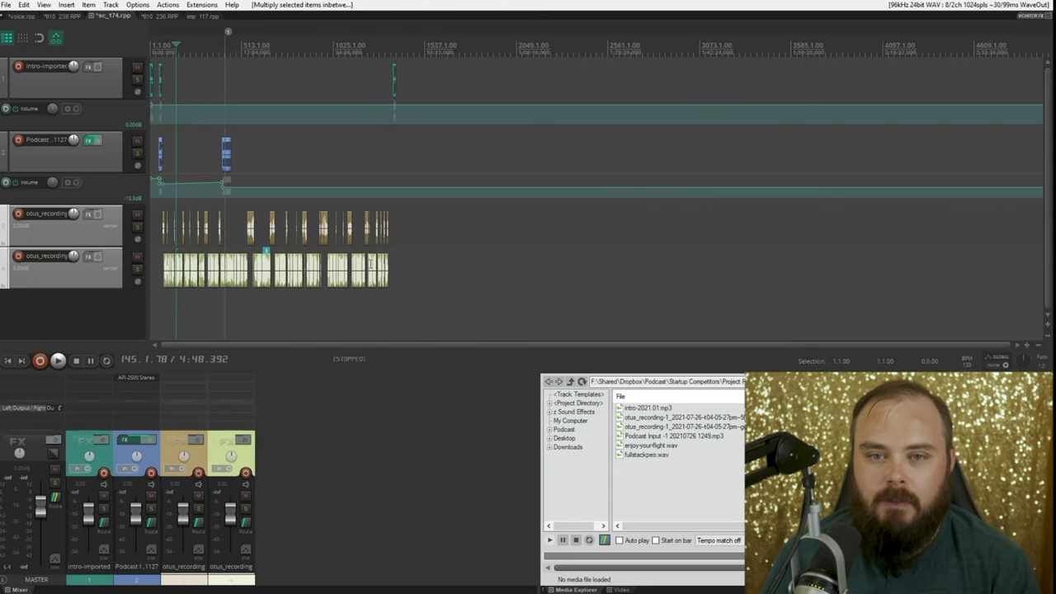